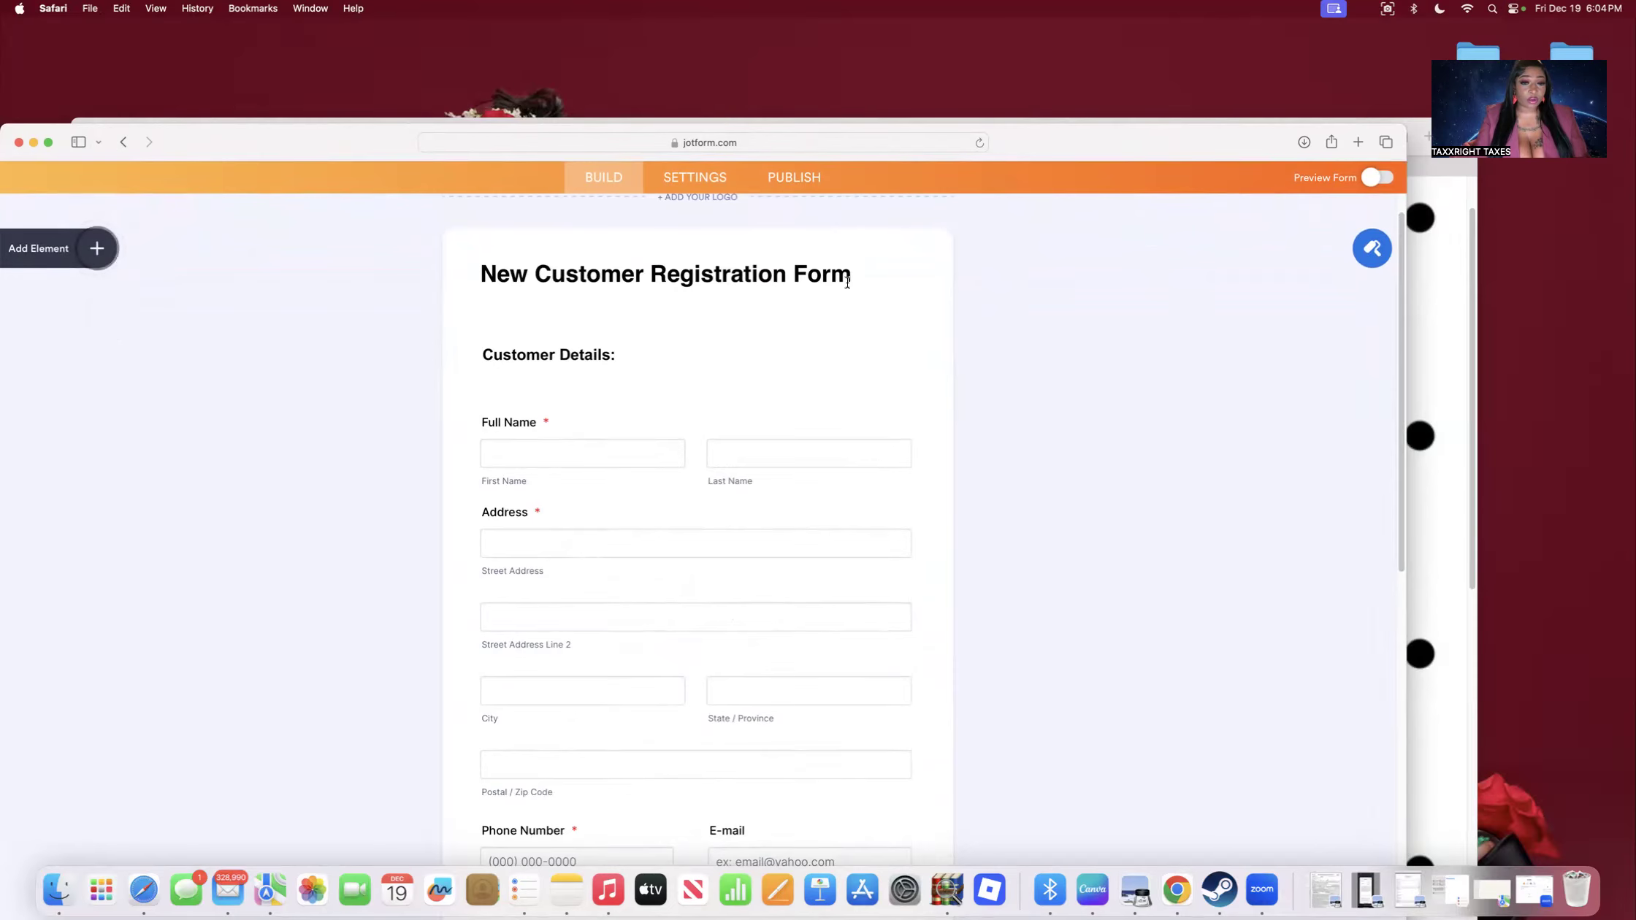
Replace the form's heading with "Client Intake Form".
{"action": "left_click", "coordinate": [771, 266]}
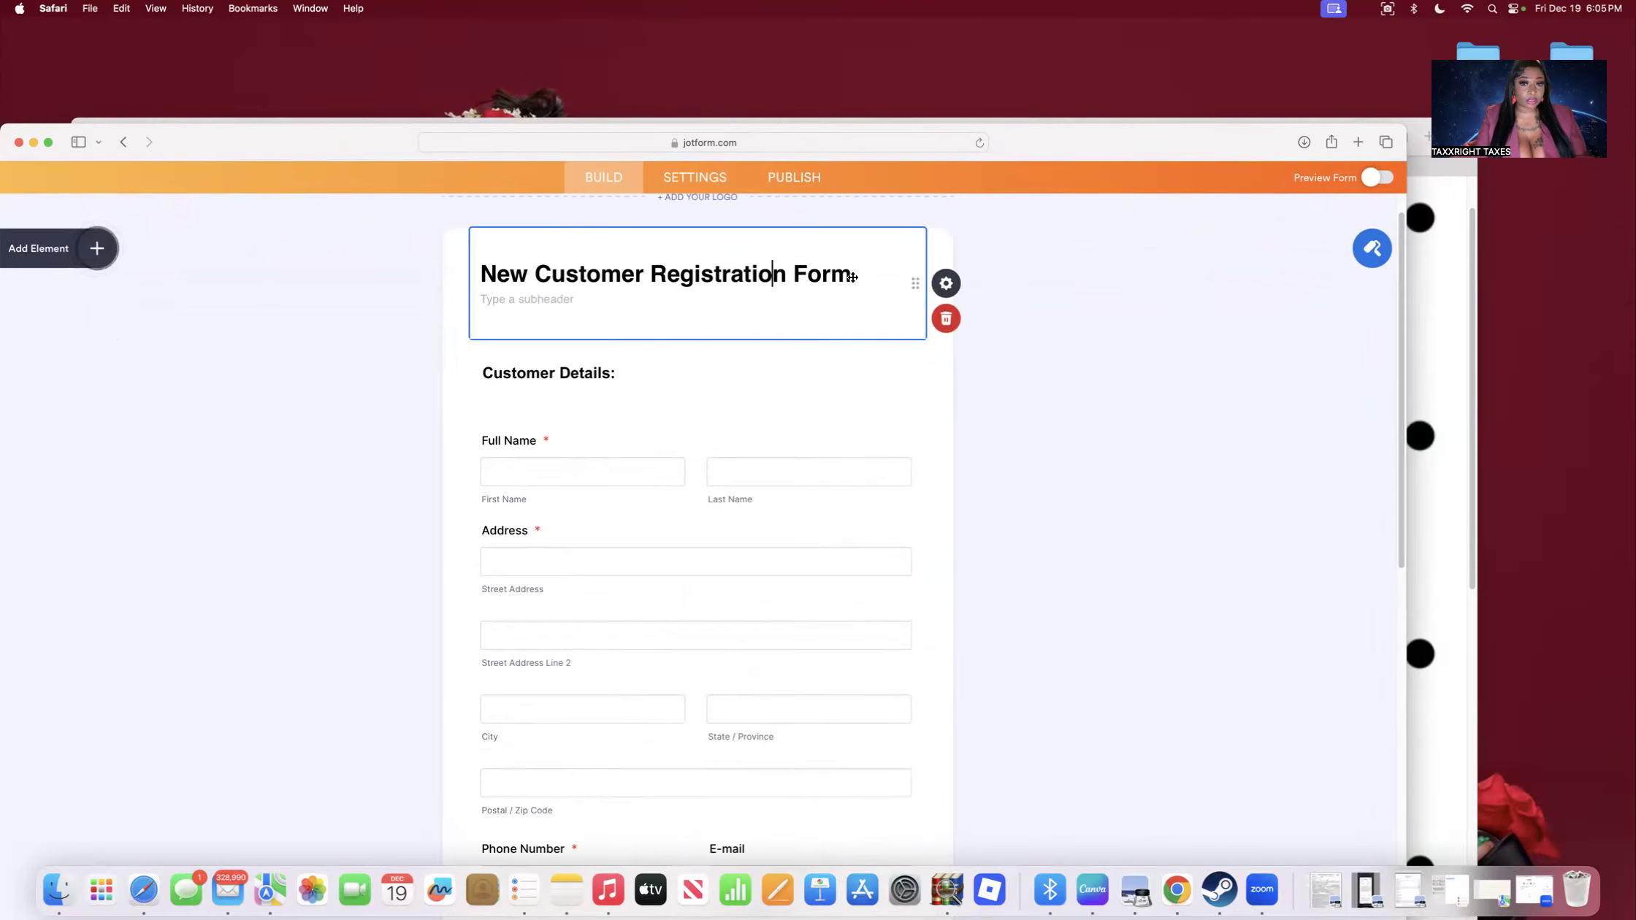
{"action": "left_click", "coordinate": [764, 271]}
{"action": "left_click_drag", "start_coordinate": [855, 275], "coordinate": [584, 290]}
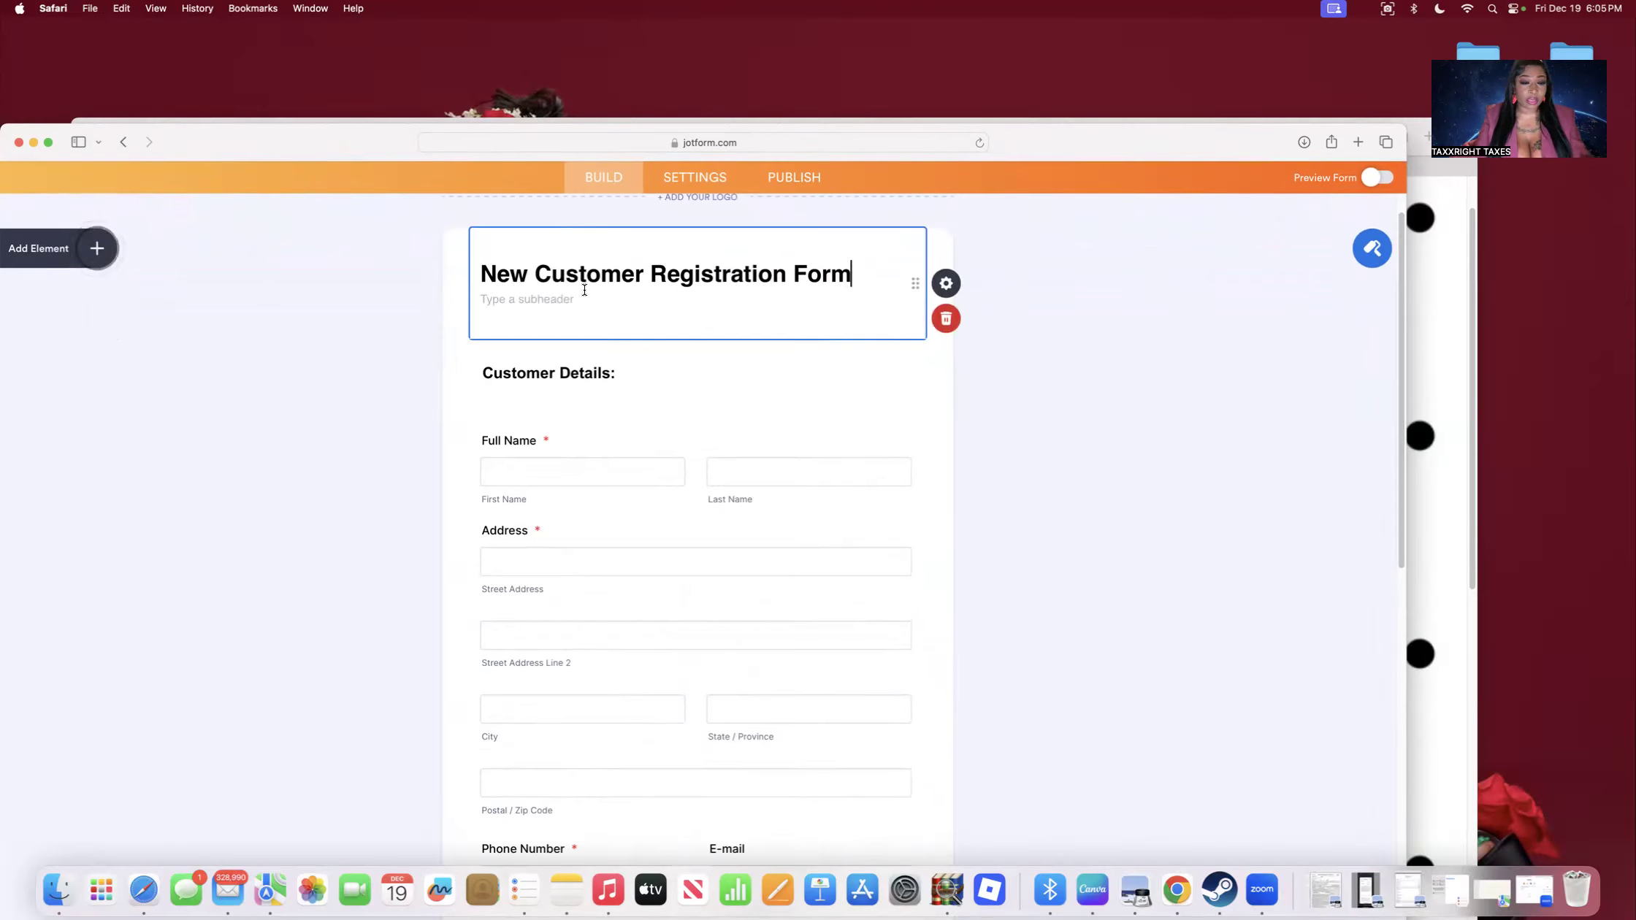
{"action": "left_click", "coordinate": [832, 275]}
{"action": "double_click", "coordinate": [817, 275]}
{"action": "triple_click", "coordinate": [816, 276]}
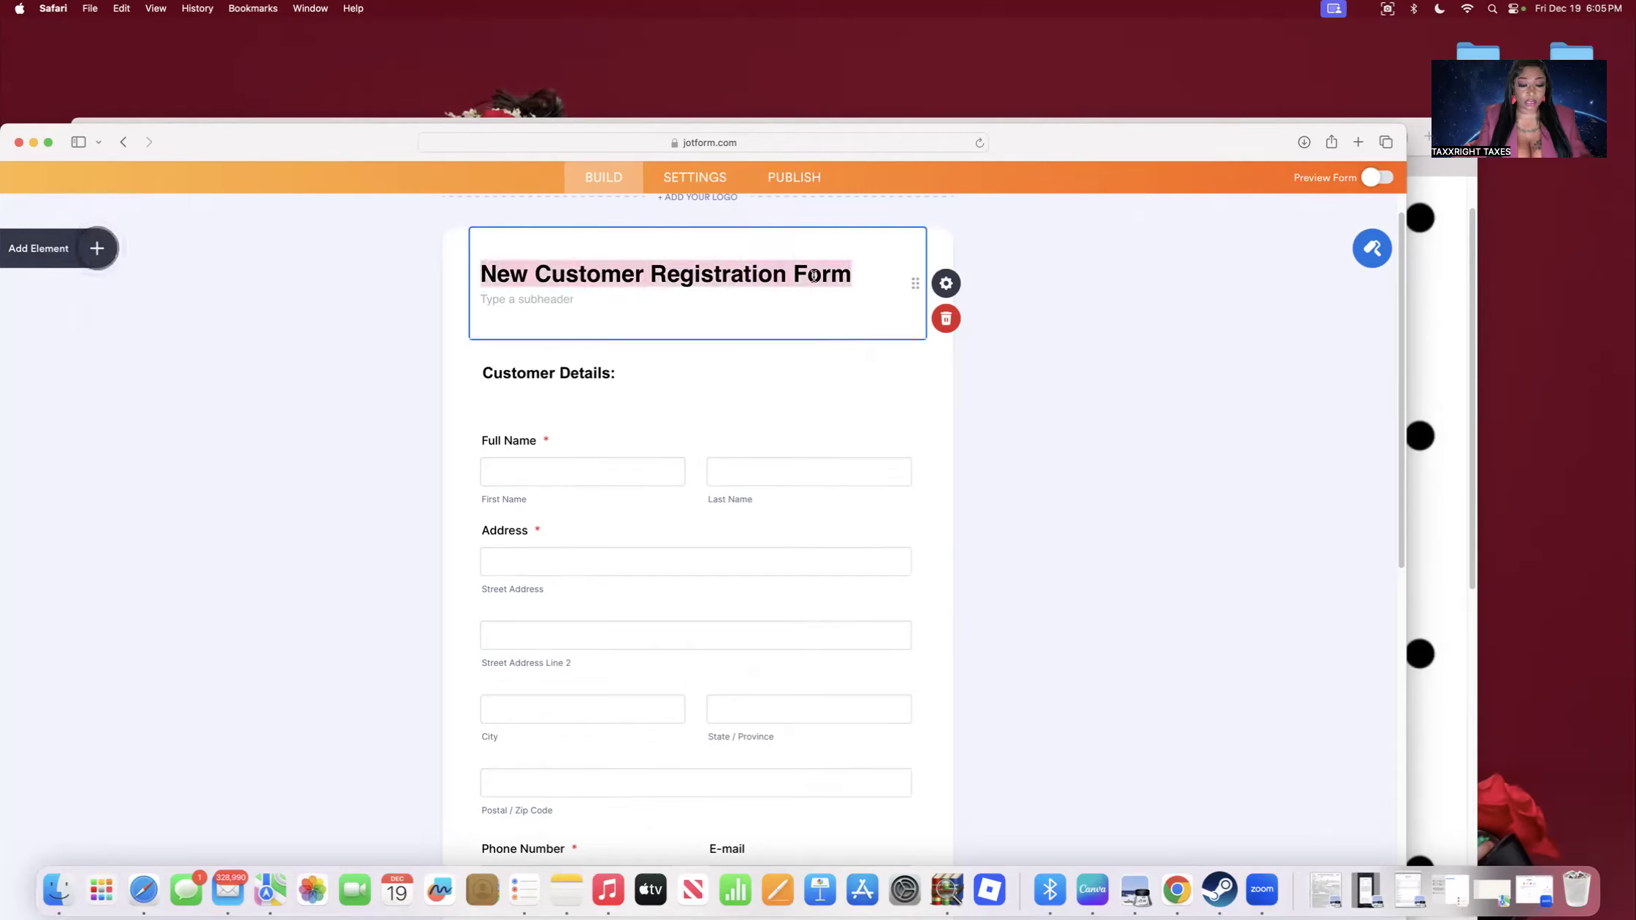
{"action": "type", "text": "Cleint"}
{"action": "key", "text": "BackSpace"}
{"action": "key", "text": "BackSpace"}
{"action": "key", "text": "BackSpace"}
{"action": "key", "text": "BackSpace"}
{"action": "type", "text": "ient Intake Fr"}
{"action": "key", "text": "BackSpace"}
{"action": "type", "text": "orm"}
Enter "XYZ Business" as the subheader beneath the form title.
{"action": "key", "text": "Return"}
{"action": "type", "text": "A"}
{"action": "key", "text": "BackSpace"}
{"action": "type", "text": "X"}
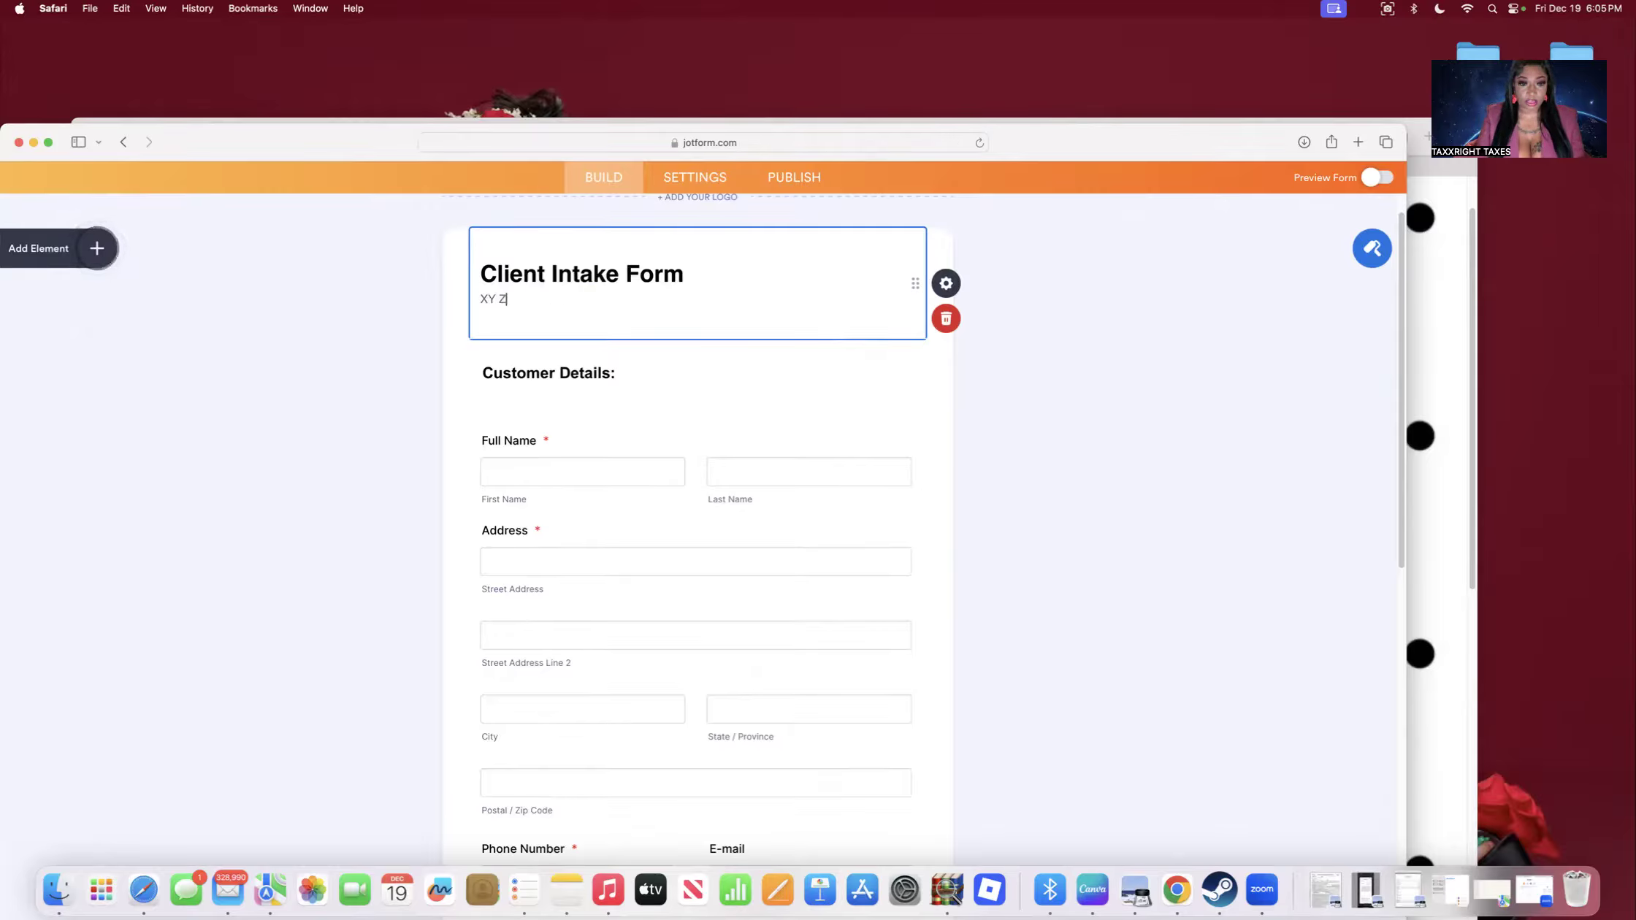
{"action": "type", "text": "YZ Business"}
{"action": "left_click", "coordinate": [577, 390]}
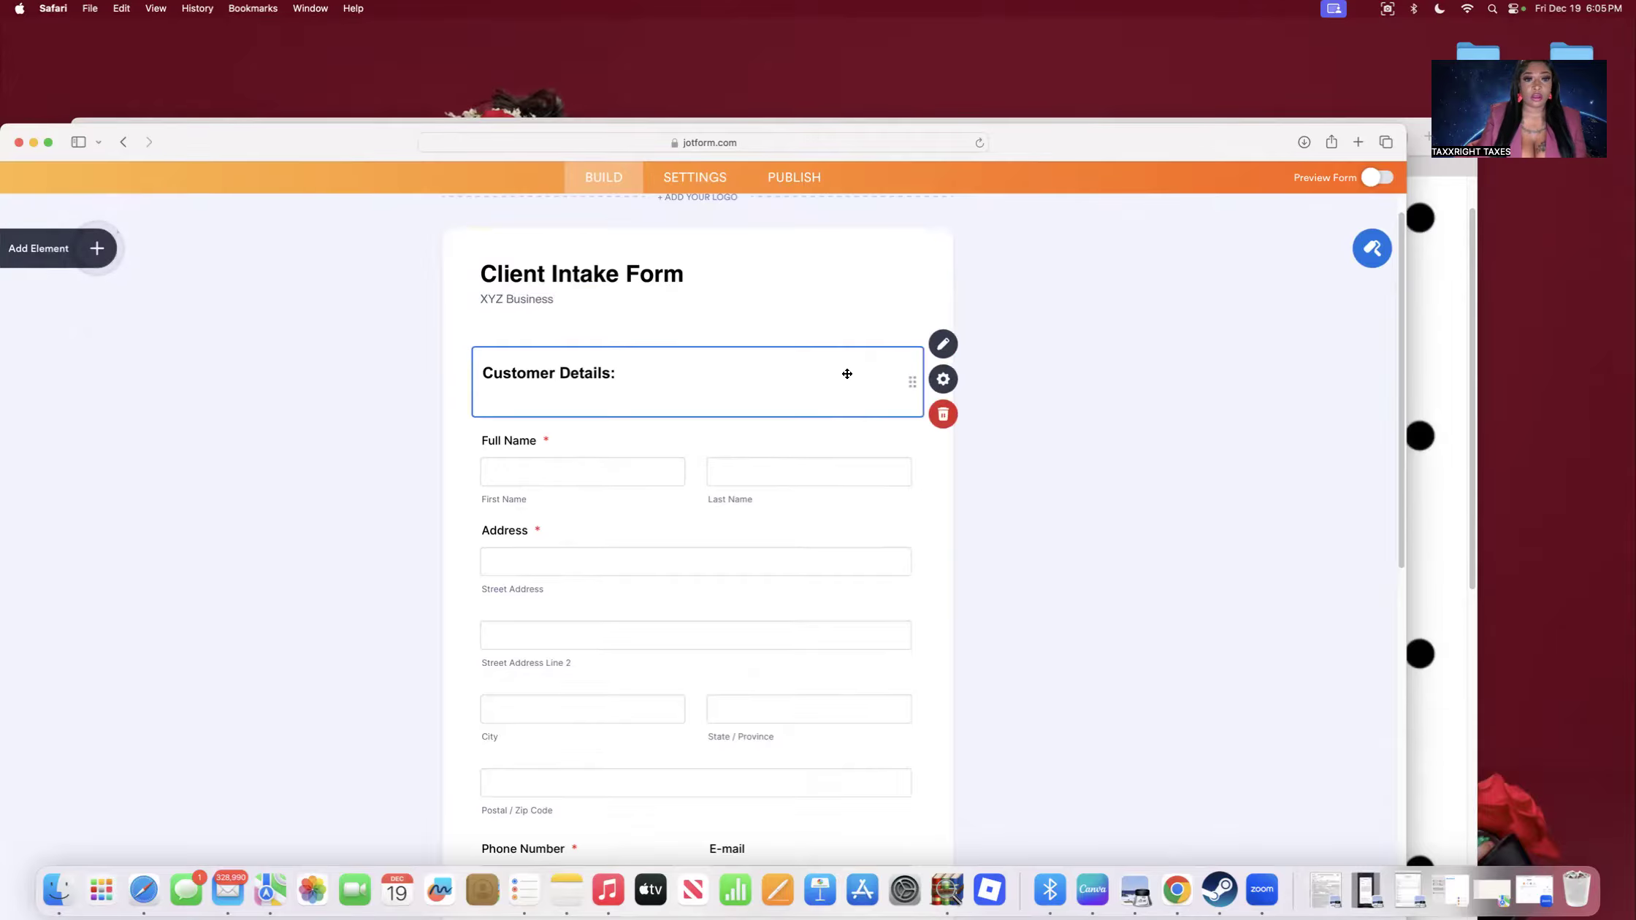
Delete the "Customer Details:" section heading from the form.
{"action": "left_click", "coordinate": [582, 476]}
{"action": "left_click", "coordinate": [608, 375]}
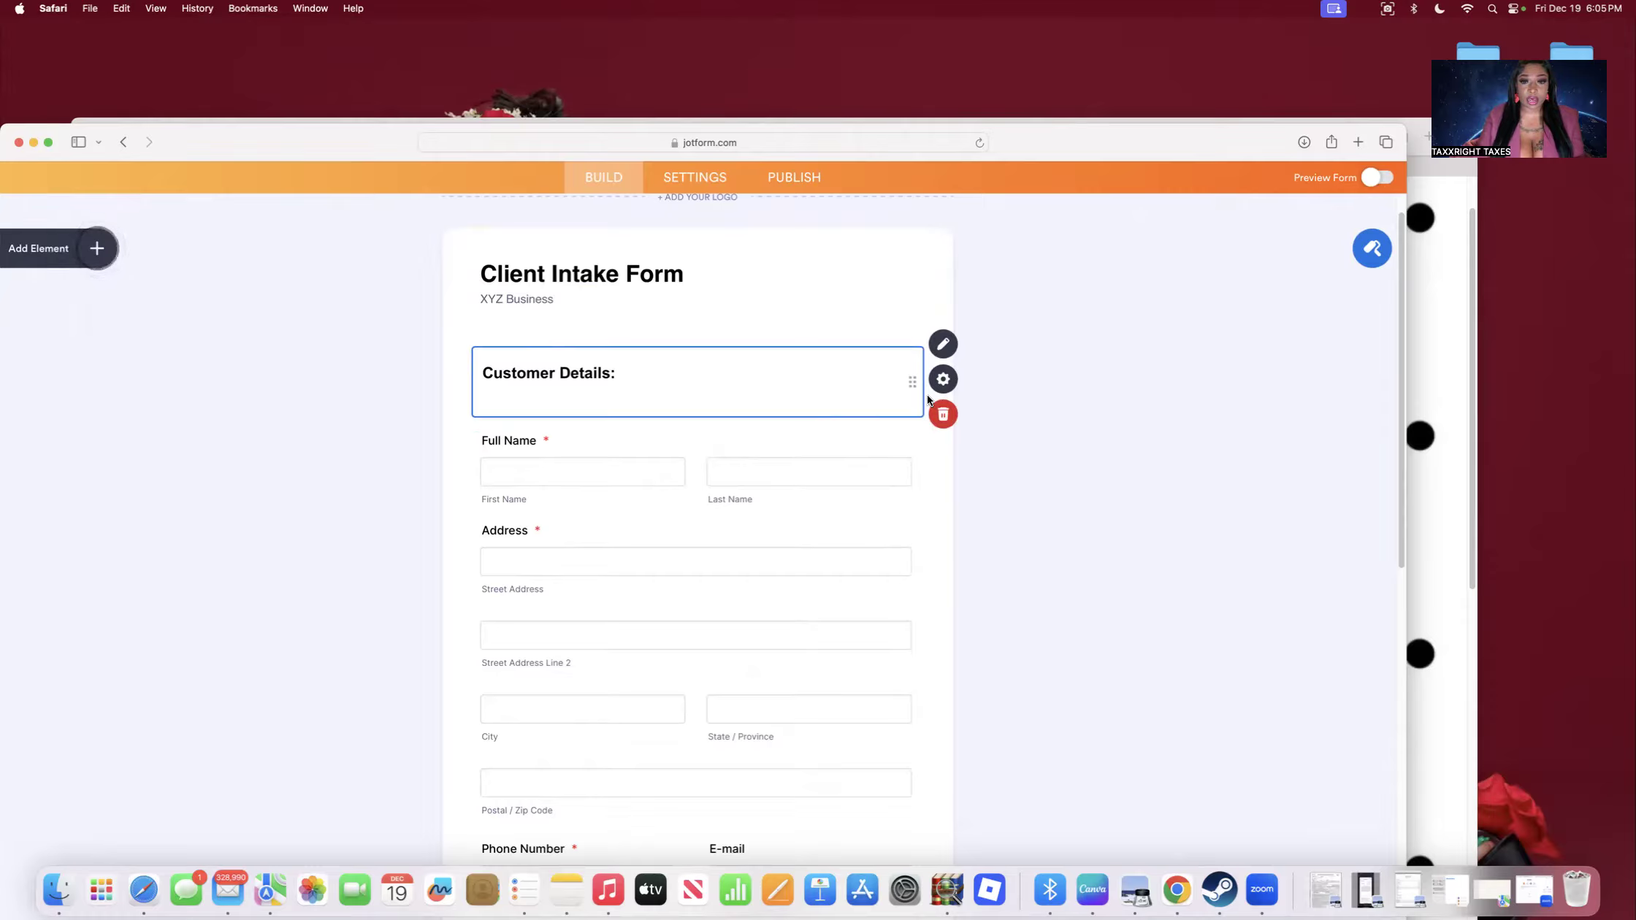
{"action": "left_click", "coordinate": [942, 414]}
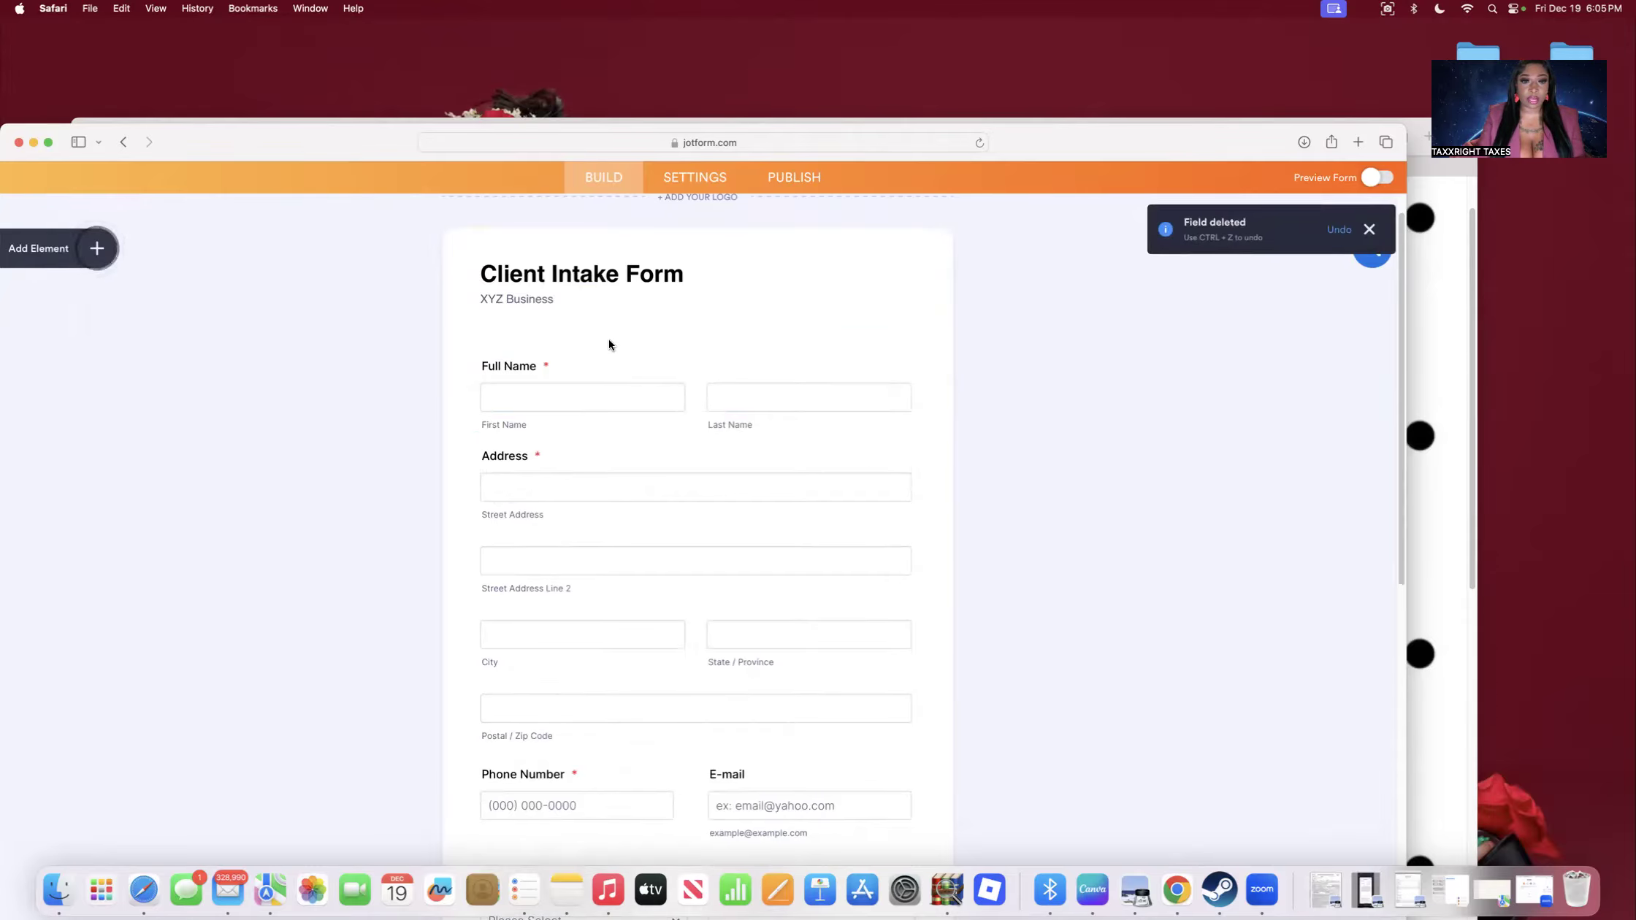
Try the Phone Number field above the Address field and return it beside the E-mail field.
{"action": "left_click", "coordinate": [498, 382]}
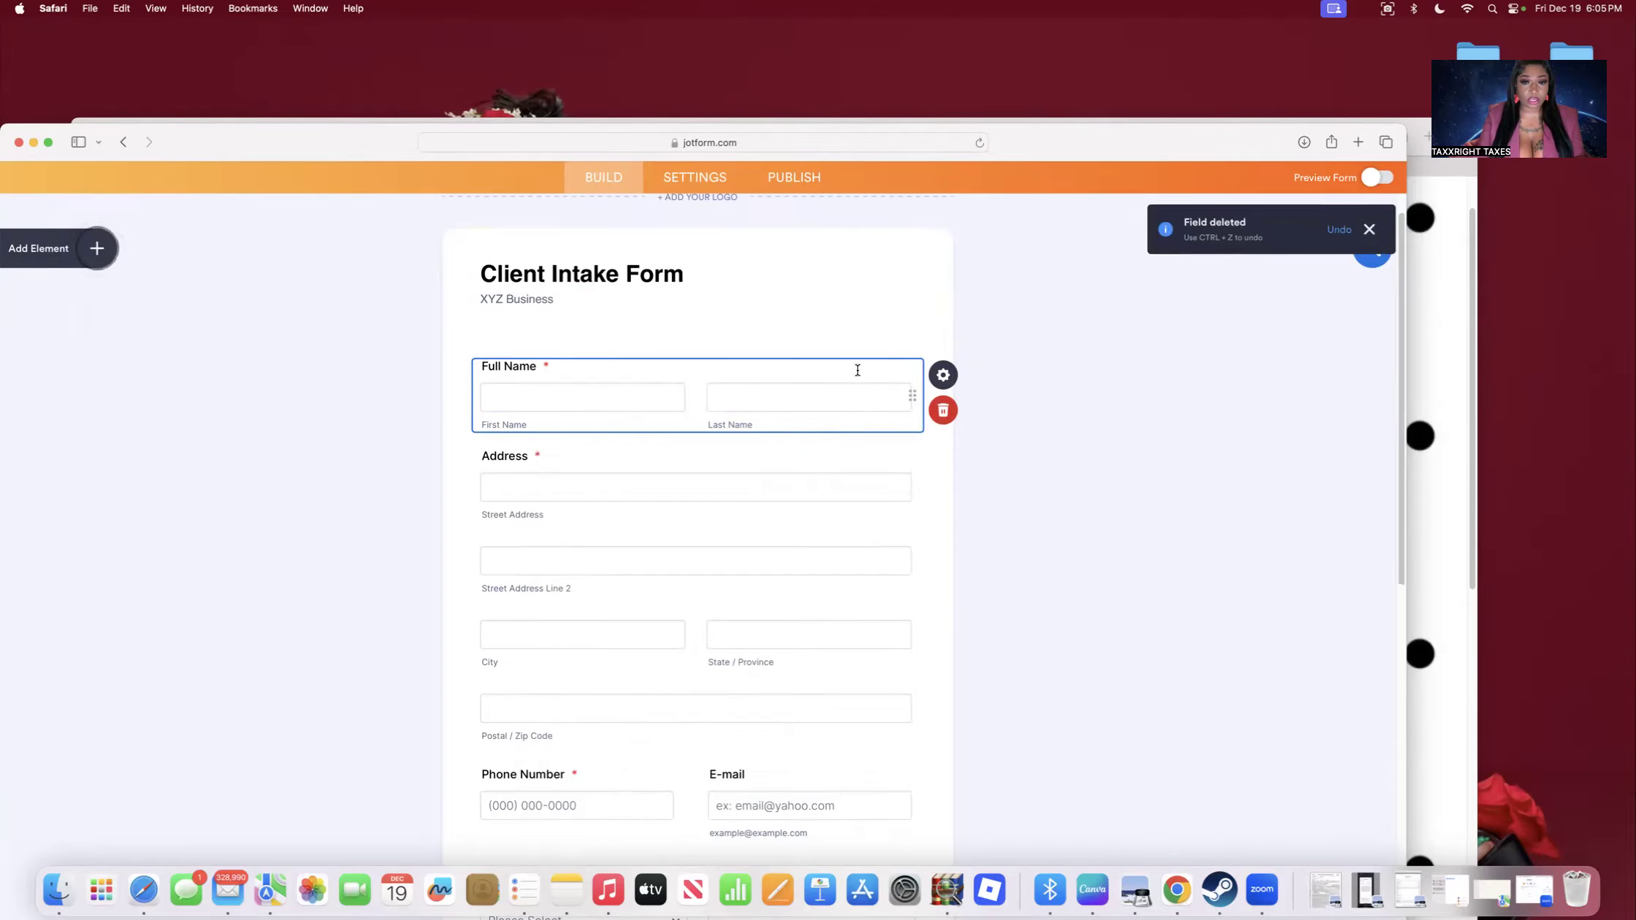
{"action": "left_click", "coordinate": [606, 511]}
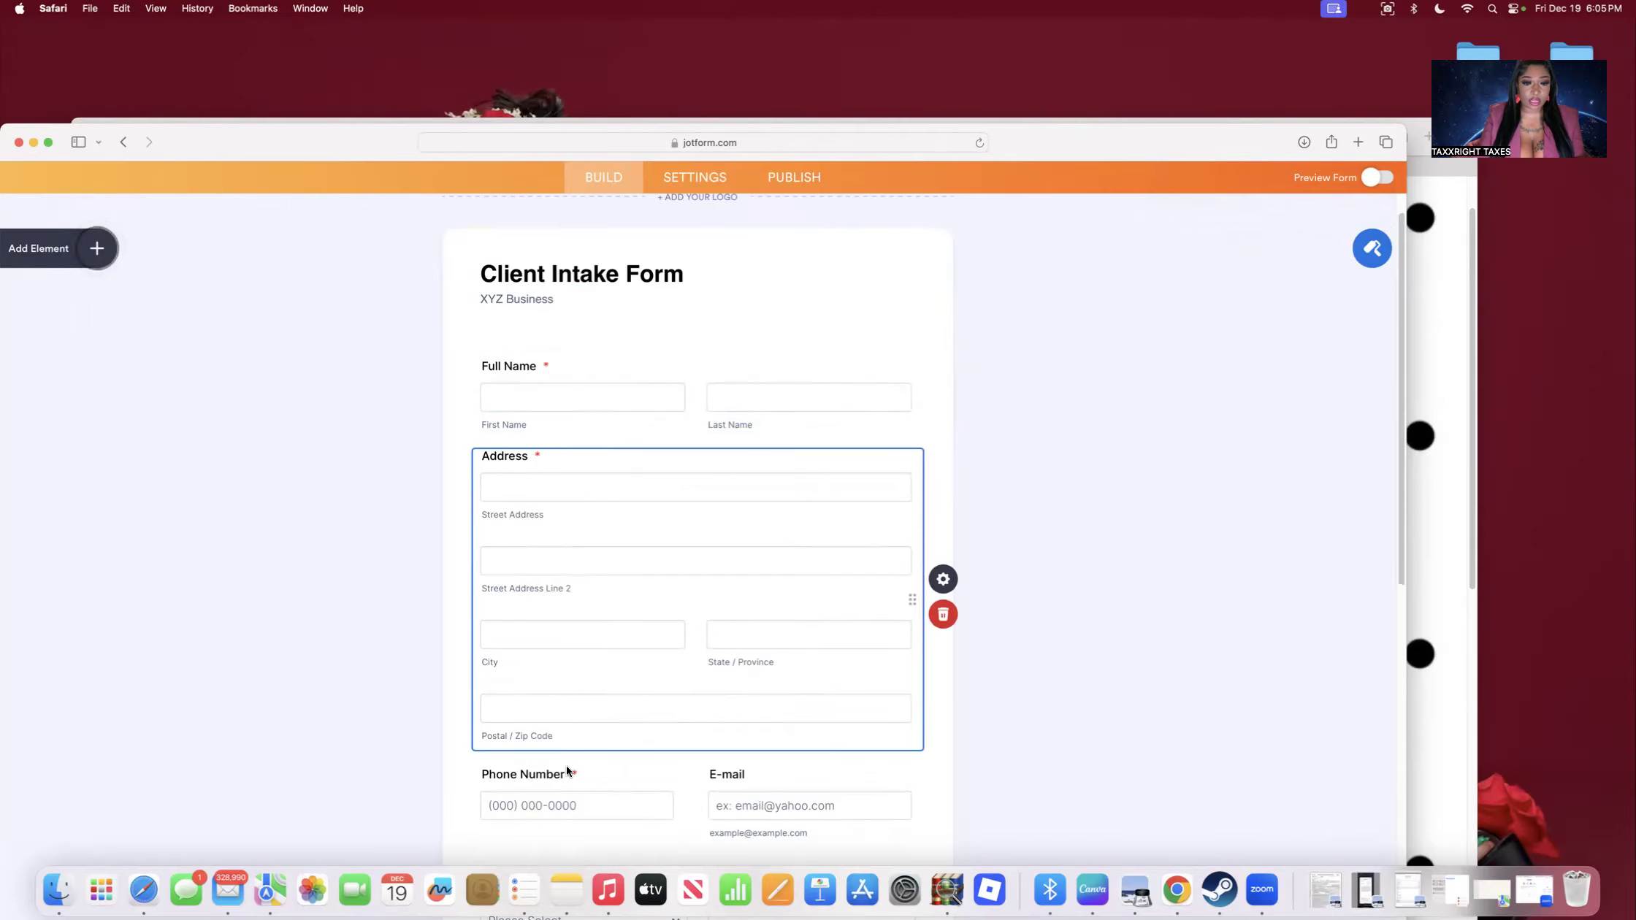
{"action": "left_click_drag", "start_coordinate": [1399, 390], "coordinate": [1406, 438]}
{"action": "left_click", "coordinate": [629, 658]}
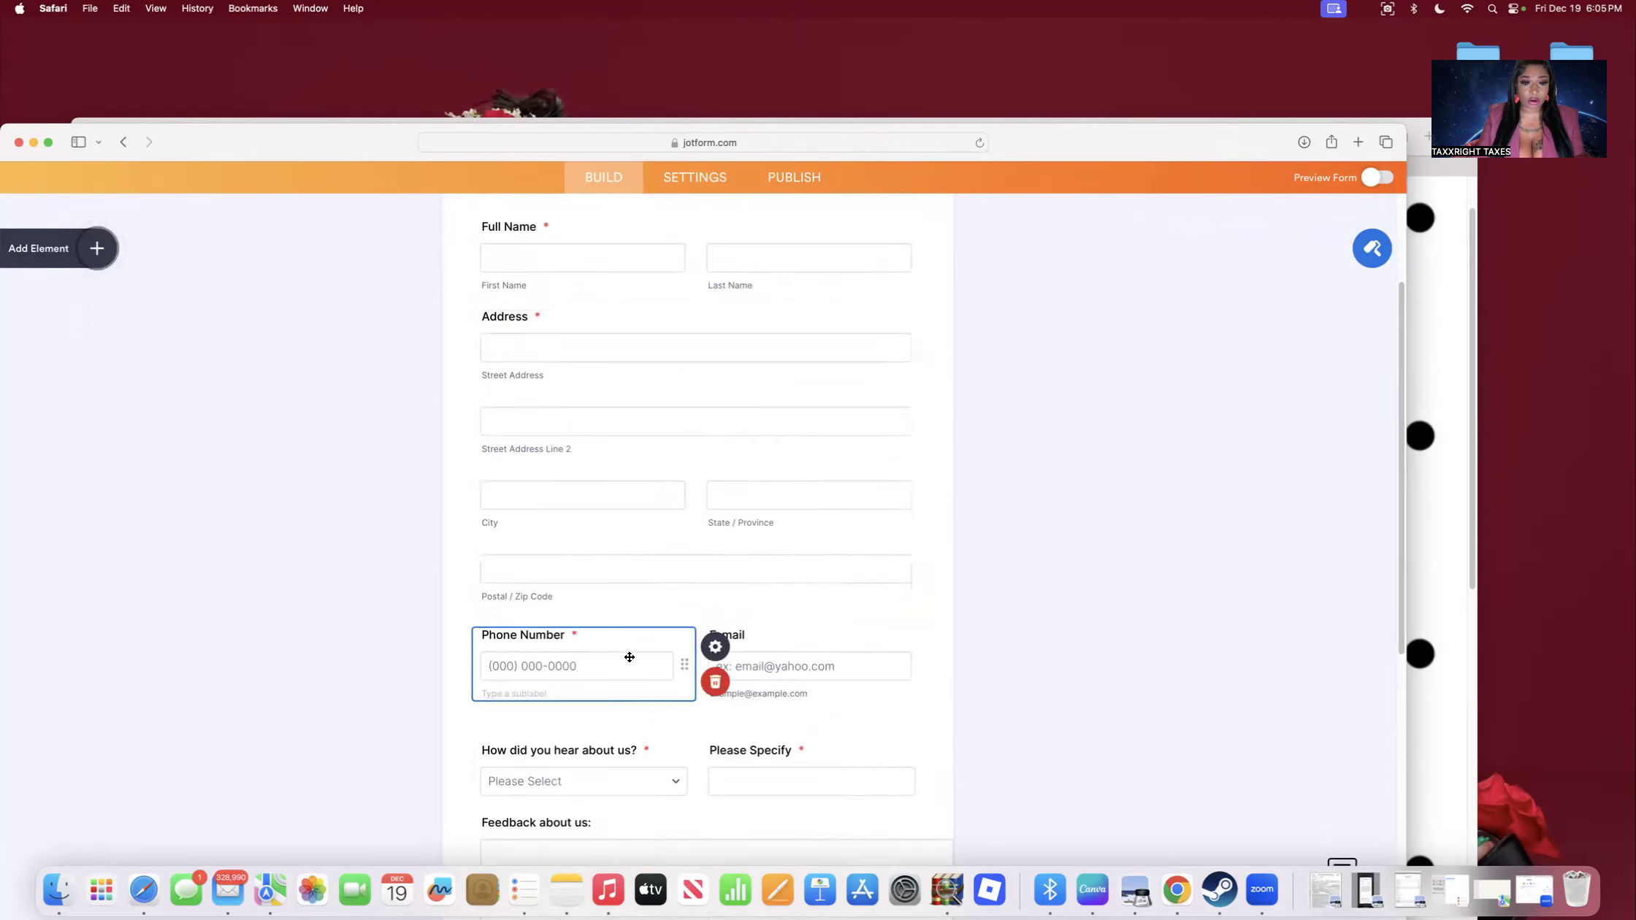
{"action": "left_click", "coordinate": [627, 344]}
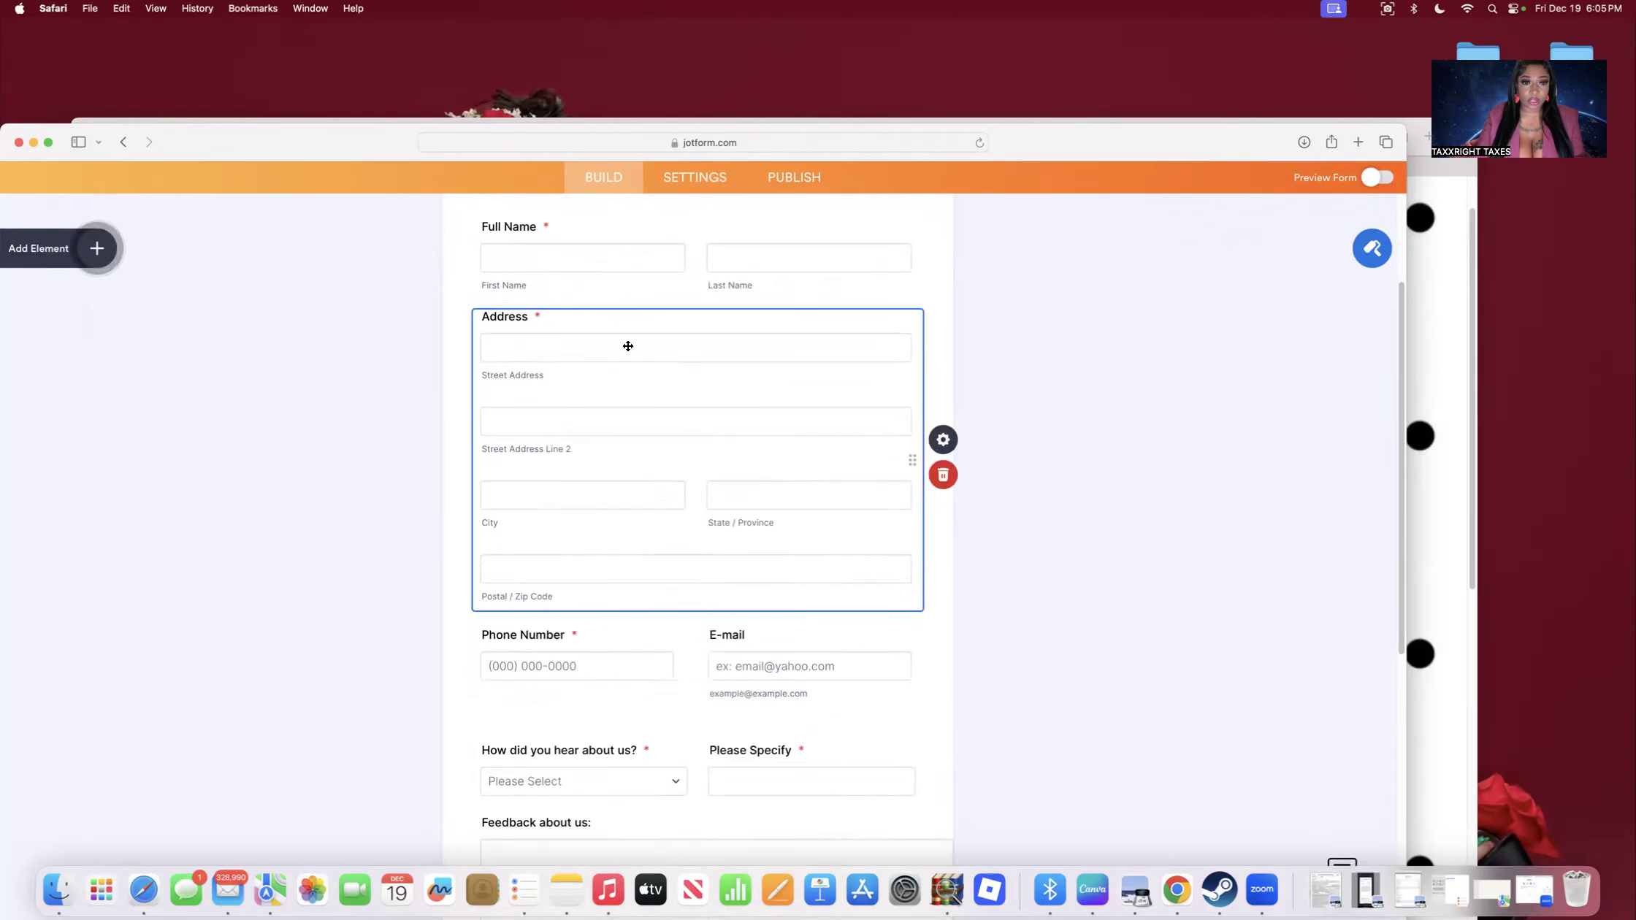
{"action": "left_click", "coordinate": [593, 659]}
{"action": "left_click_drag", "start_coordinate": [576, 654], "coordinate": [577, 336]}
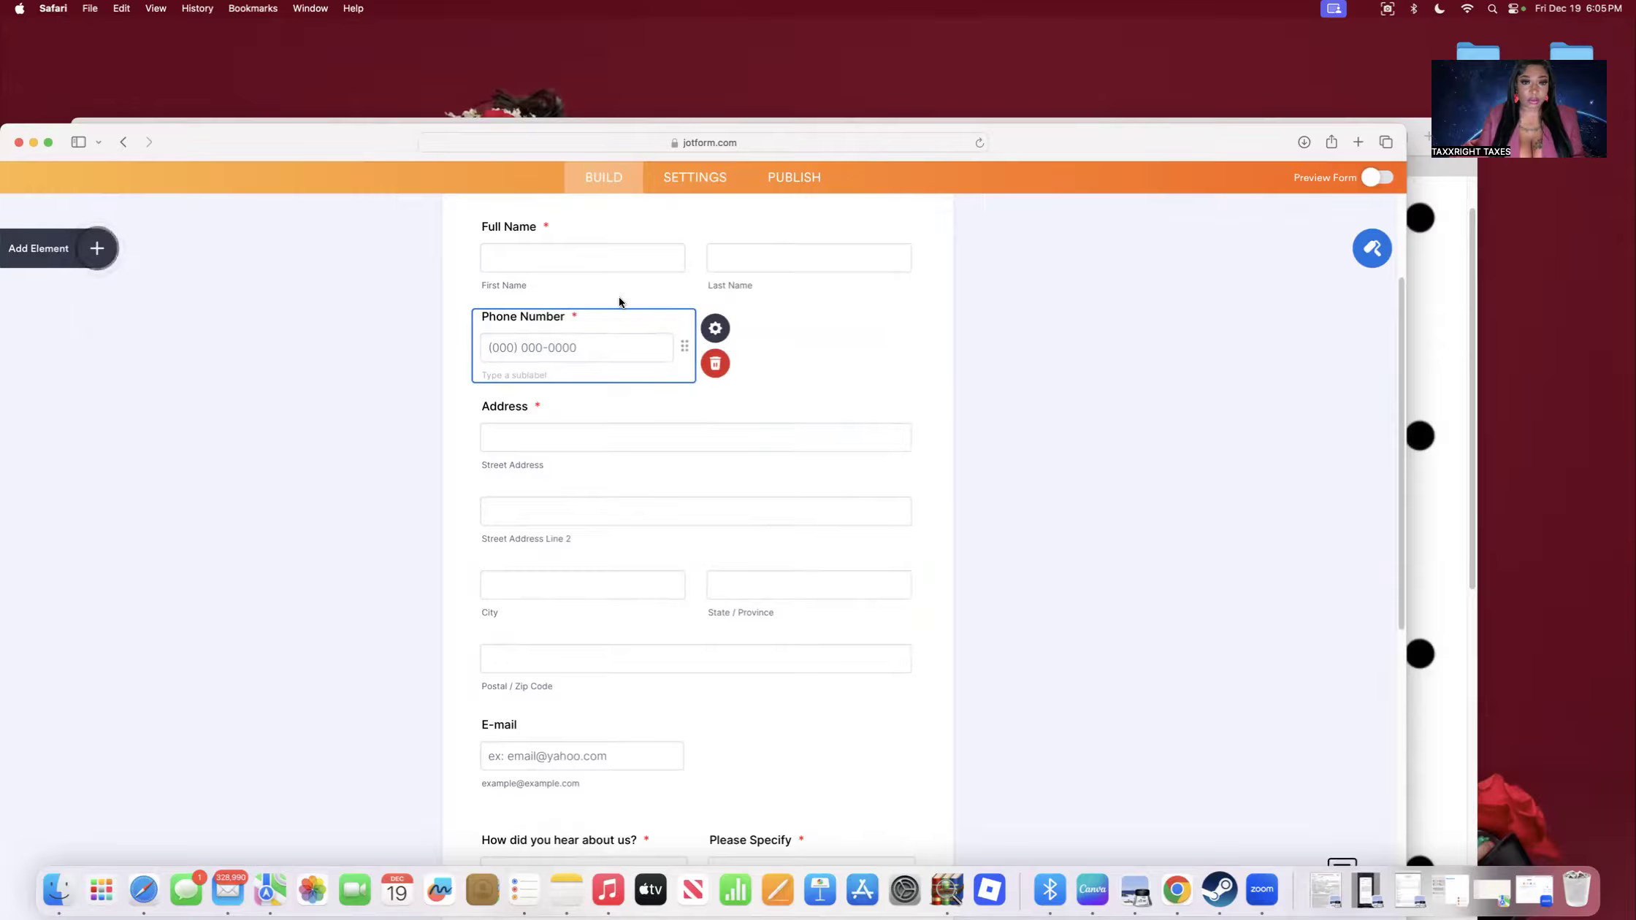
{"action": "left_click_drag", "start_coordinate": [632, 352], "coordinate": [632, 653]}
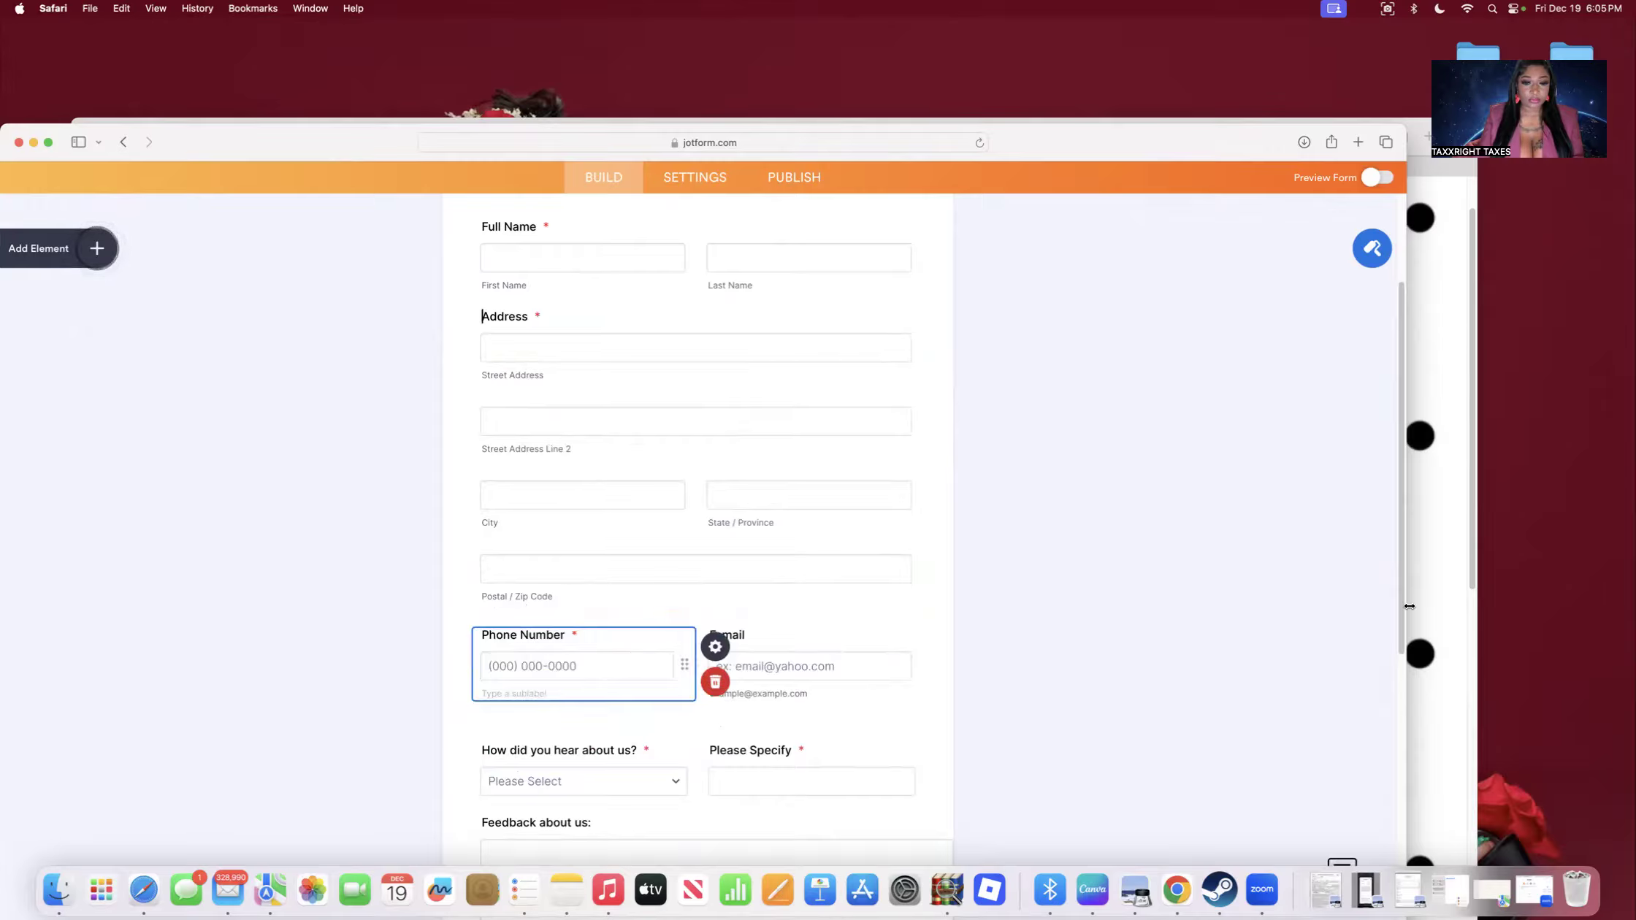
Delete the "How did you hear about us?" dropdown and the "Please Specify" field.
{"action": "left_click_drag", "start_coordinate": [1398, 644], "coordinate": [1404, 756]}
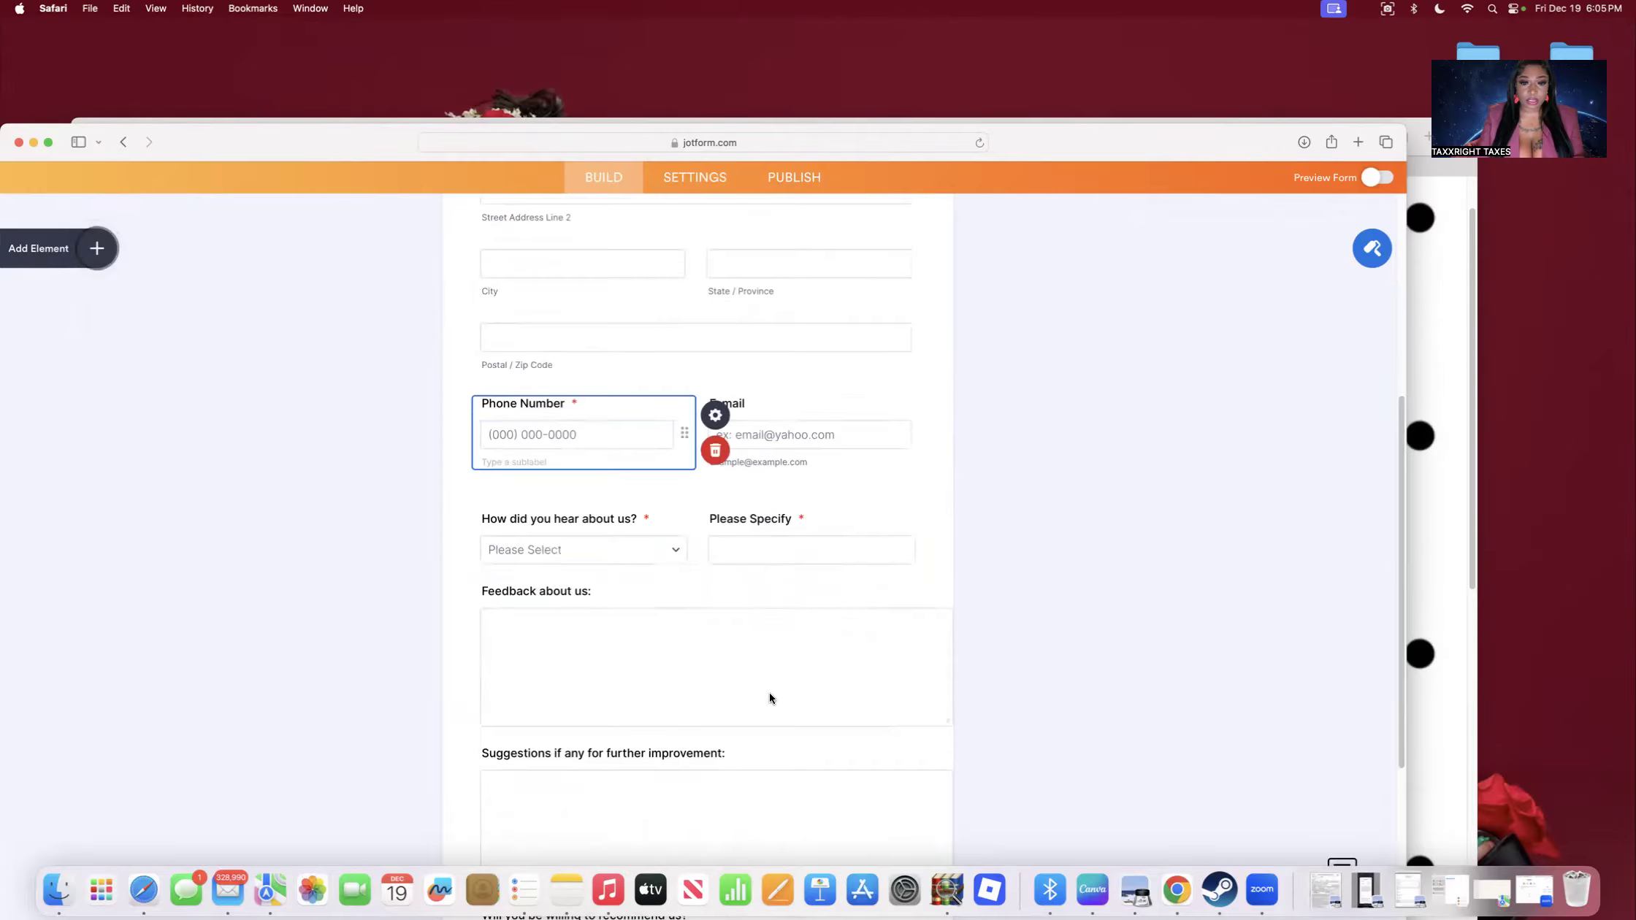
{"action": "left_click", "coordinate": [588, 553]}
{"action": "left_click", "coordinate": [715, 593]}
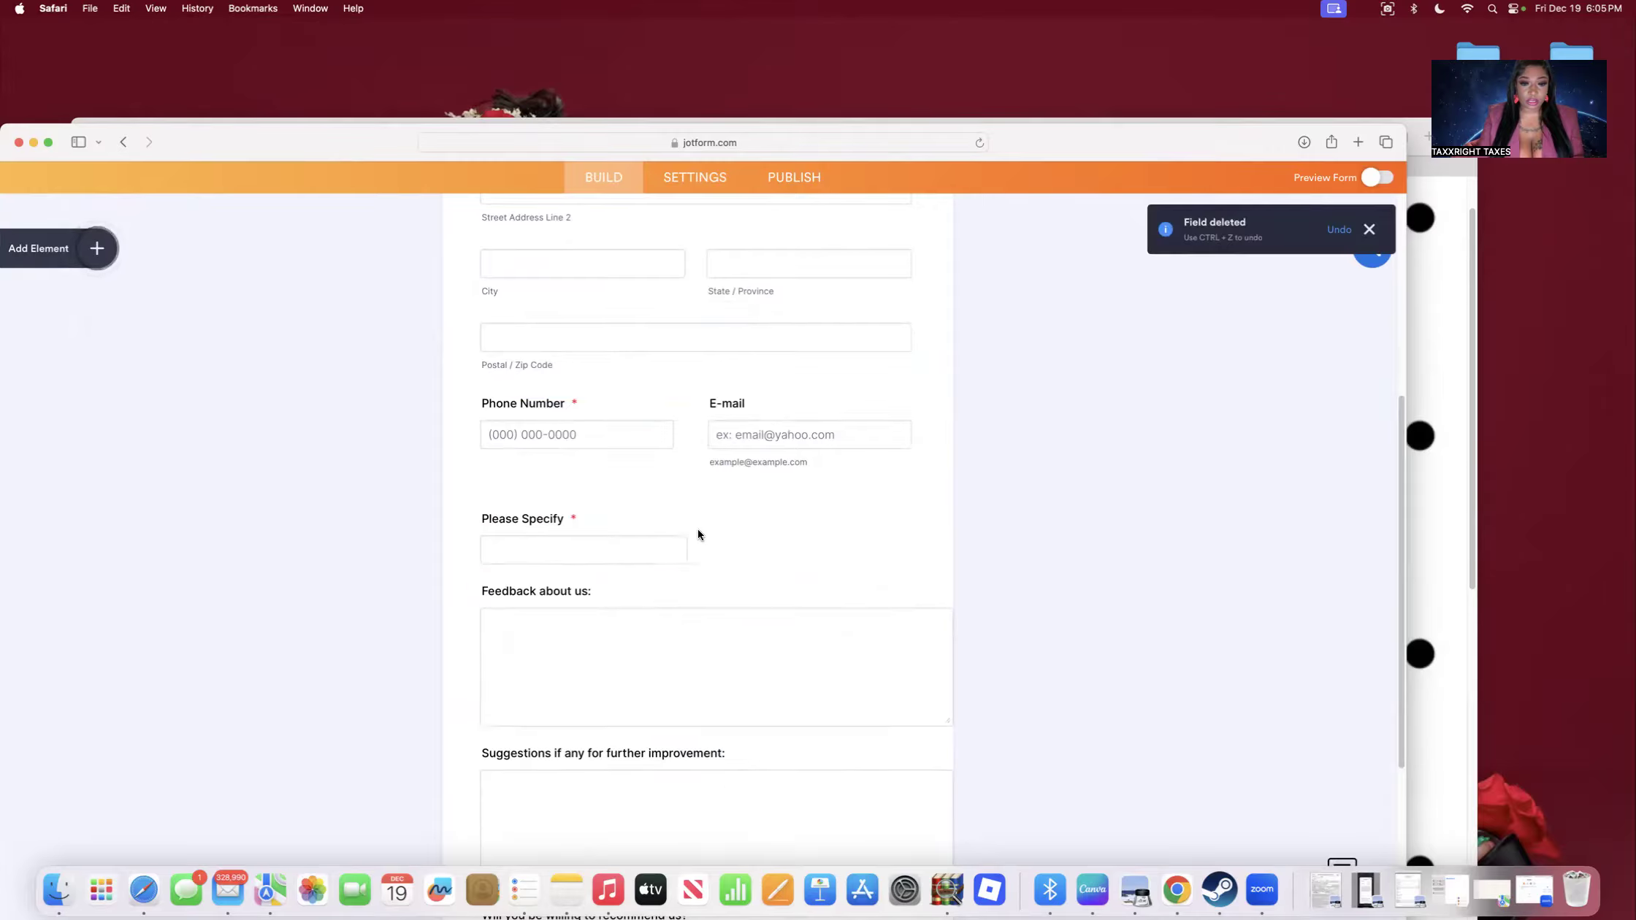
{"action": "left_click", "coordinate": [602, 542]}
{"action": "left_click", "coordinate": [718, 594]}
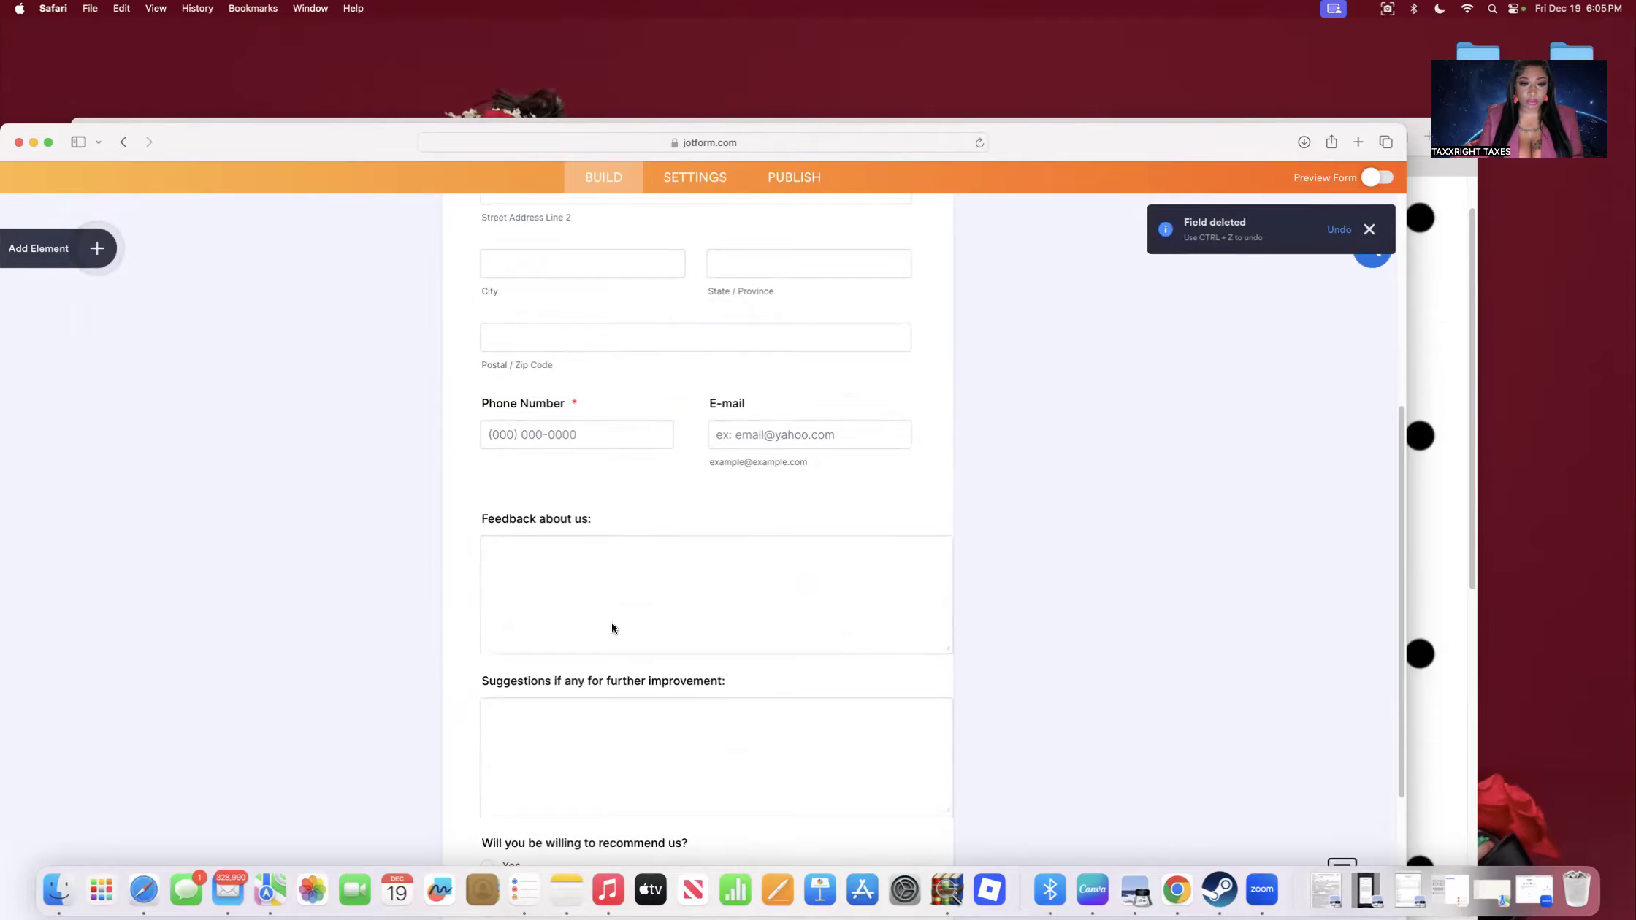
Delete the "Feedback about us" and "Suggestions if any for further improvement" text areas.
{"action": "left_click", "coordinate": [596, 586]}
{"action": "left_click", "coordinate": [942, 614]}
{"action": "left_click", "coordinate": [636, 591]}
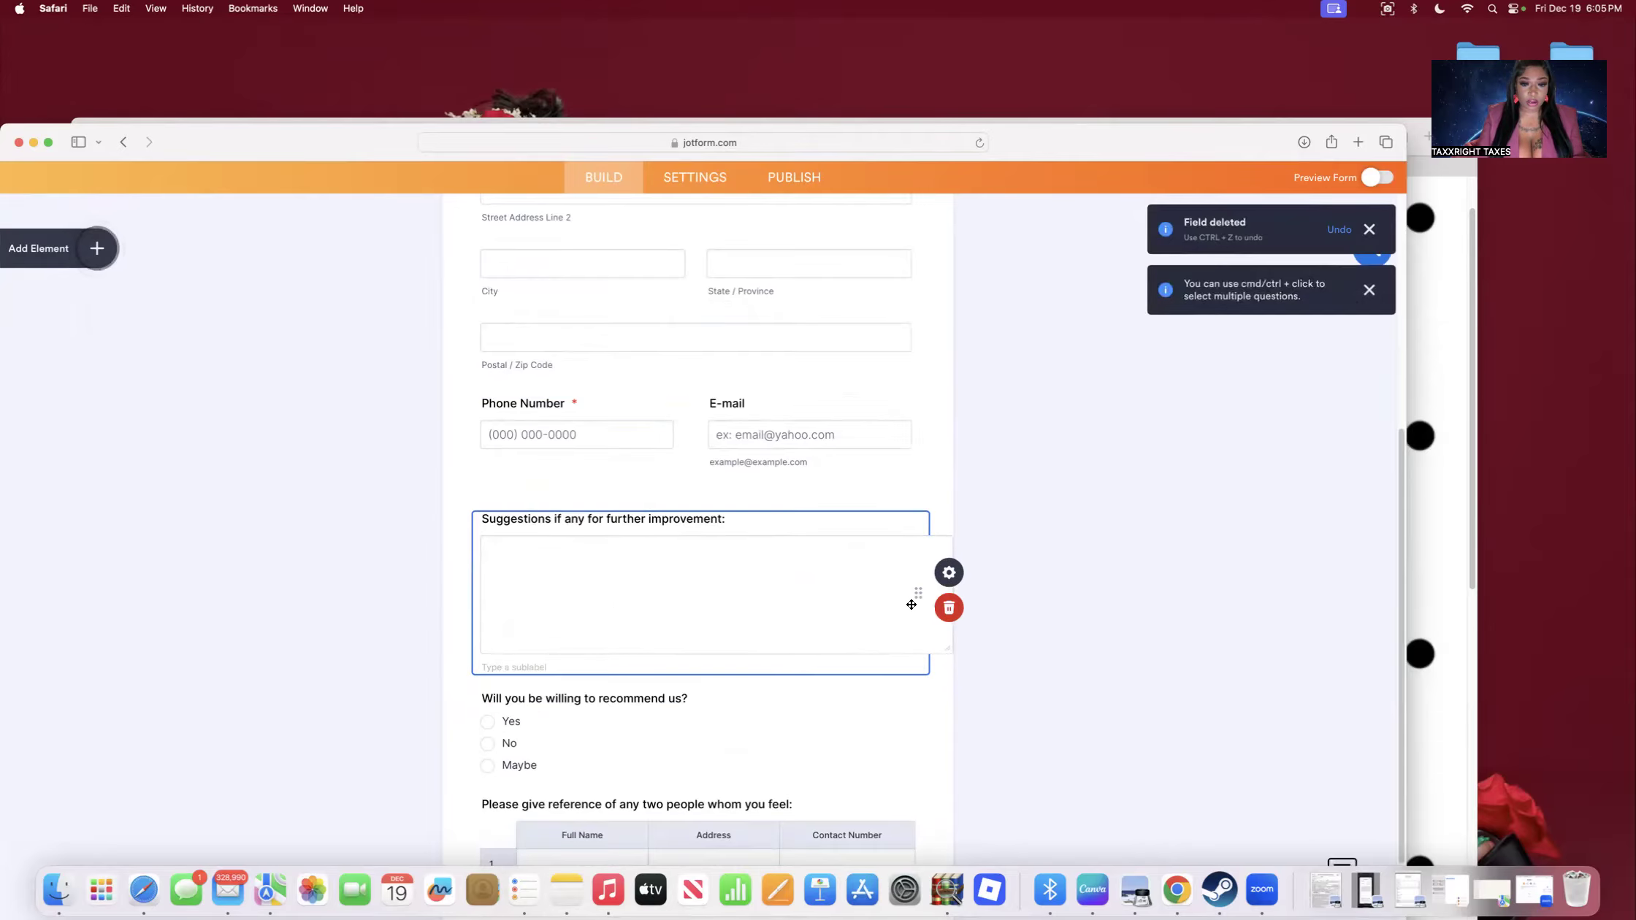
{"action": "left_click", "coordinate": [943, 607]}
Delete the "Will you be willing to recommend us?" question and the two-person reference table.
{"action": "left_click", "coordinate": [566, 574]}
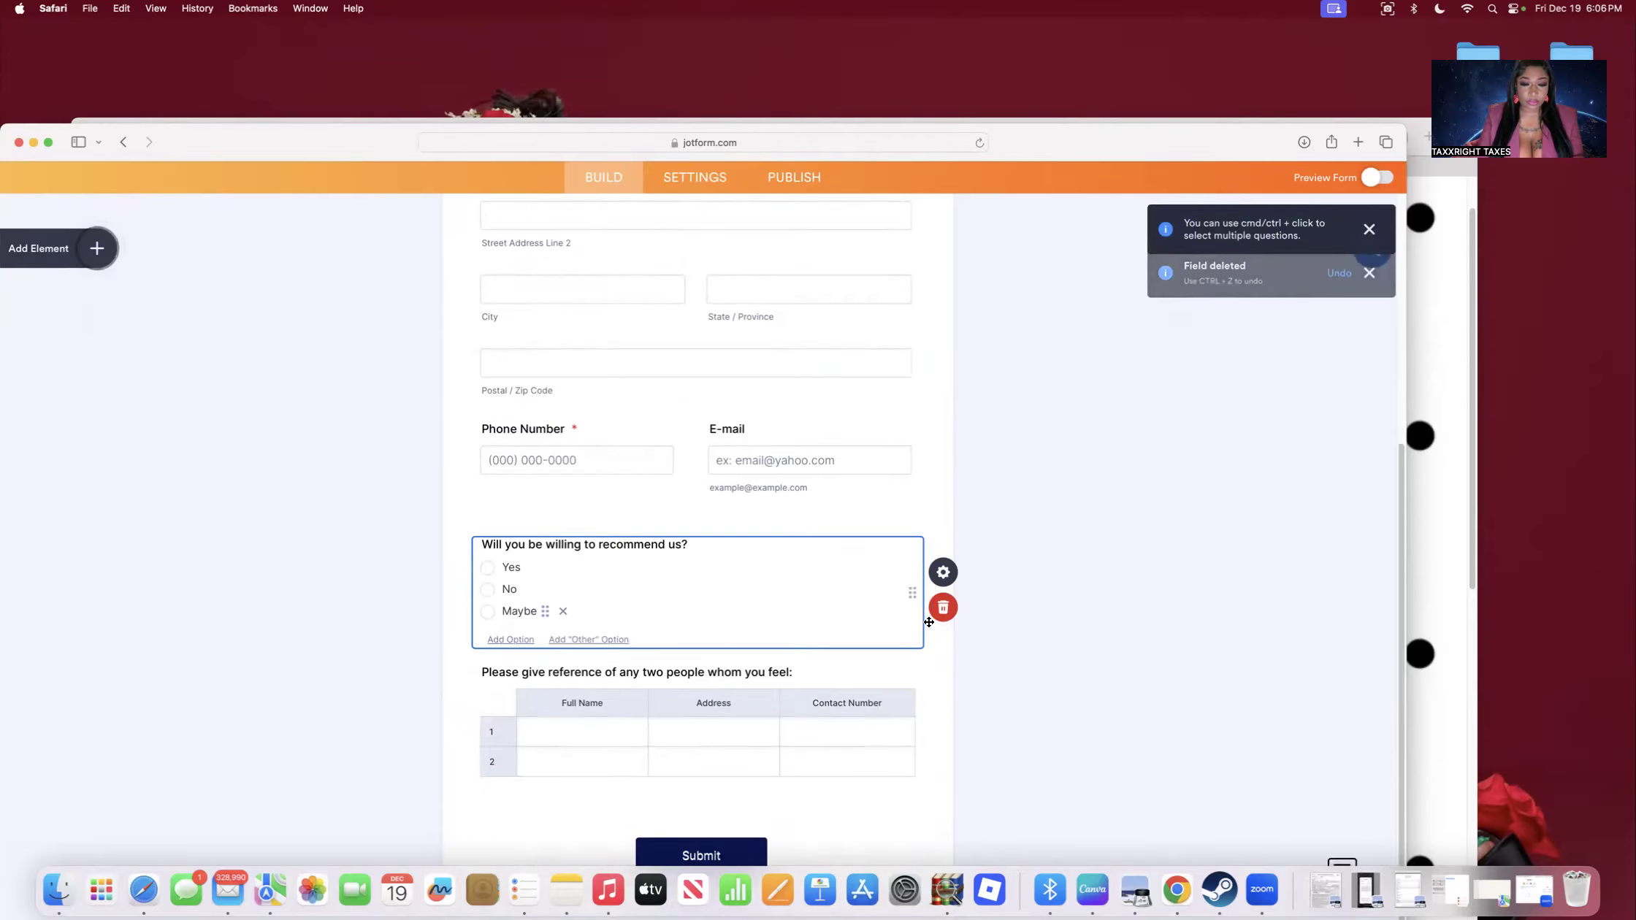
{"action": "left_click", "coordinate": [943, 607]}
{"action": "left_click", "coordinate": [598, 573]}
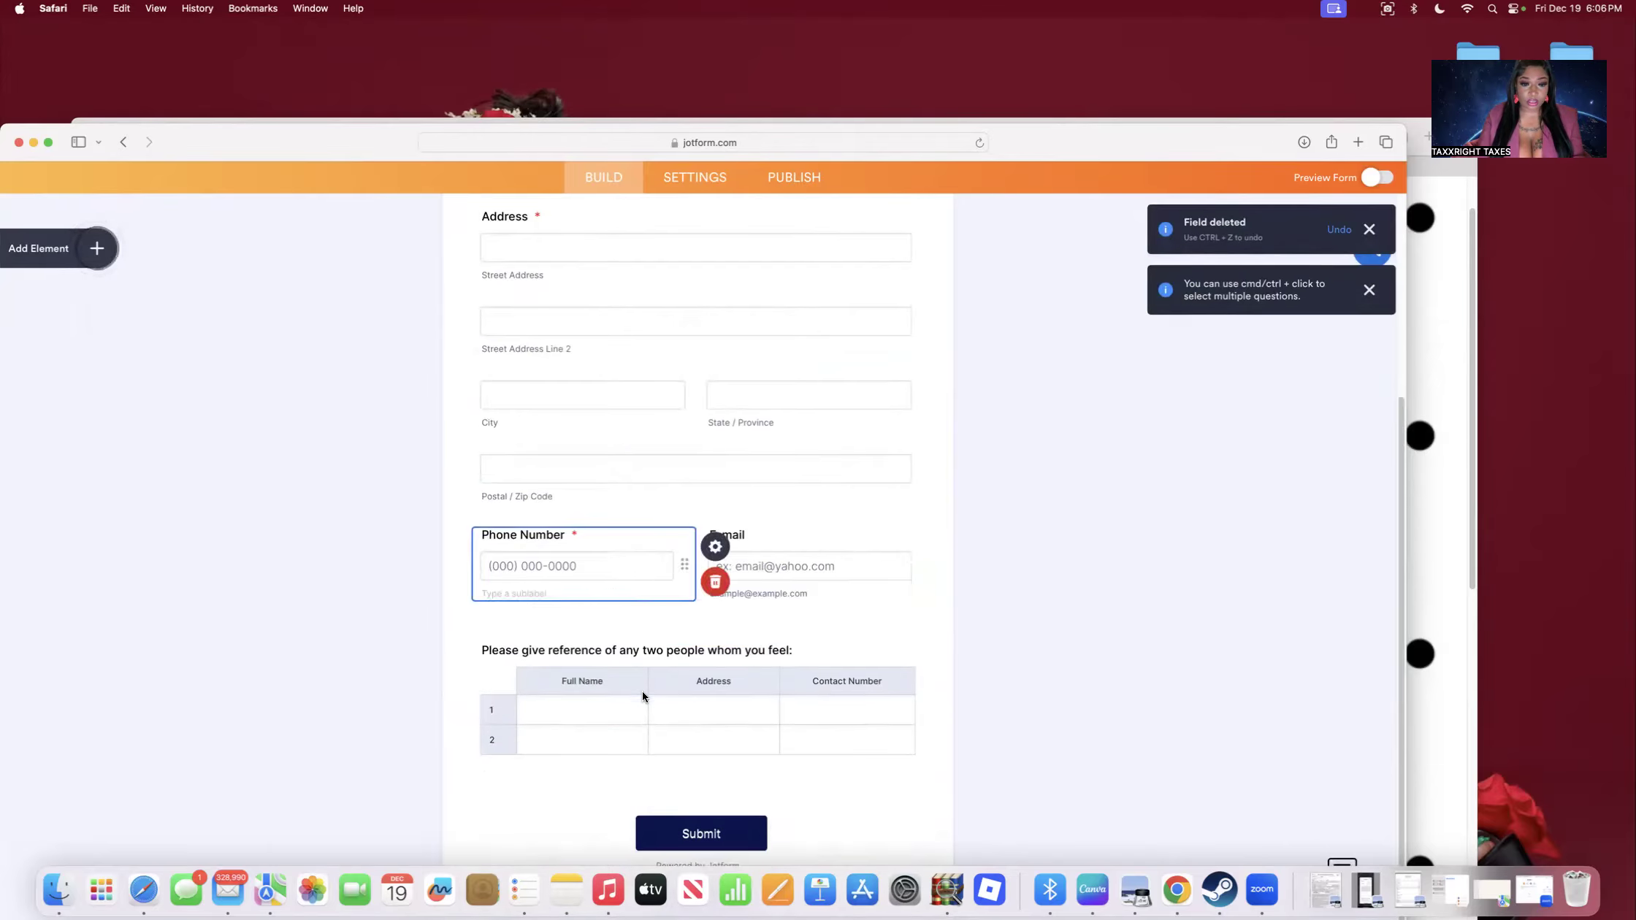
{"action": "left_click", "coordinate": [641, 692]}
{"action": "left_click", "coordinate": [940, 730]}
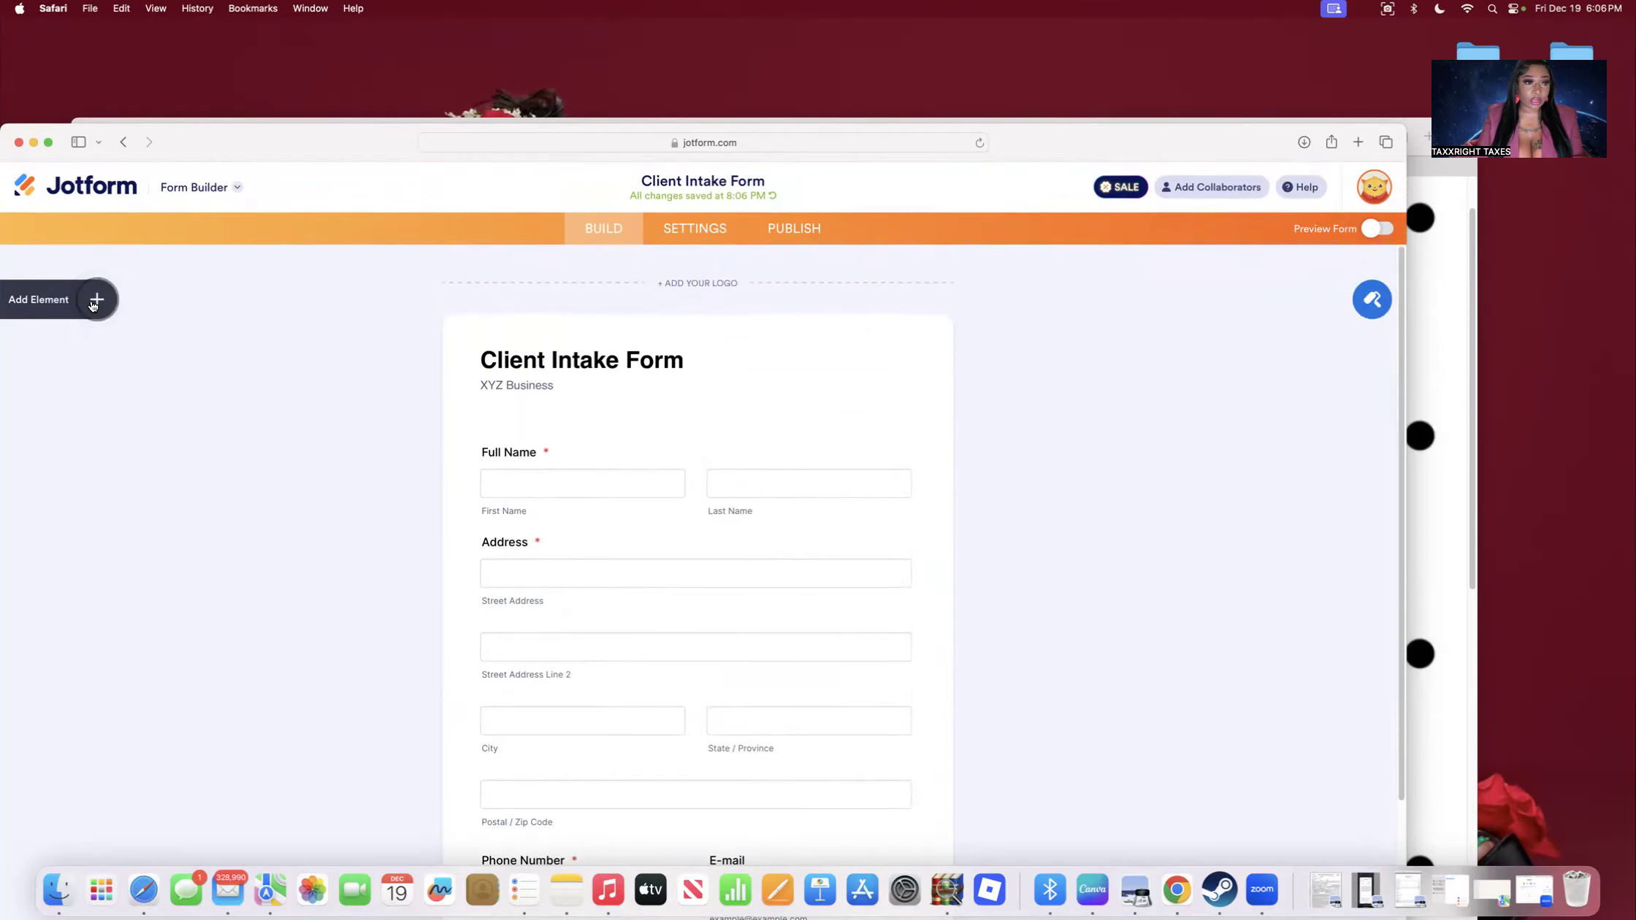
Add a Signature field to the form between the contact fields and the Submit button.
{"action": "left_click", "coordinate": [93, 300]}
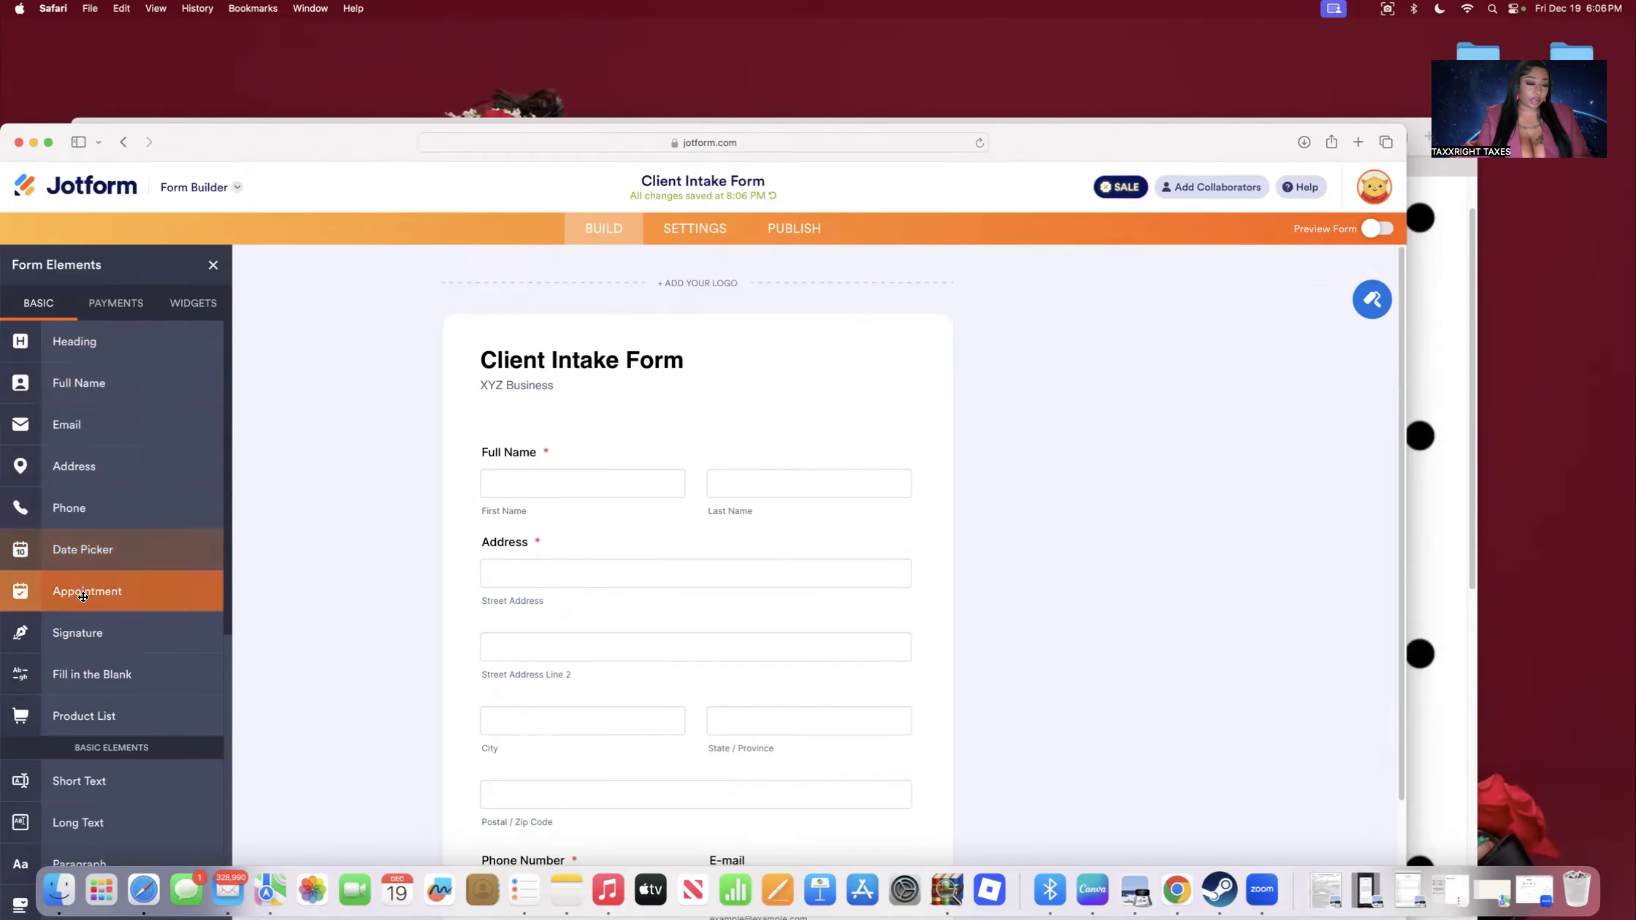
{"action": "scroll", "coordinate": [150, 584], "scroll_direction": "down", "scroll_amount": 3}
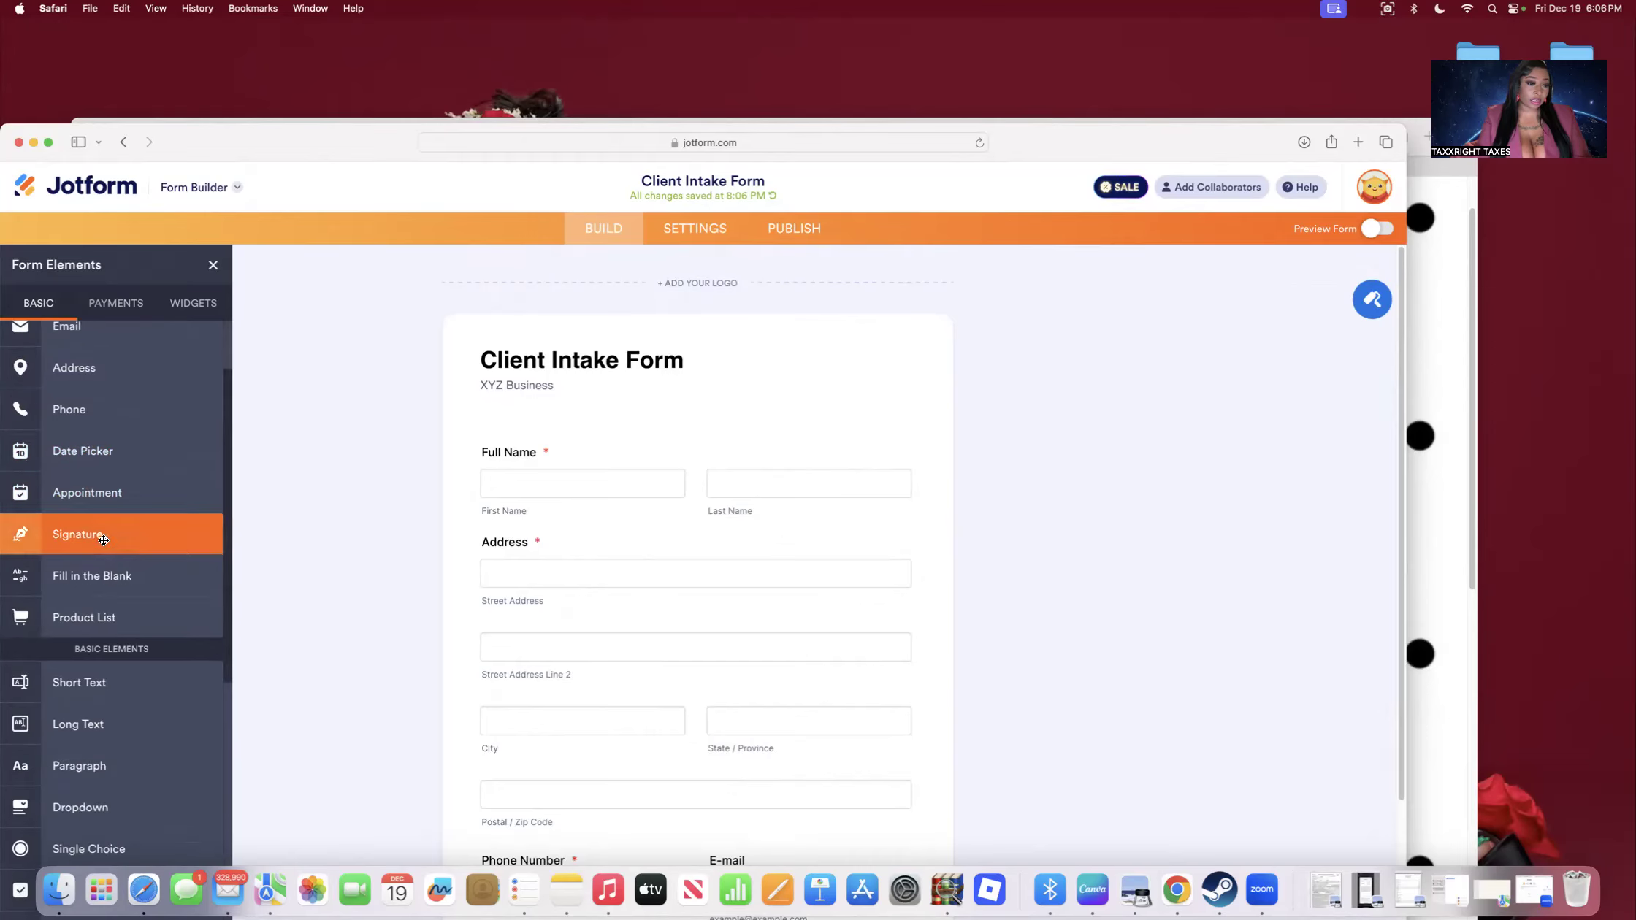
{"action": "mouse_move", "coordinate": [78, 534]}
{"action": "left_mouse_down"}
{"action": "mouse_move", "coordinate": [409, 643]}
{"action": "mouse_move", "coordinate": [440, 621]}
{"action": "left_mouse_up"}
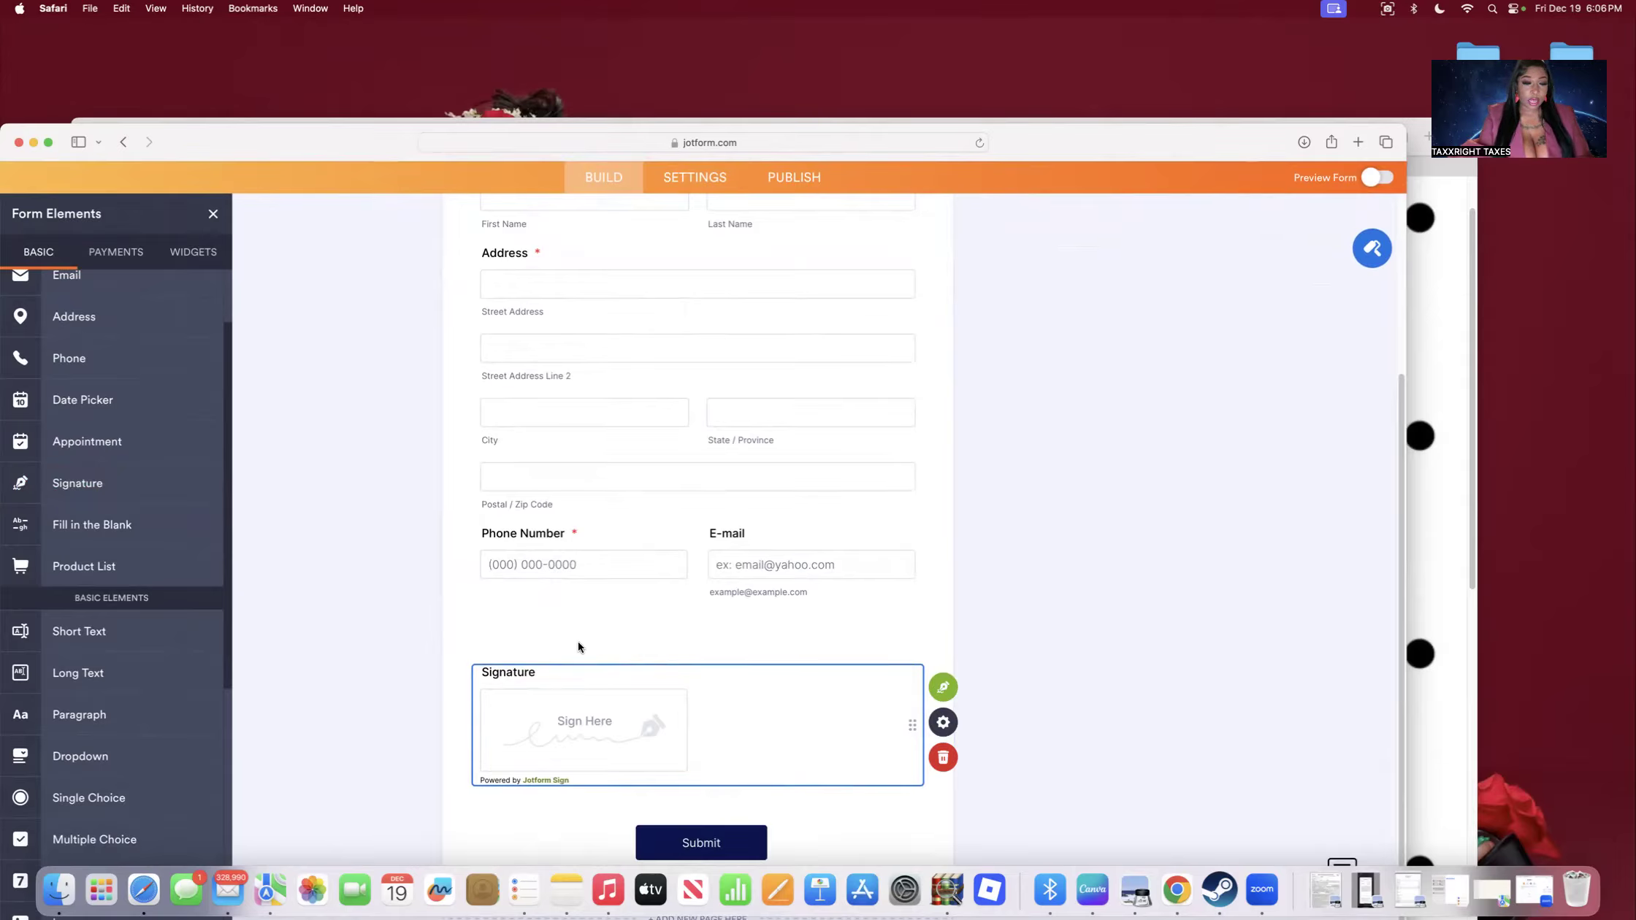
Insert a Paragraph element above the signature containing the text "Rules and Procedures".
{"action": "mouse_move", "coordinate": [1402, 698]}
{"action": "left_mouse_down"}
{"action": "mouse_move", "coordinate": [1389, 647]}
{"action": "mouse_move", "coordinate": [1373, 694]}
{"action": "left_mouse_up"}
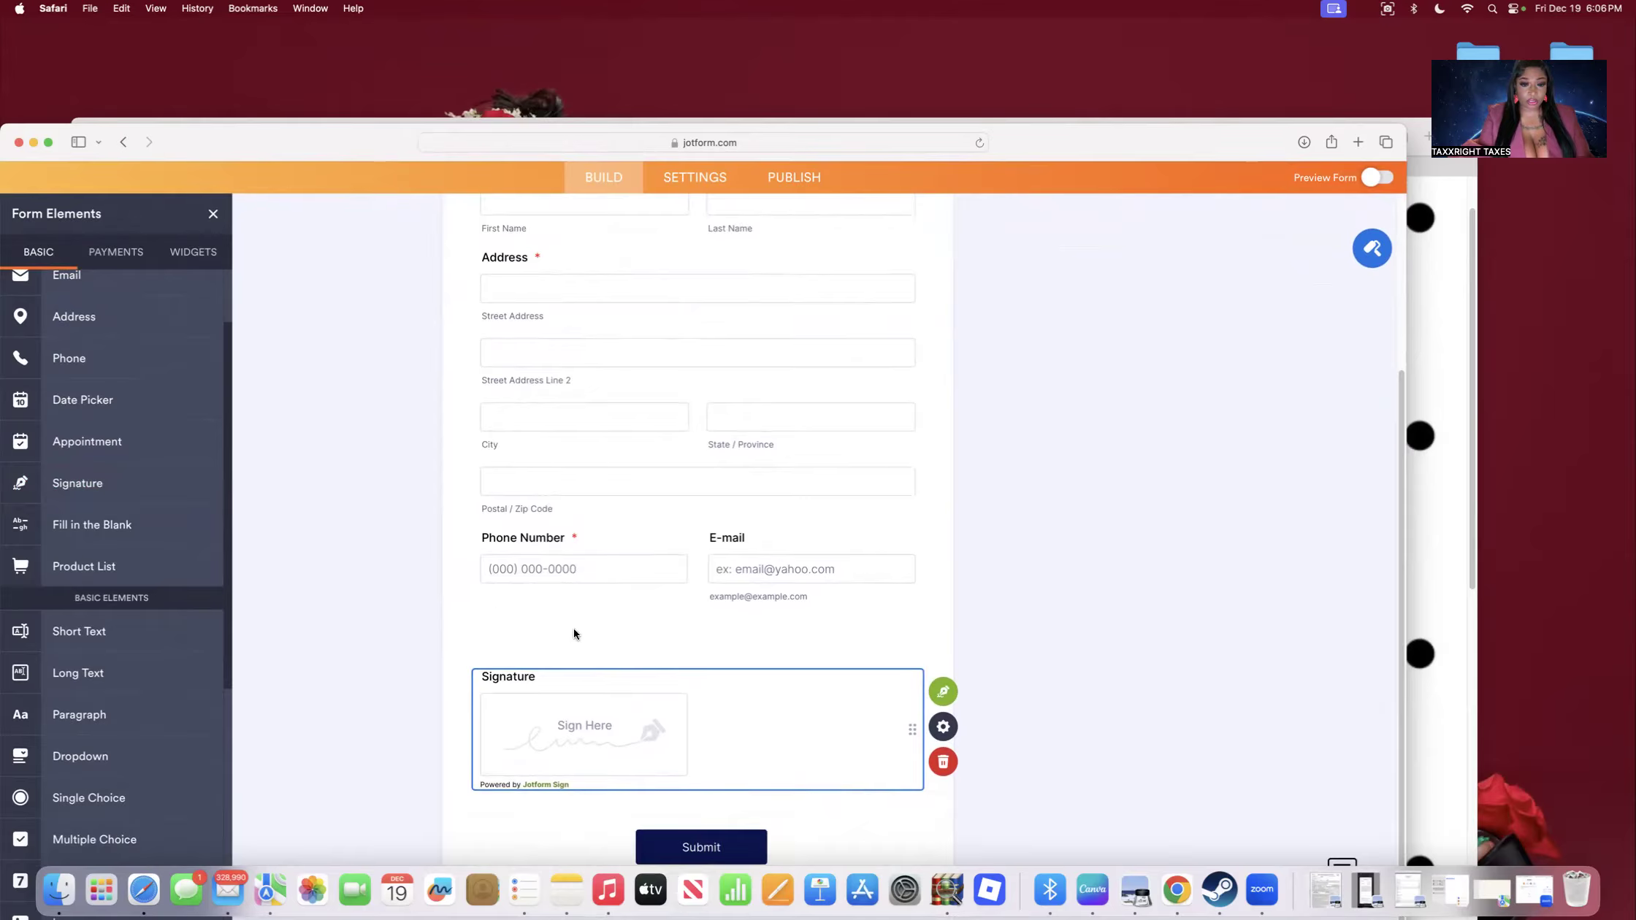
{"action": "mouse_move", "coordinate": [44, 719]}
{"action": "left_mouse_down"}
{"action": "mouse_move", "coordinate": [596, 615]}
{"action": "mouse_move", "coordinate": [532, 646]}
{"action": "mouse_move", "coordinate": [566, 647]}
{"action": "left_mouse_up"}
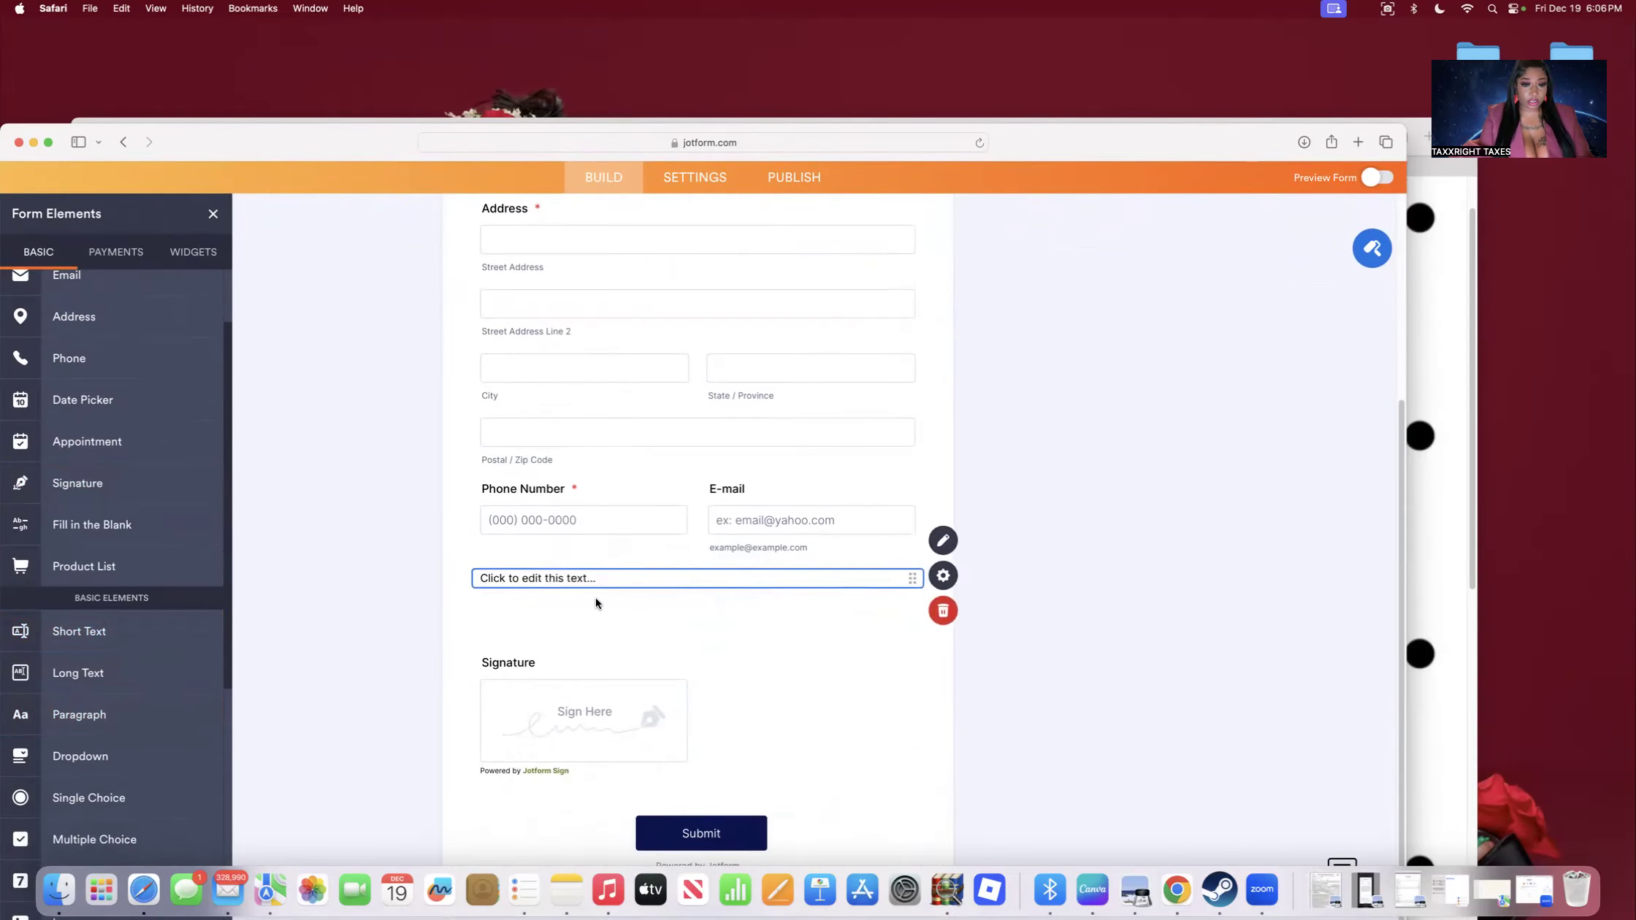
{"action": "left_click", "coordinate": [613, 581]}
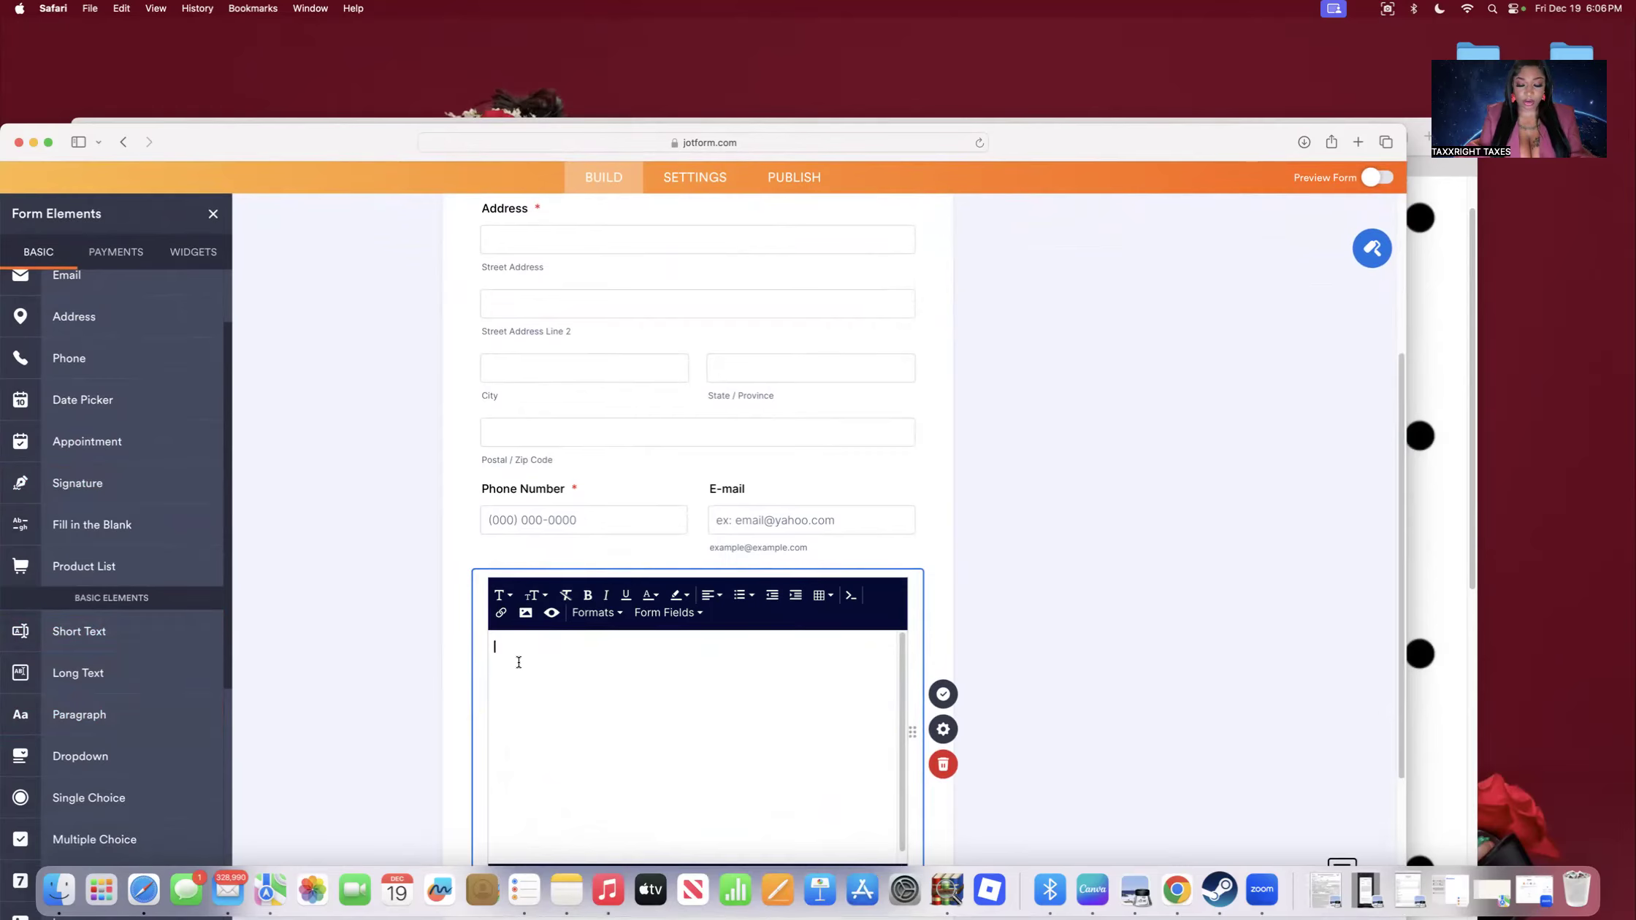
{"action": "type", "text": "Rules and Proce"}
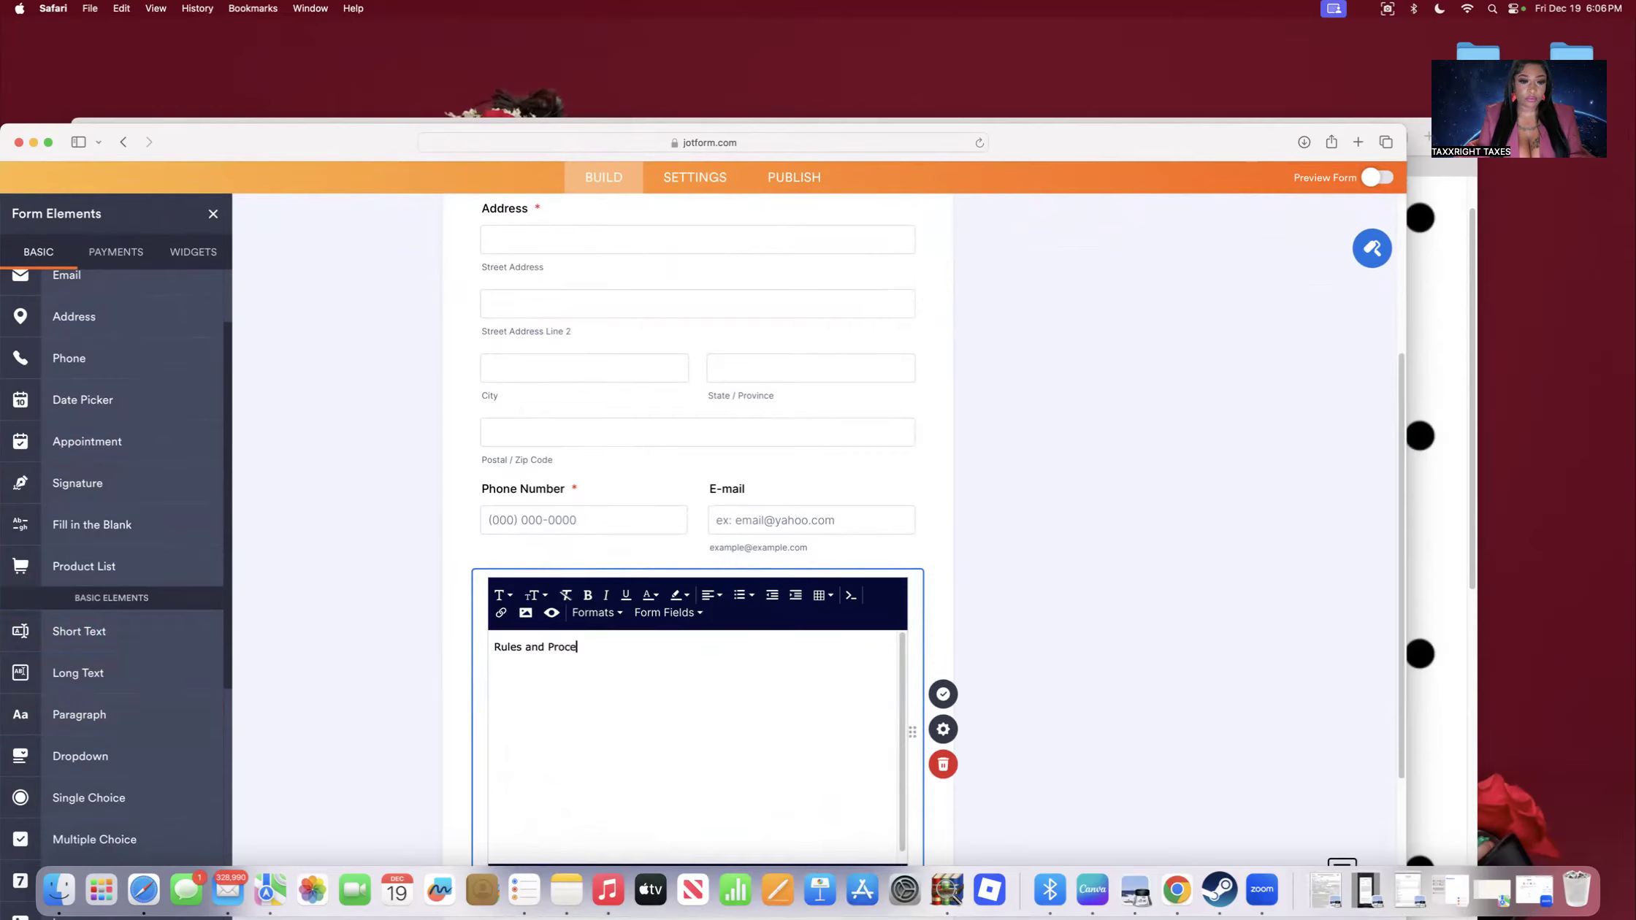
{"action": "type", "text": "dures"}
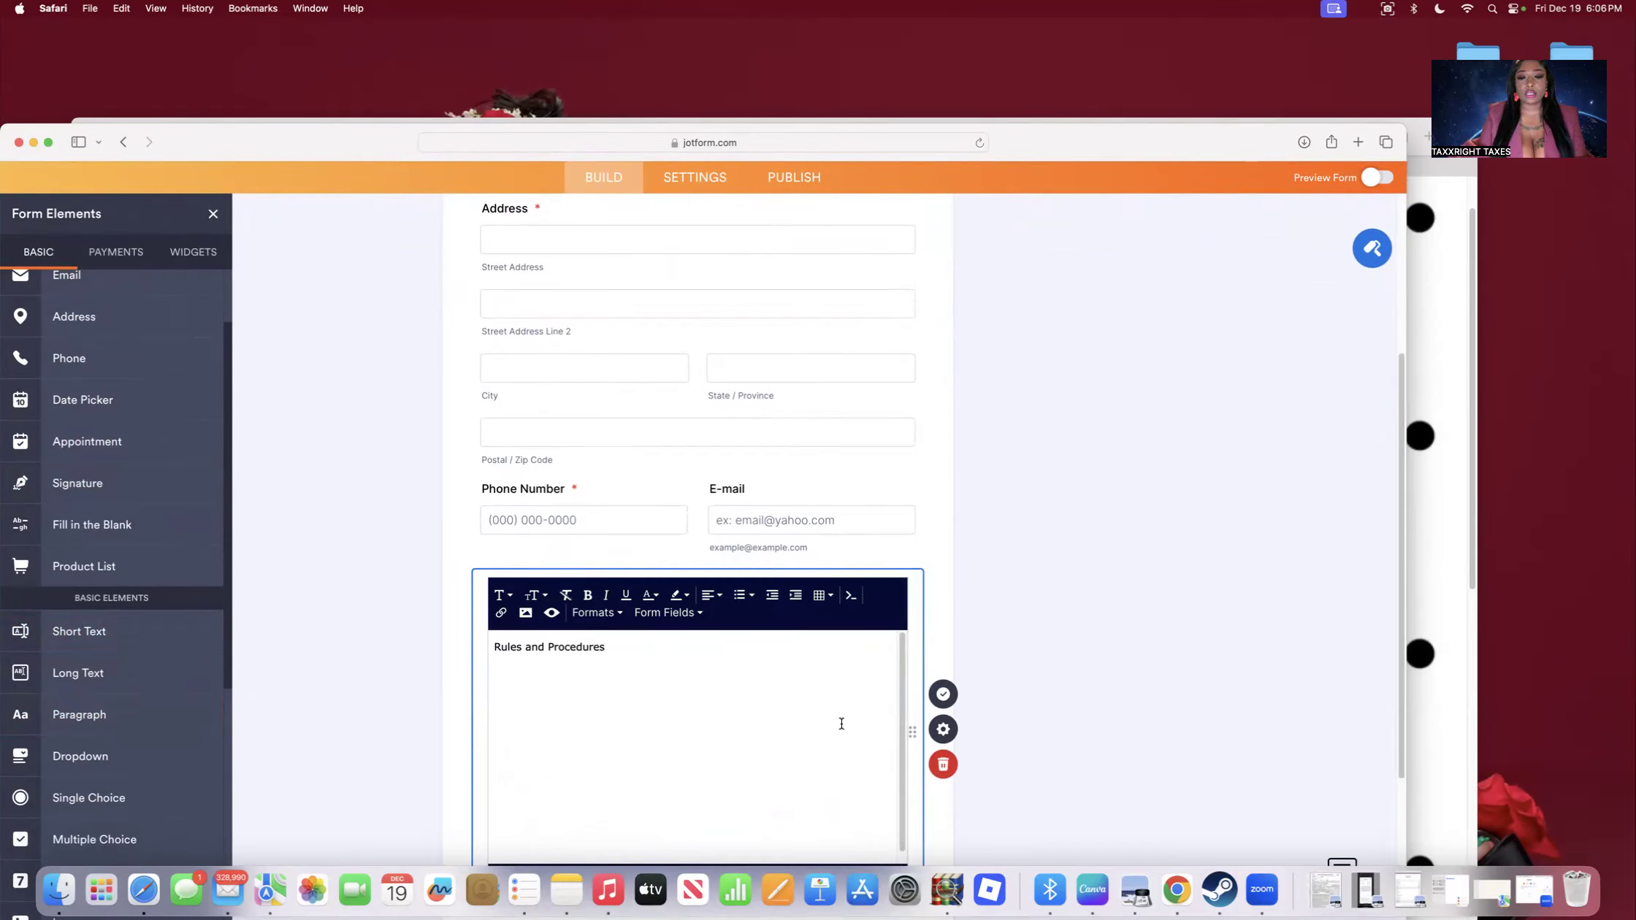
{"action": "left_click", "coordinate": [942, 697]}
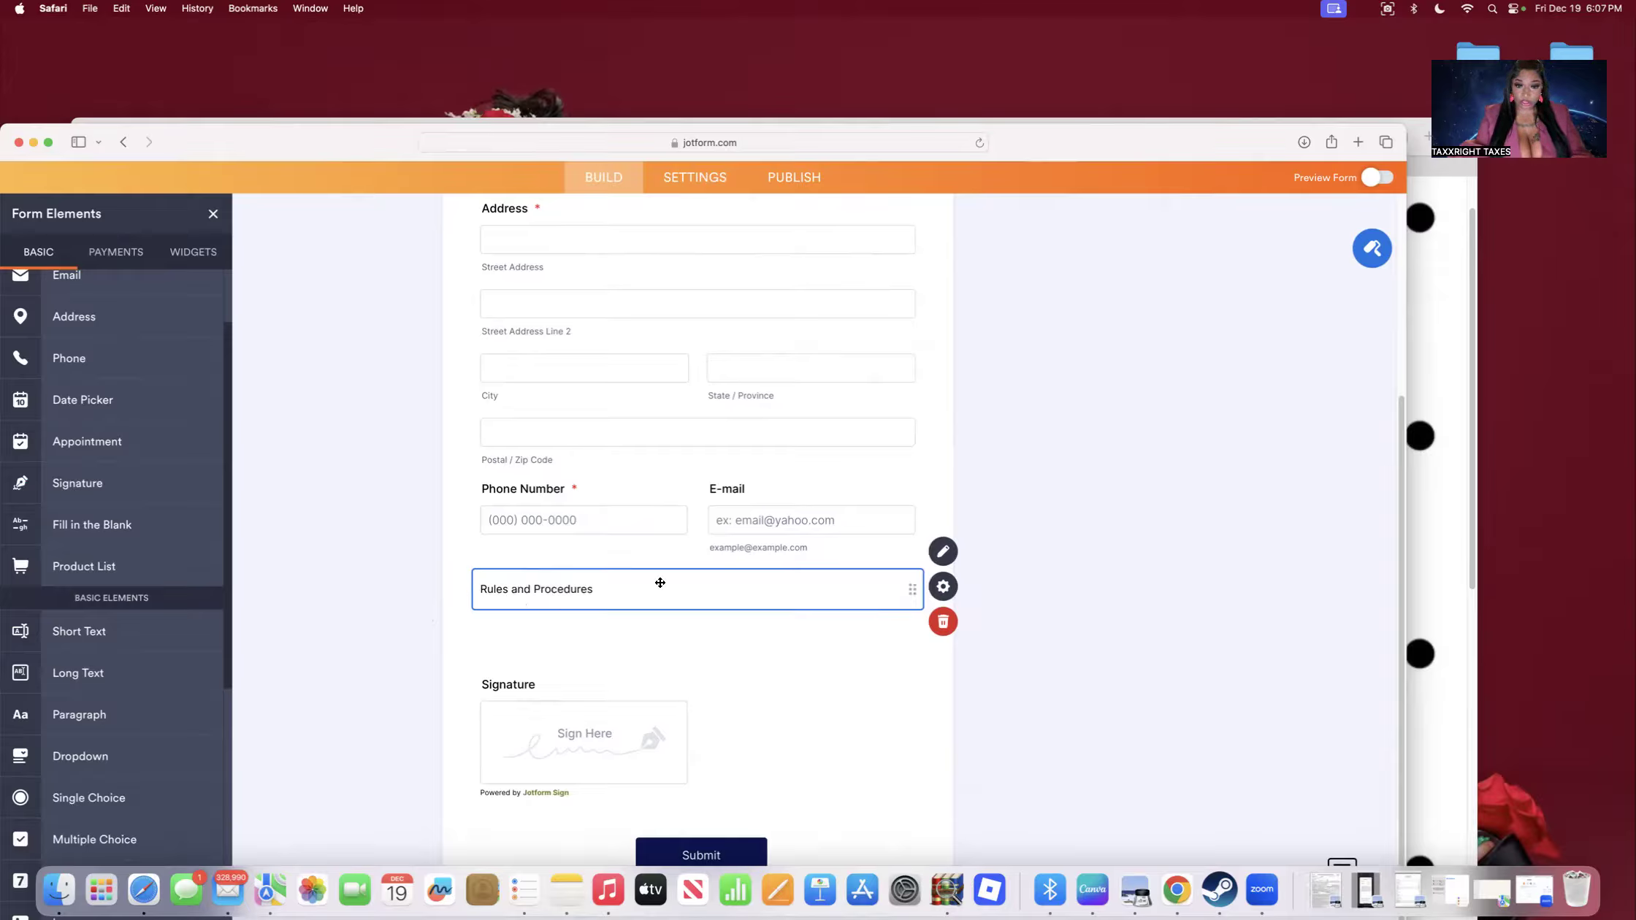
Apply the dark grey colour scheme to the form in the Form Designer.
{"action": "left_click_drag", "start_coordinate": [1397, 633], "coordinate": [1407, 457]}
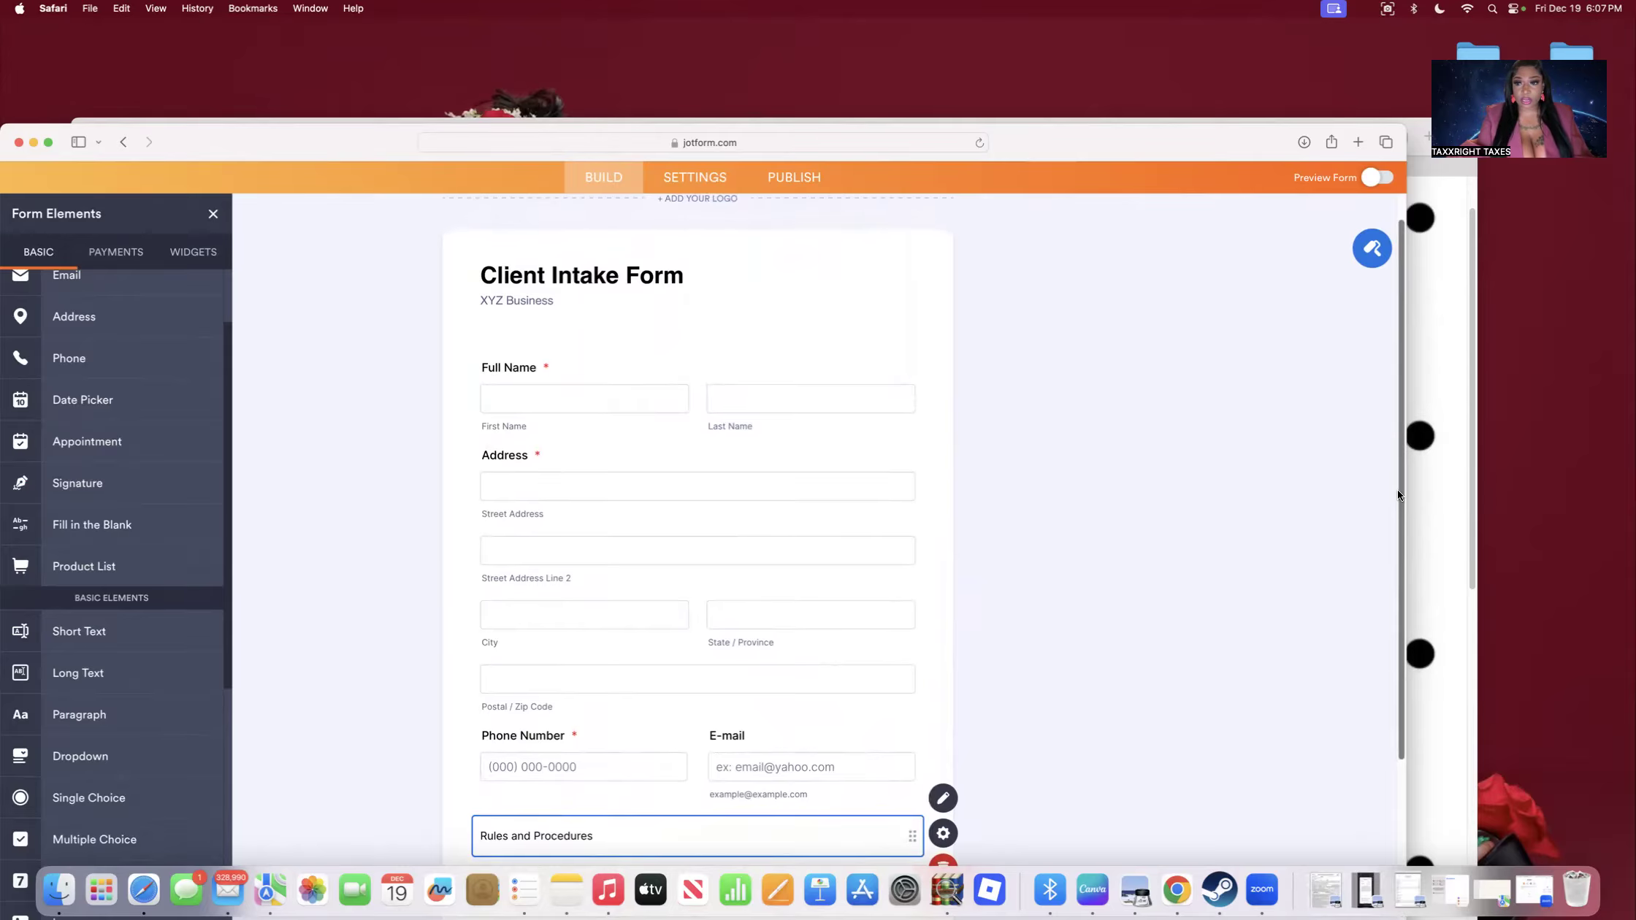
{"action": "scroll", "coordinate": [1388, 460], "scroll_direction": "up", "scroll_amount": 2}
{"action": "scroll", "coordinate": [1386, 461], "scroll_direction": "up", "scroll_amount": 1}
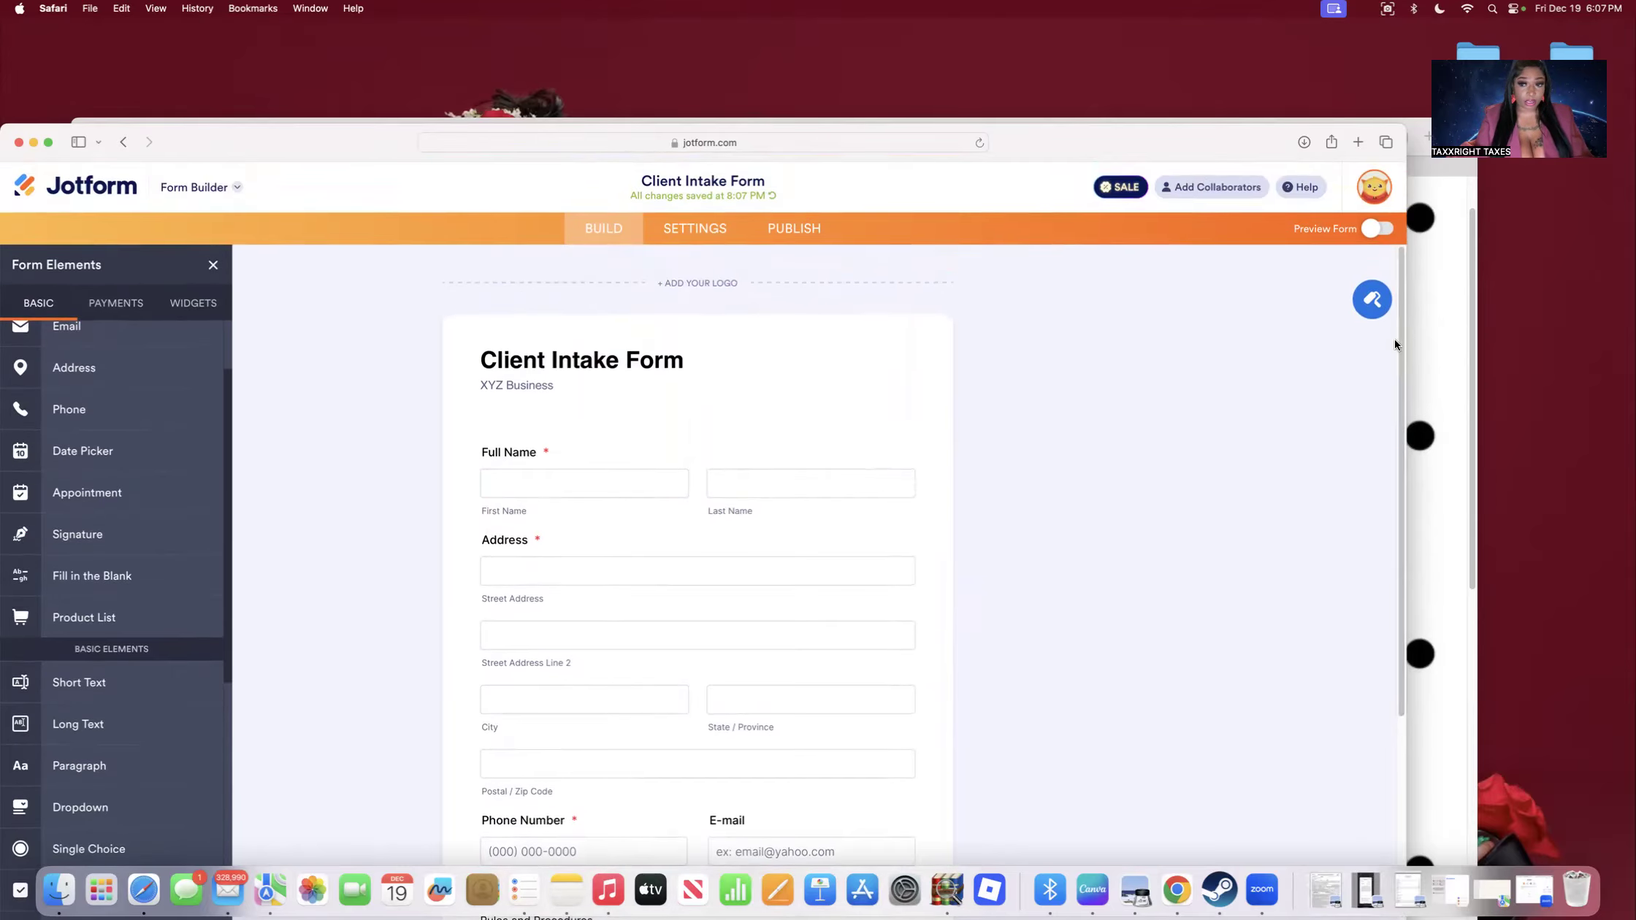
{"action": "left_click", "coordinate": [1371, 299]}
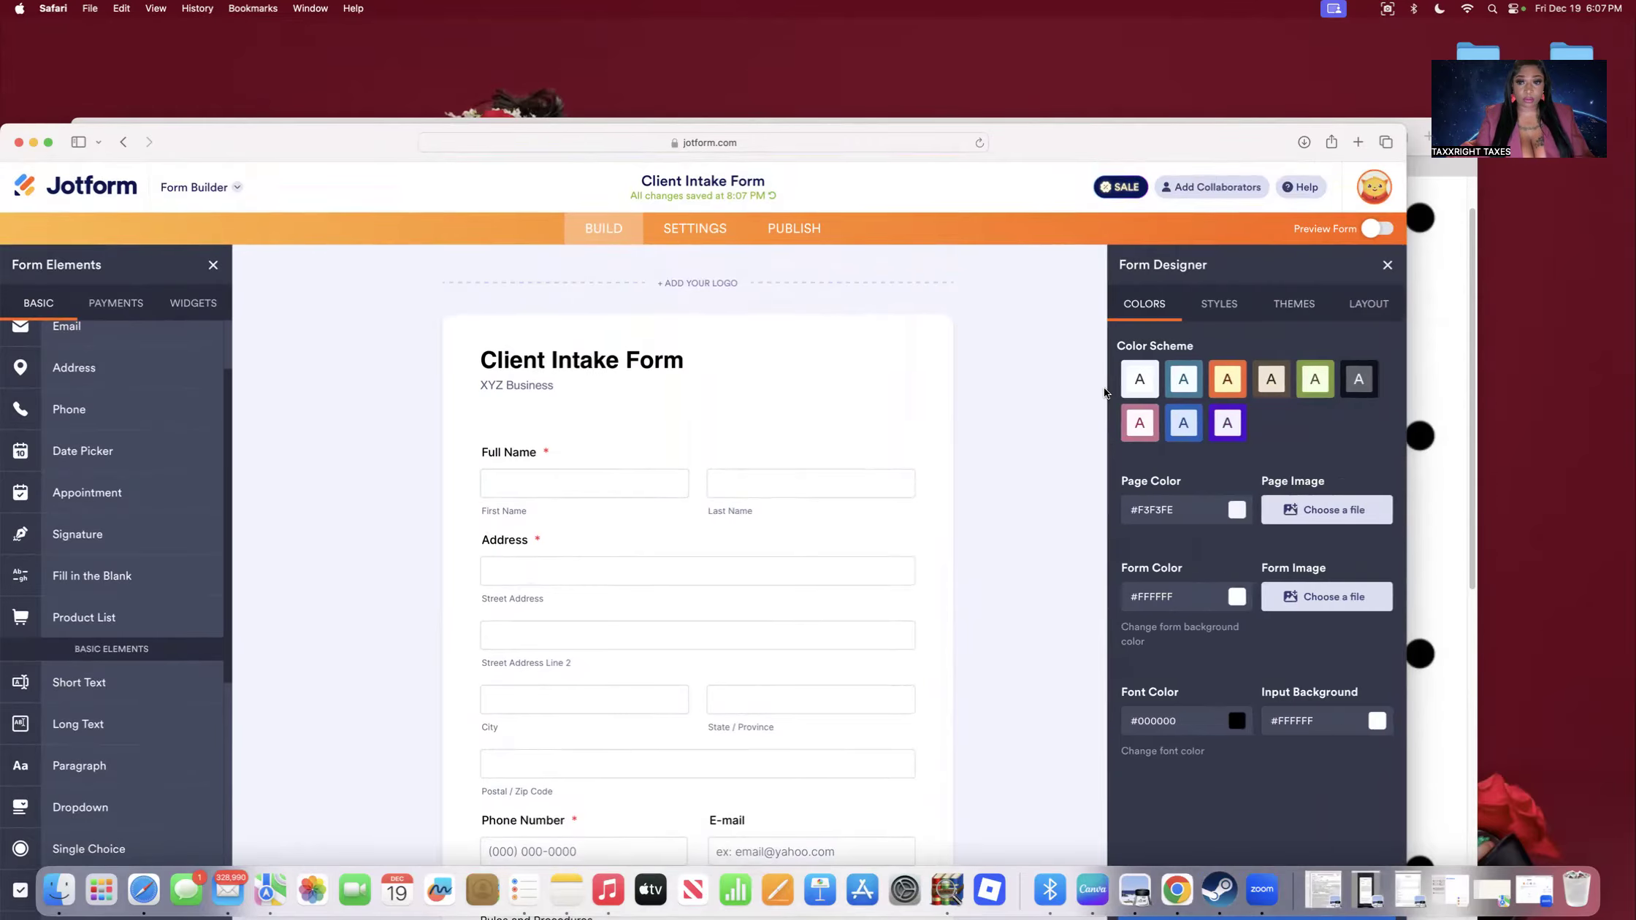
{"action": "left_click", "coordinate": [1038, 339]}
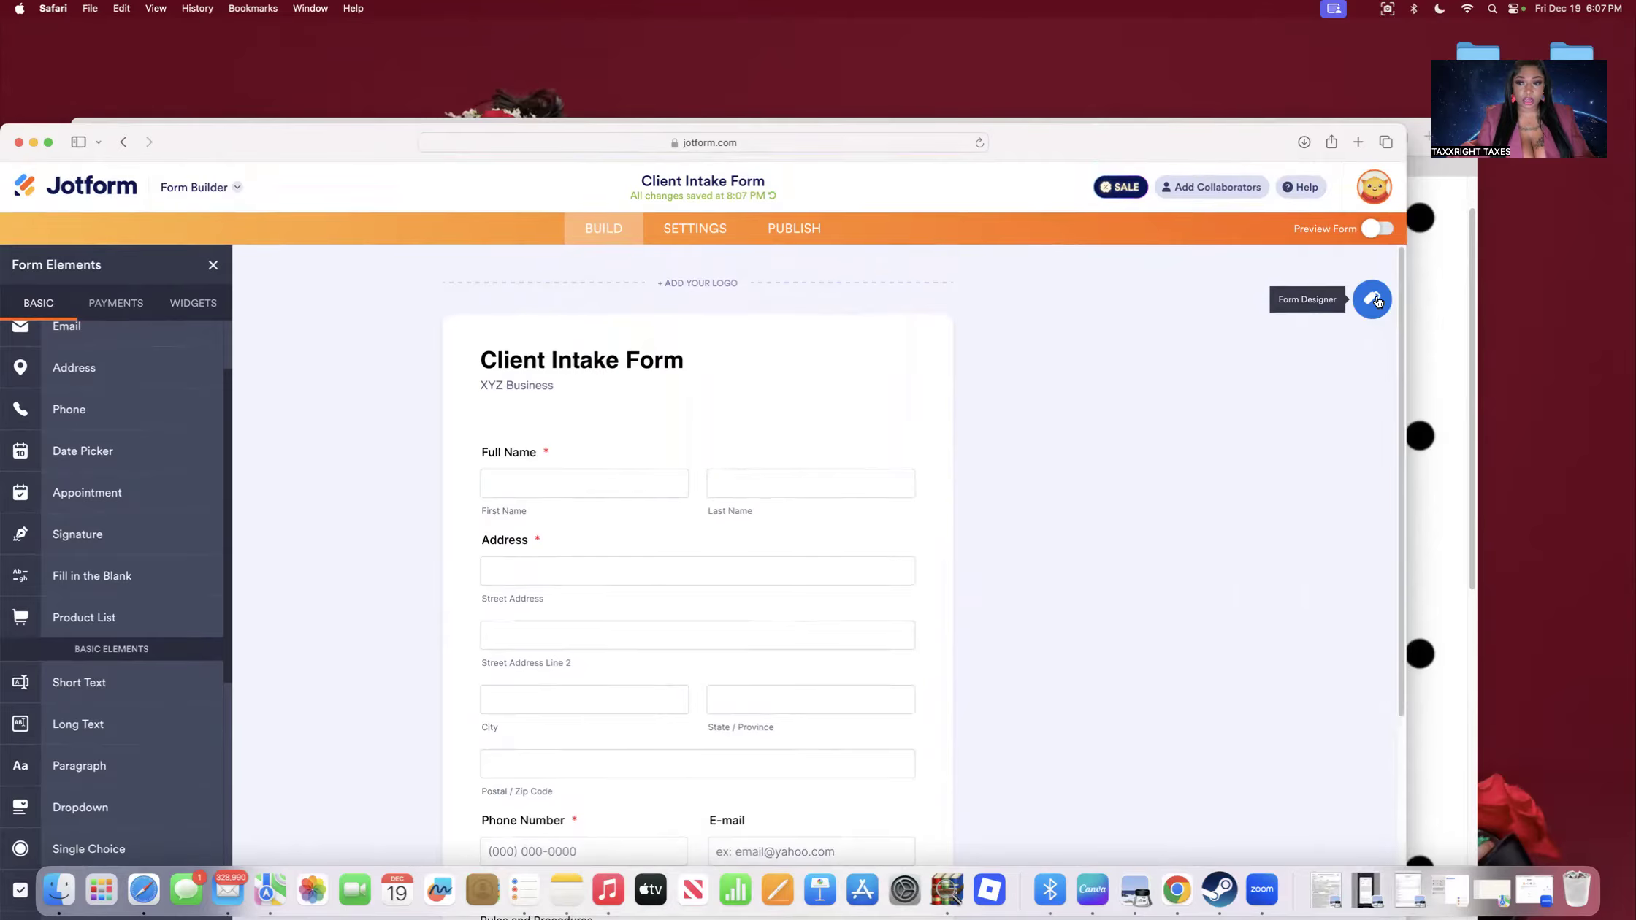
{"action": "left_click", "coordinate": [1373, 299]}
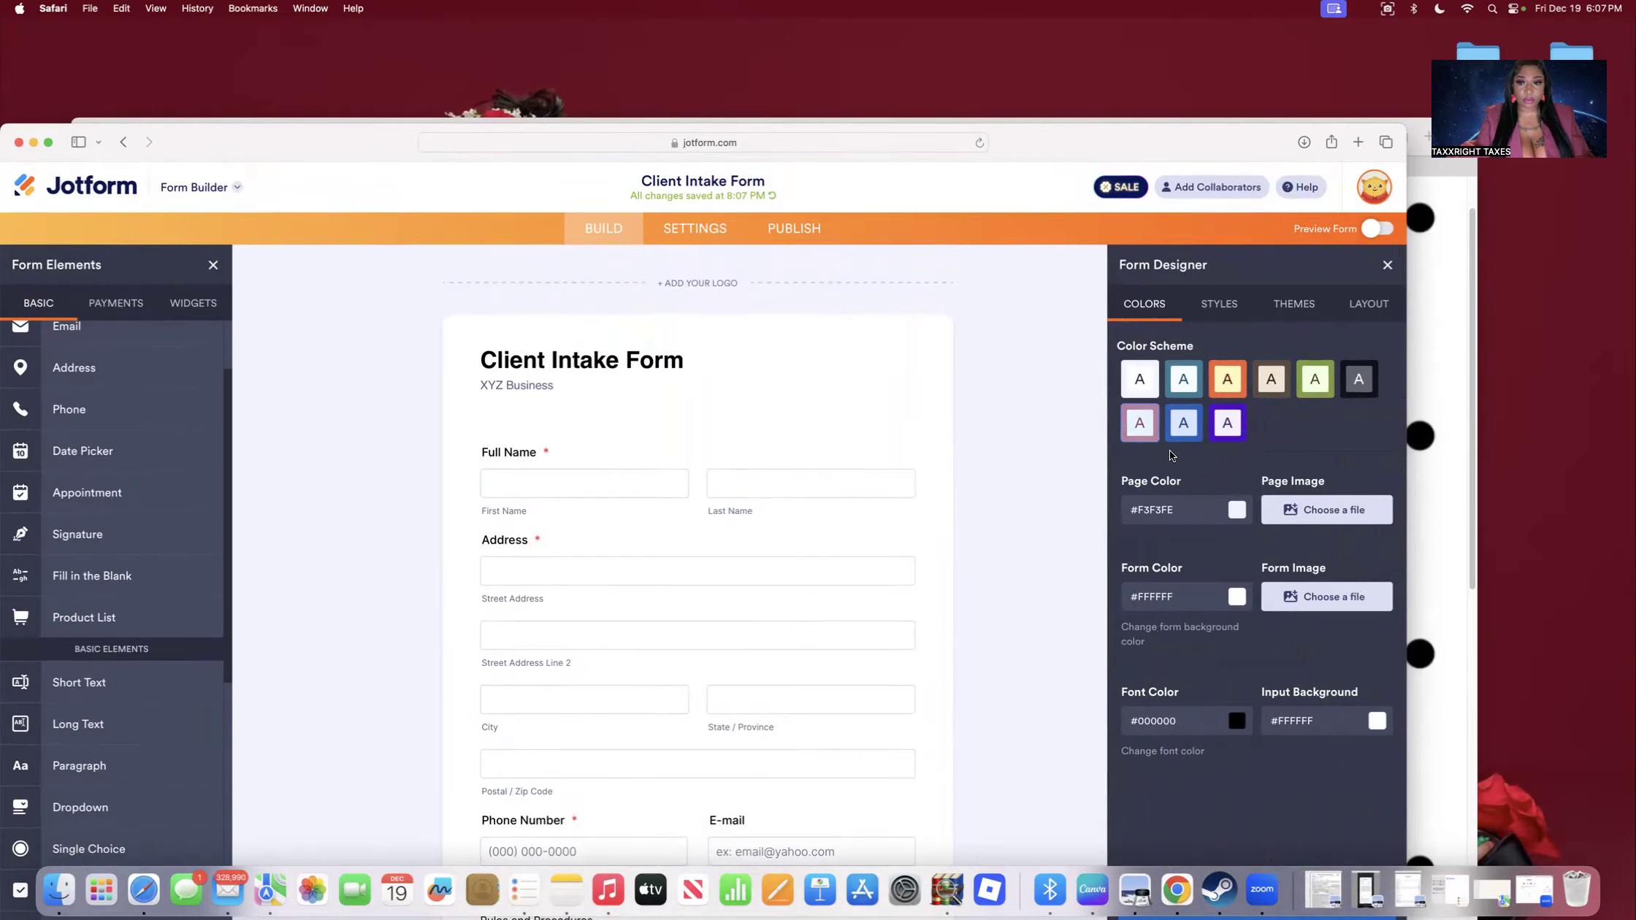
{"action": "left_click", "coordinate": [1359, 378]}
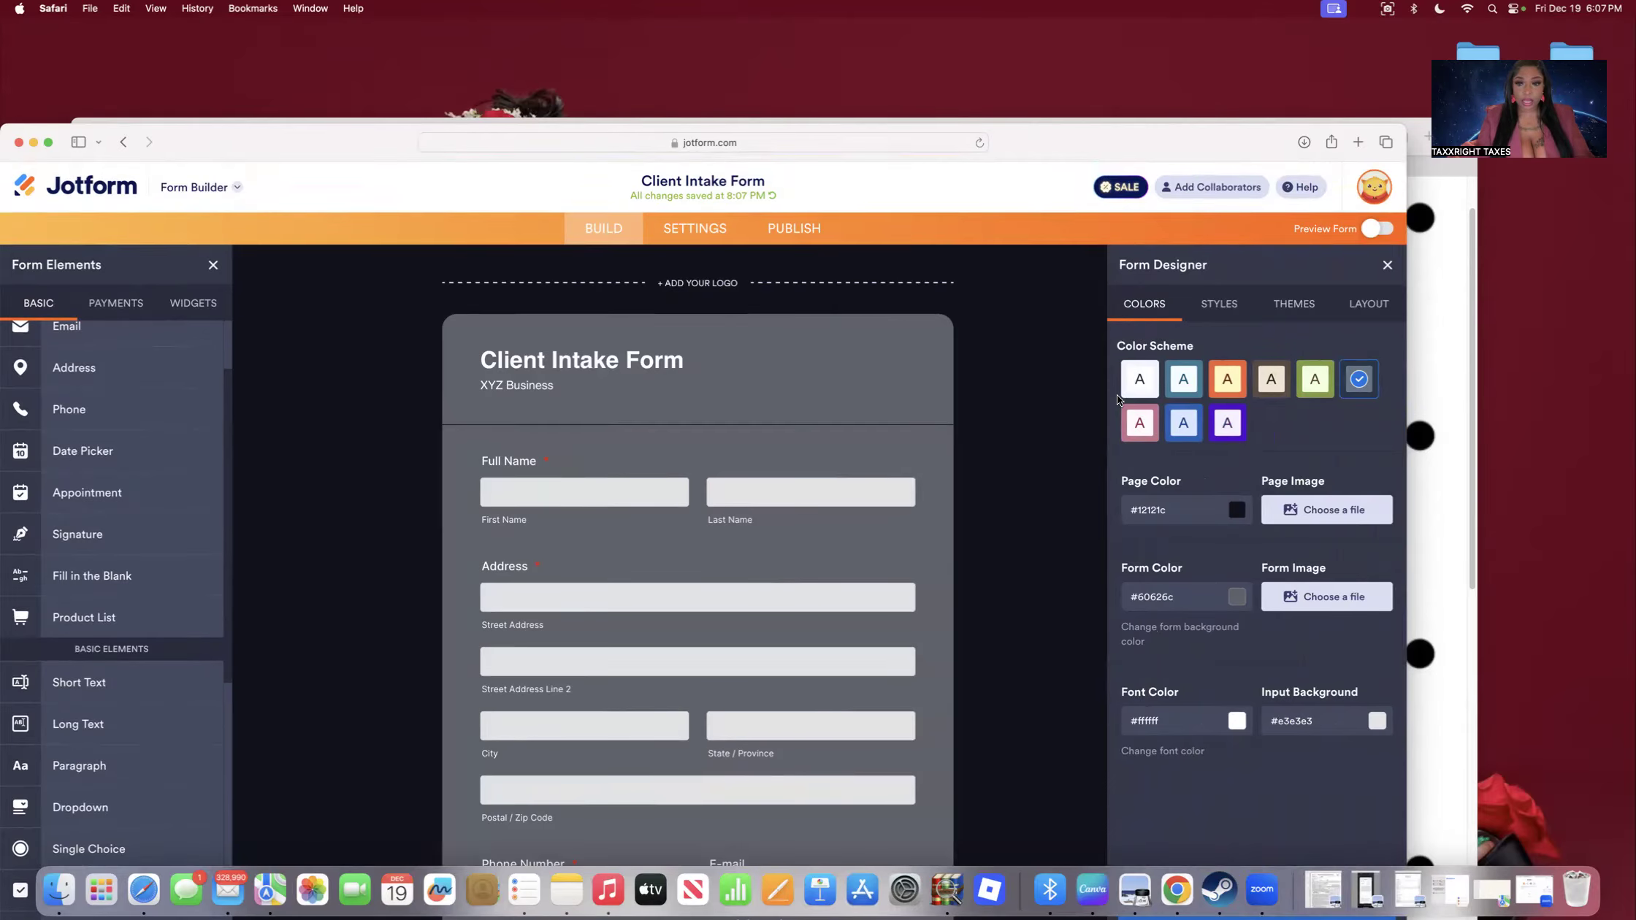
Set the form's font color to red #ee0707.
{"action": "left_click", "coordinate": [1190, 728]}
{"action": "left_click", "coordinate": [1234, 727]}
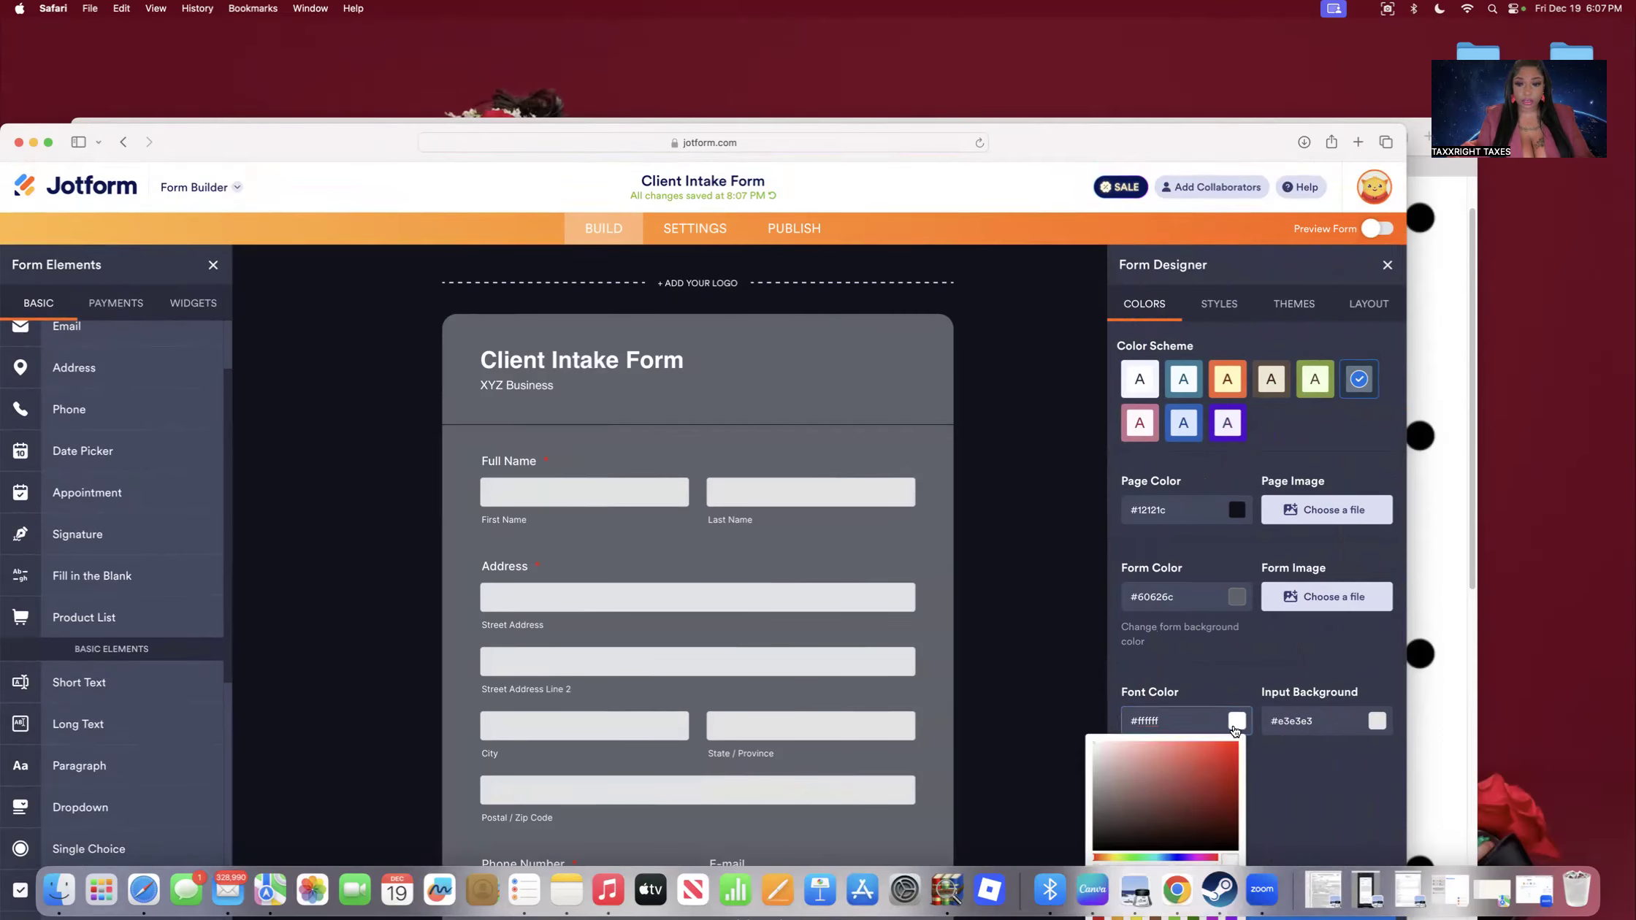
{"action": "left_click", "coordinate": [1231, 750]}
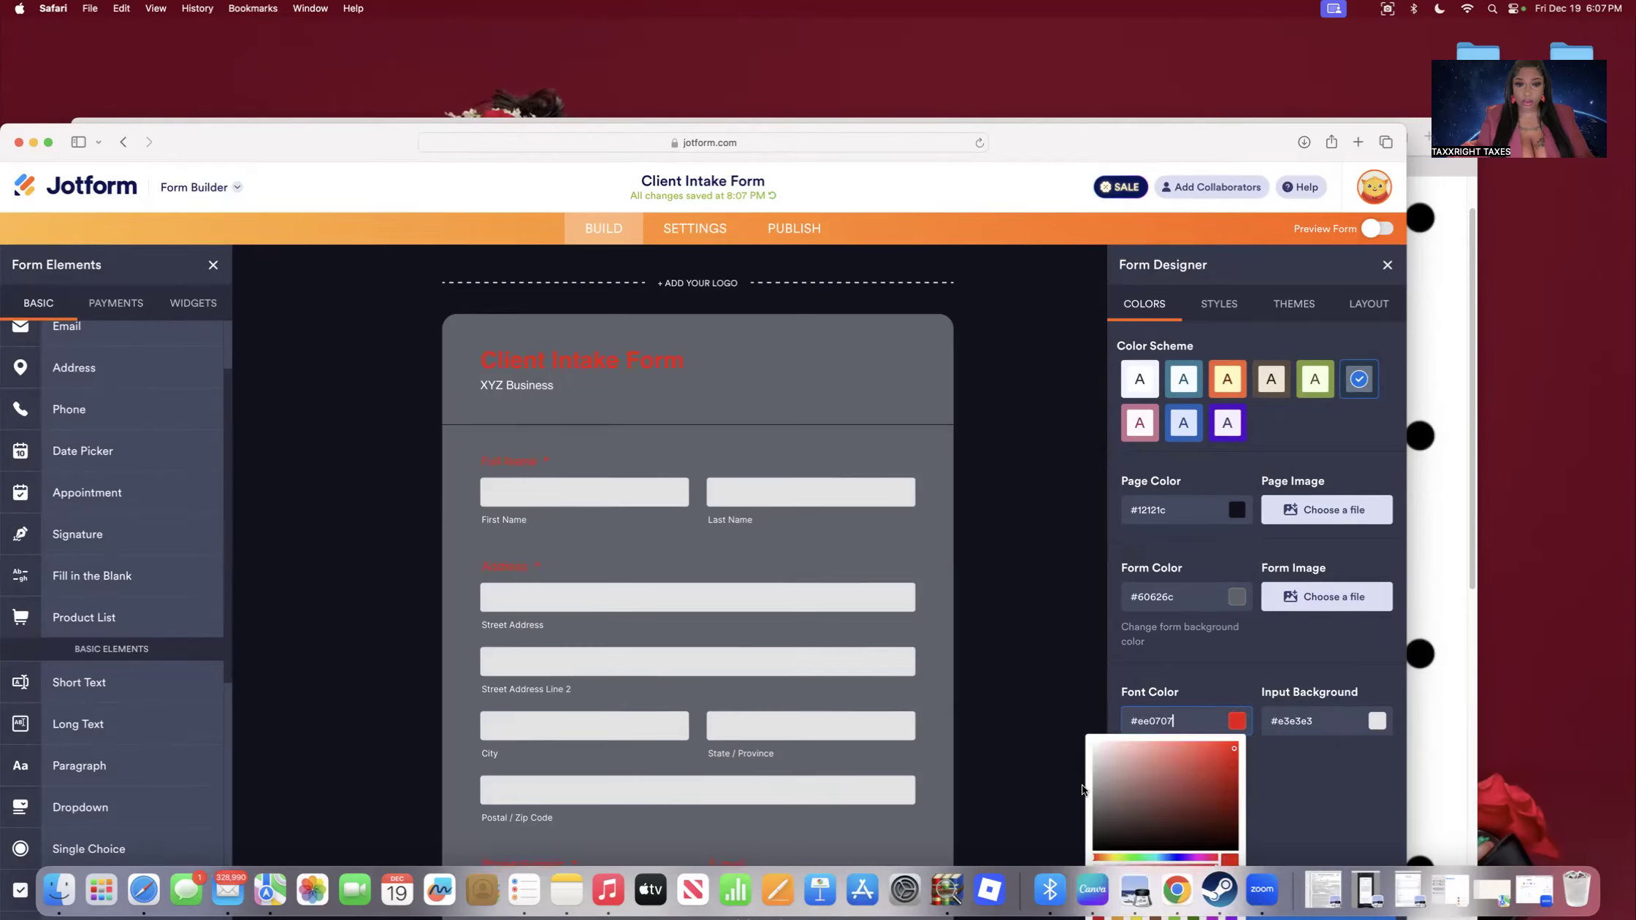
{"action": "left_click", "coordinate": [1036, 514]}
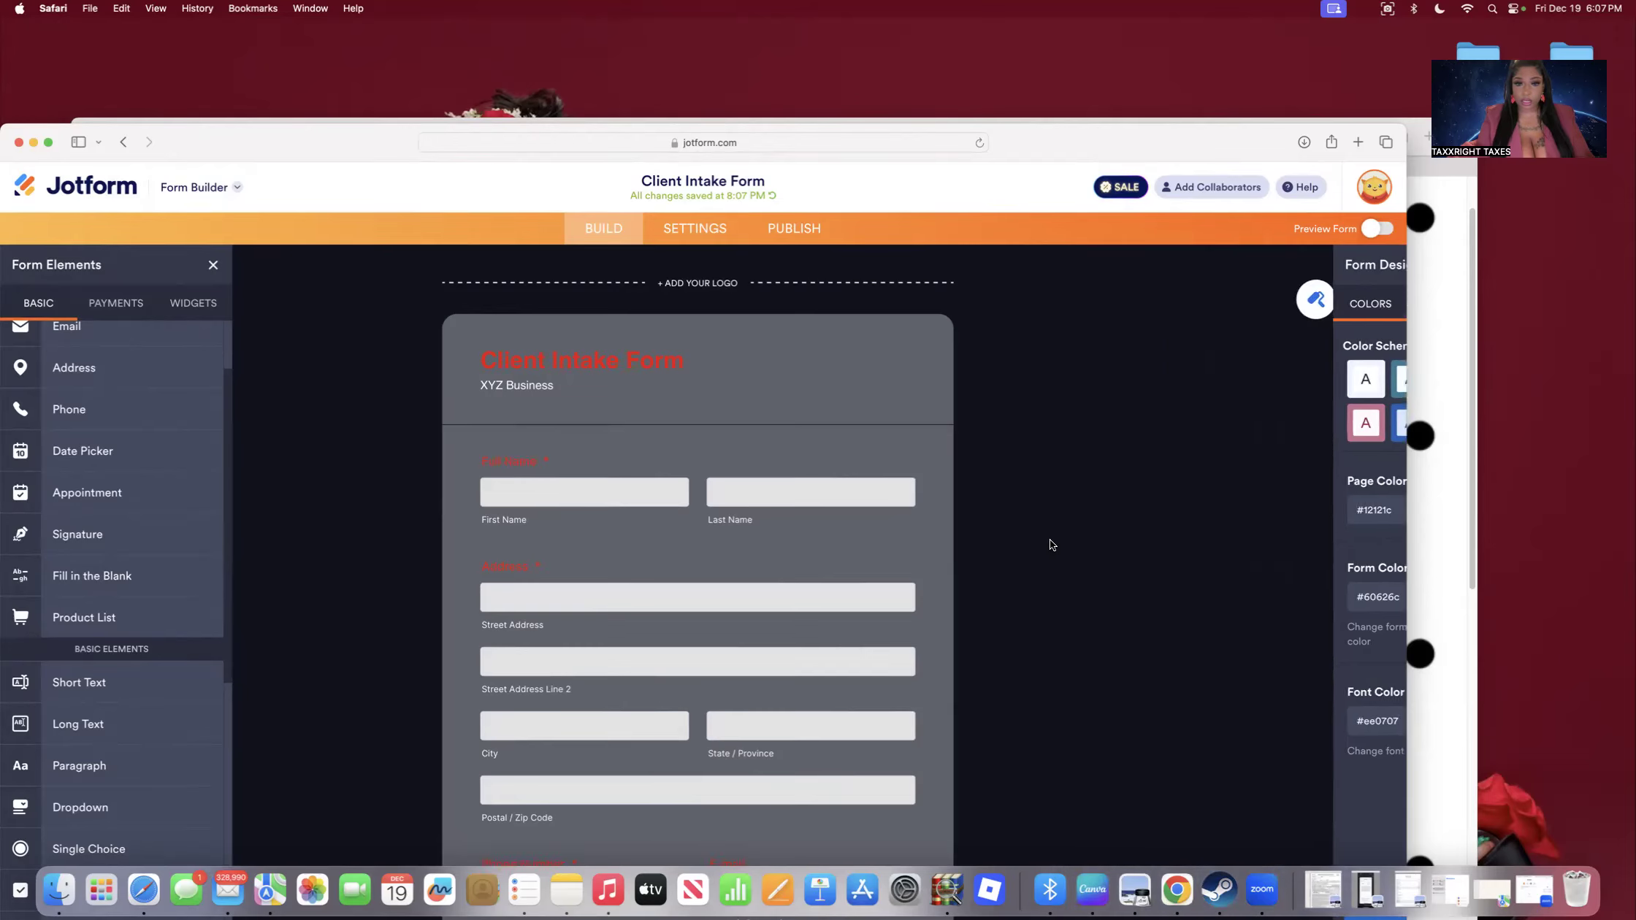
Add the white TaxxRIGHT logo above the form from the previously uploaded images.
{"action": "left_click", "coordinate": [706, 286]}
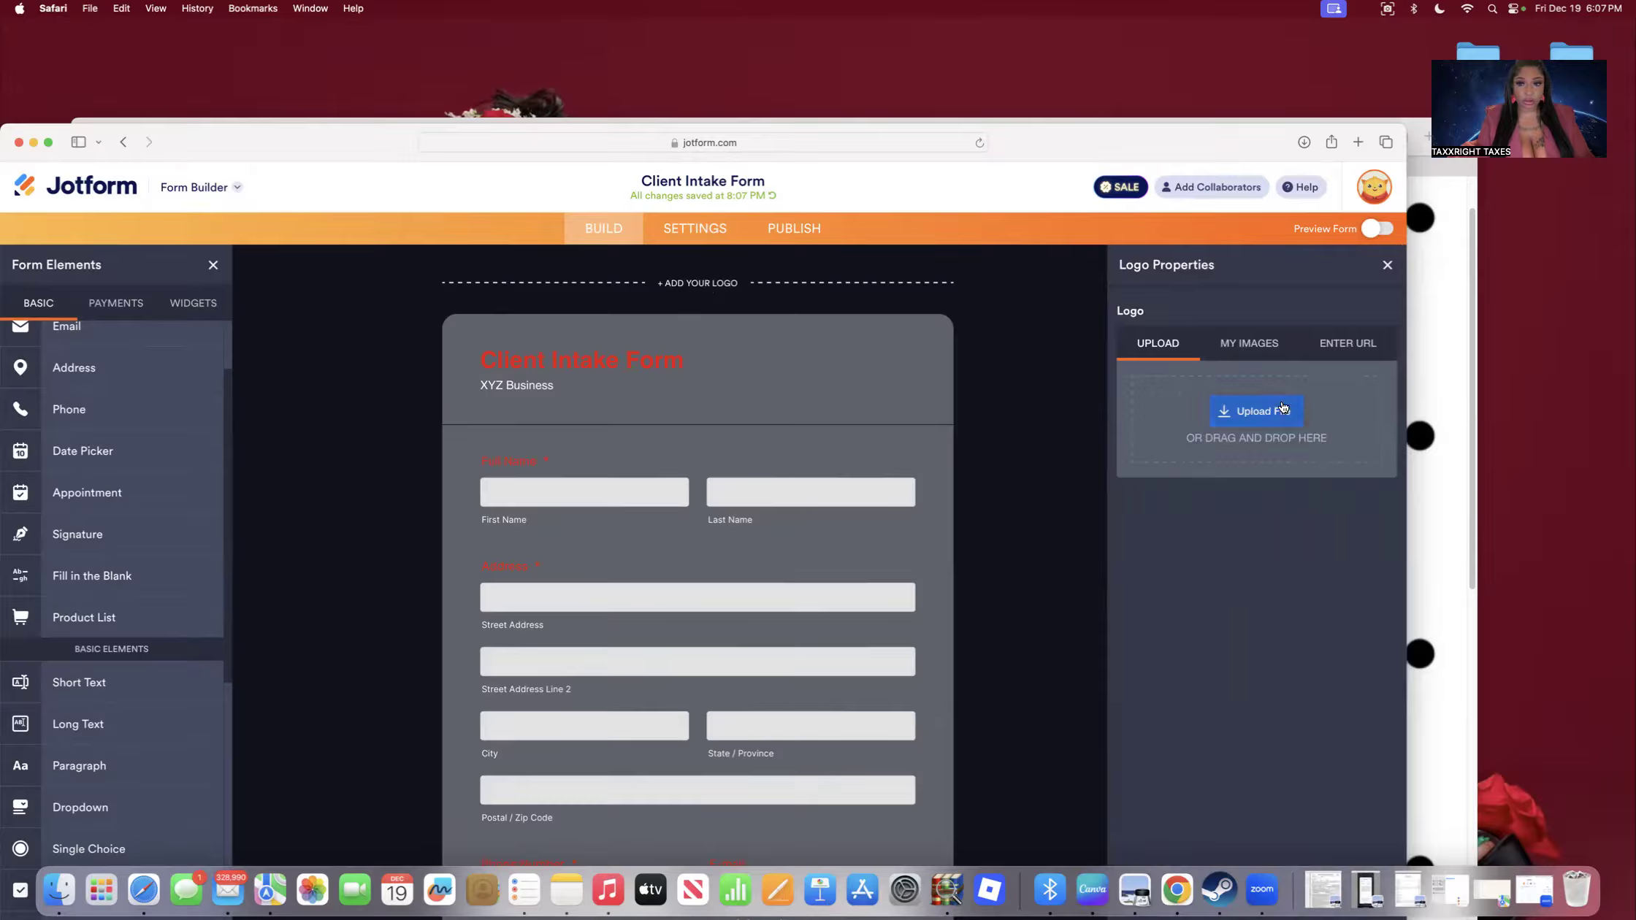
{"action": "left_click", "coordinate": [1275, 412]}
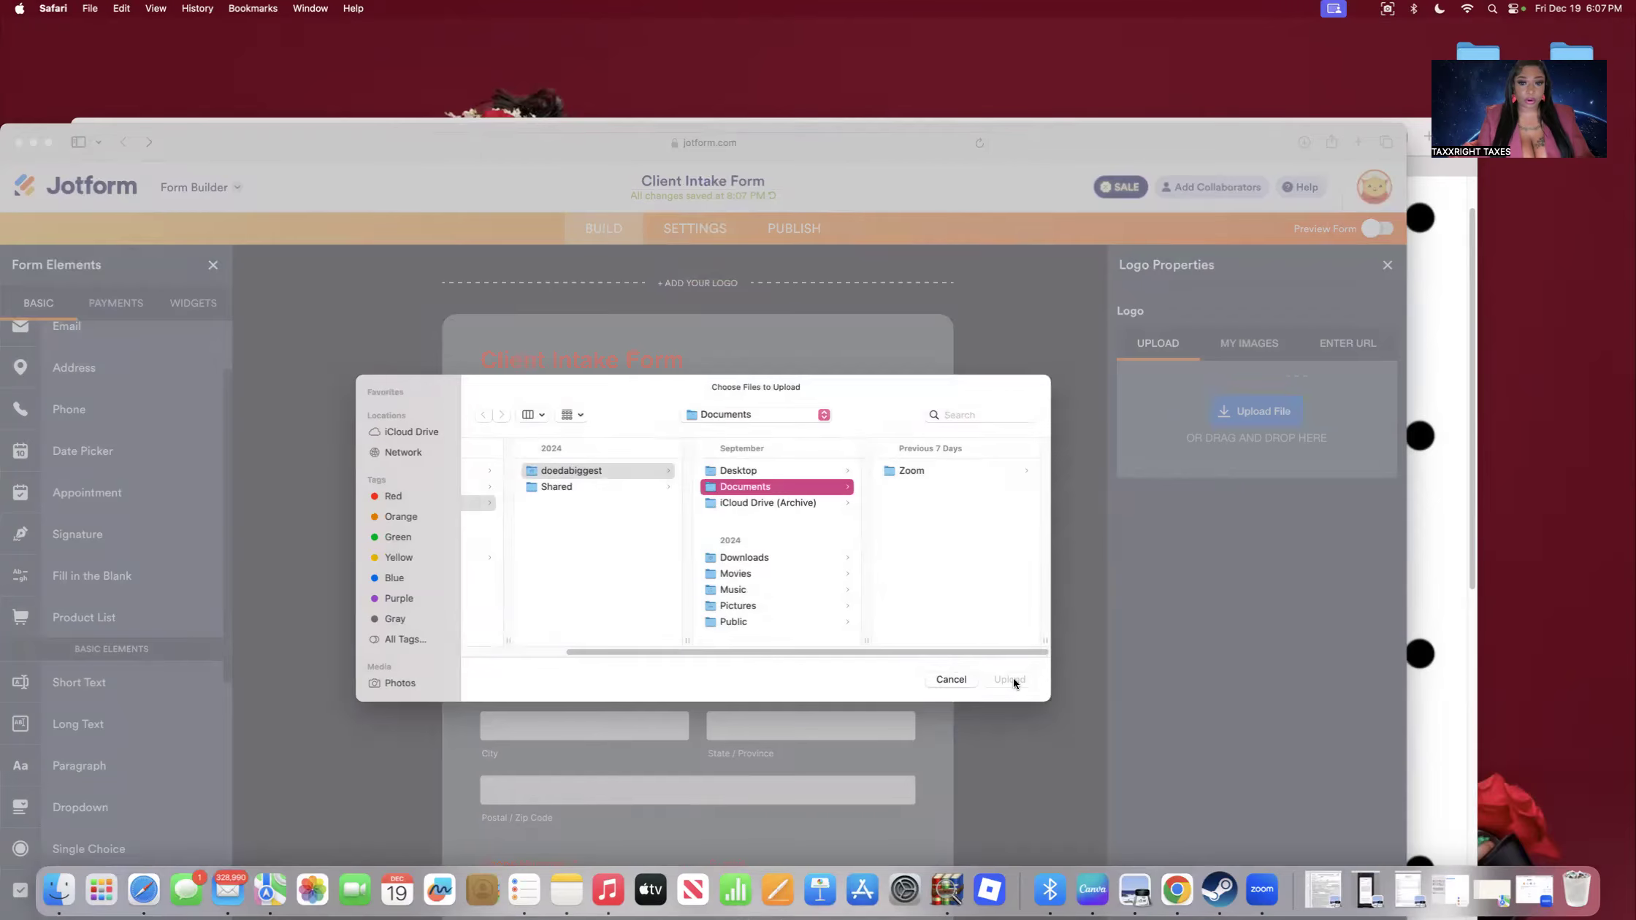
{"action": "left_click", "coordinate": [951, 679]}
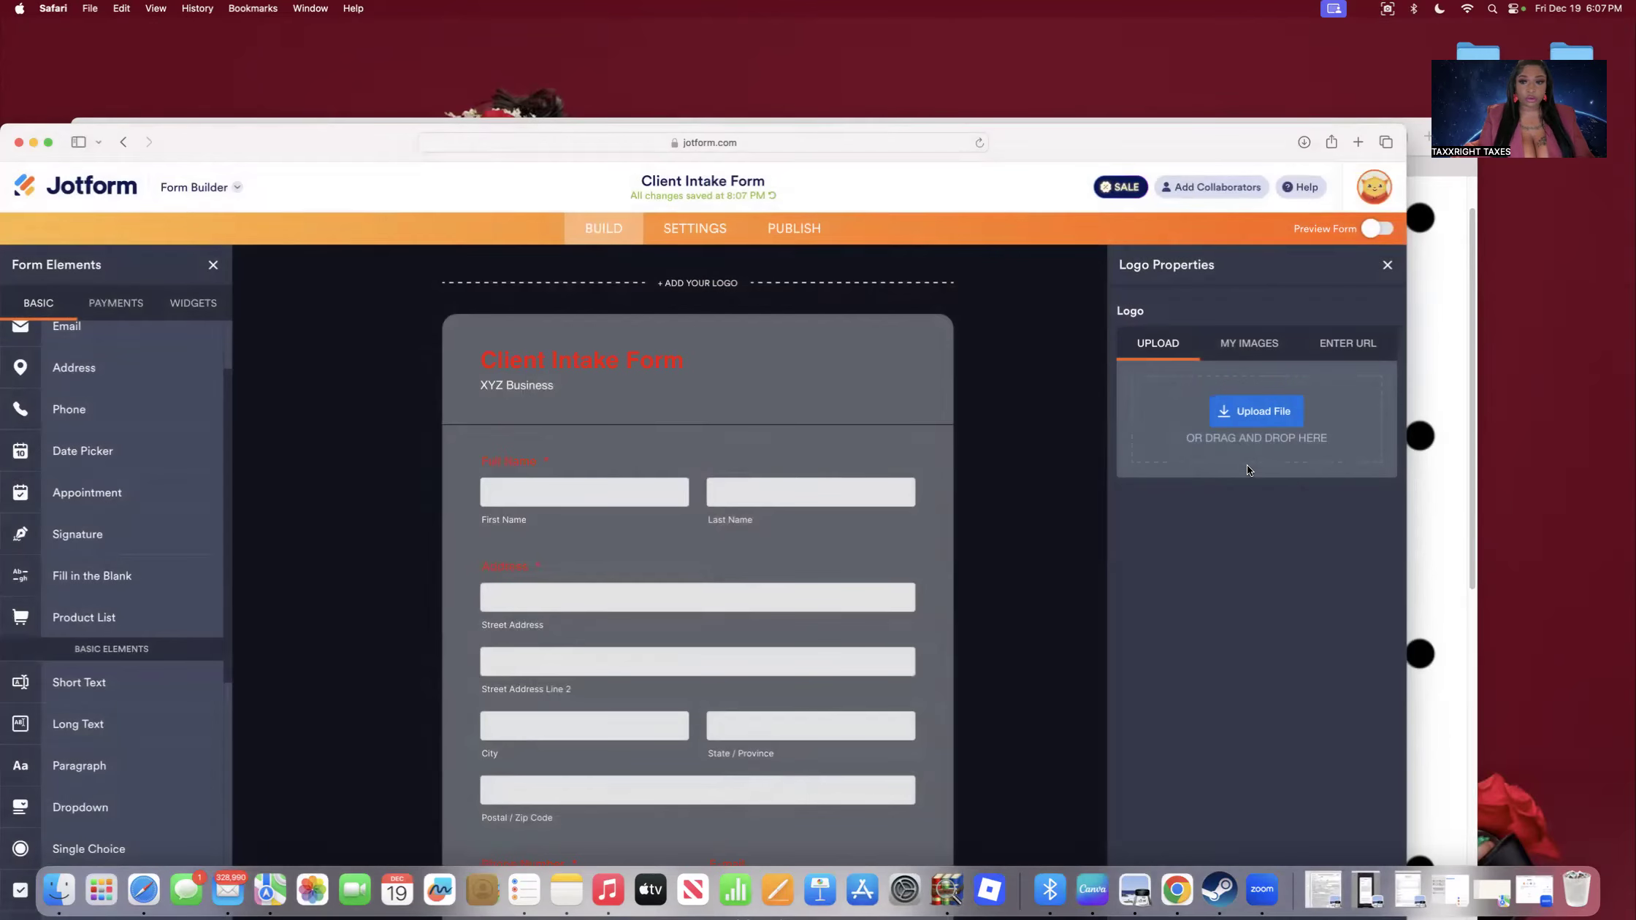
{"action": "left_click", "coordinate": [1234, 340]}
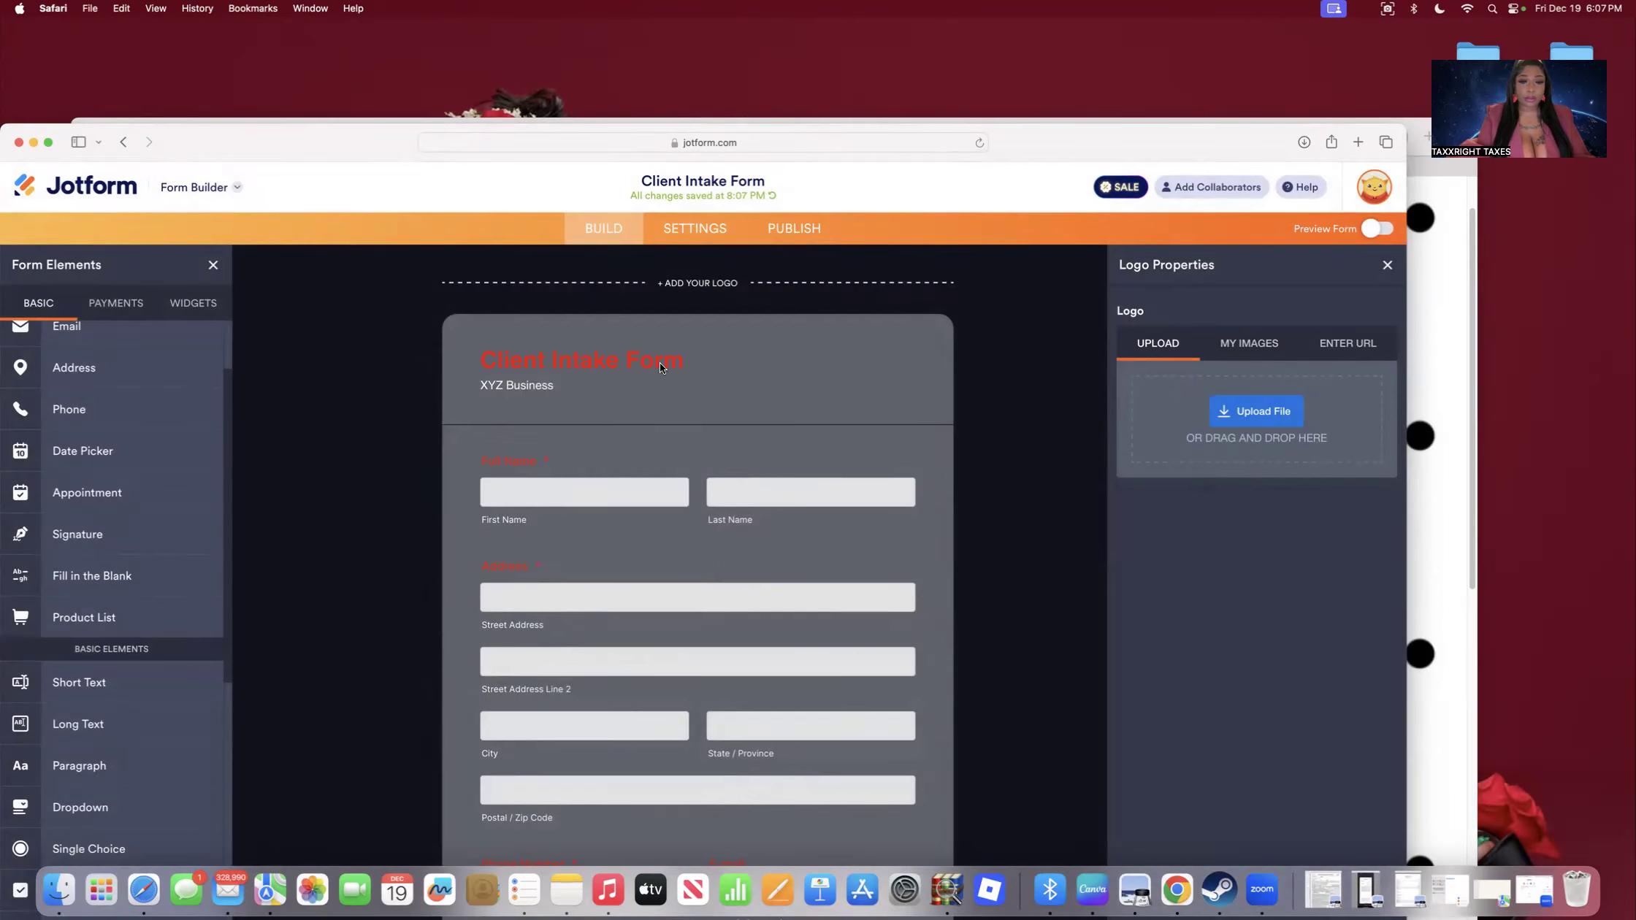
{"action": "left_click", "coordinate": [1249, 344]}
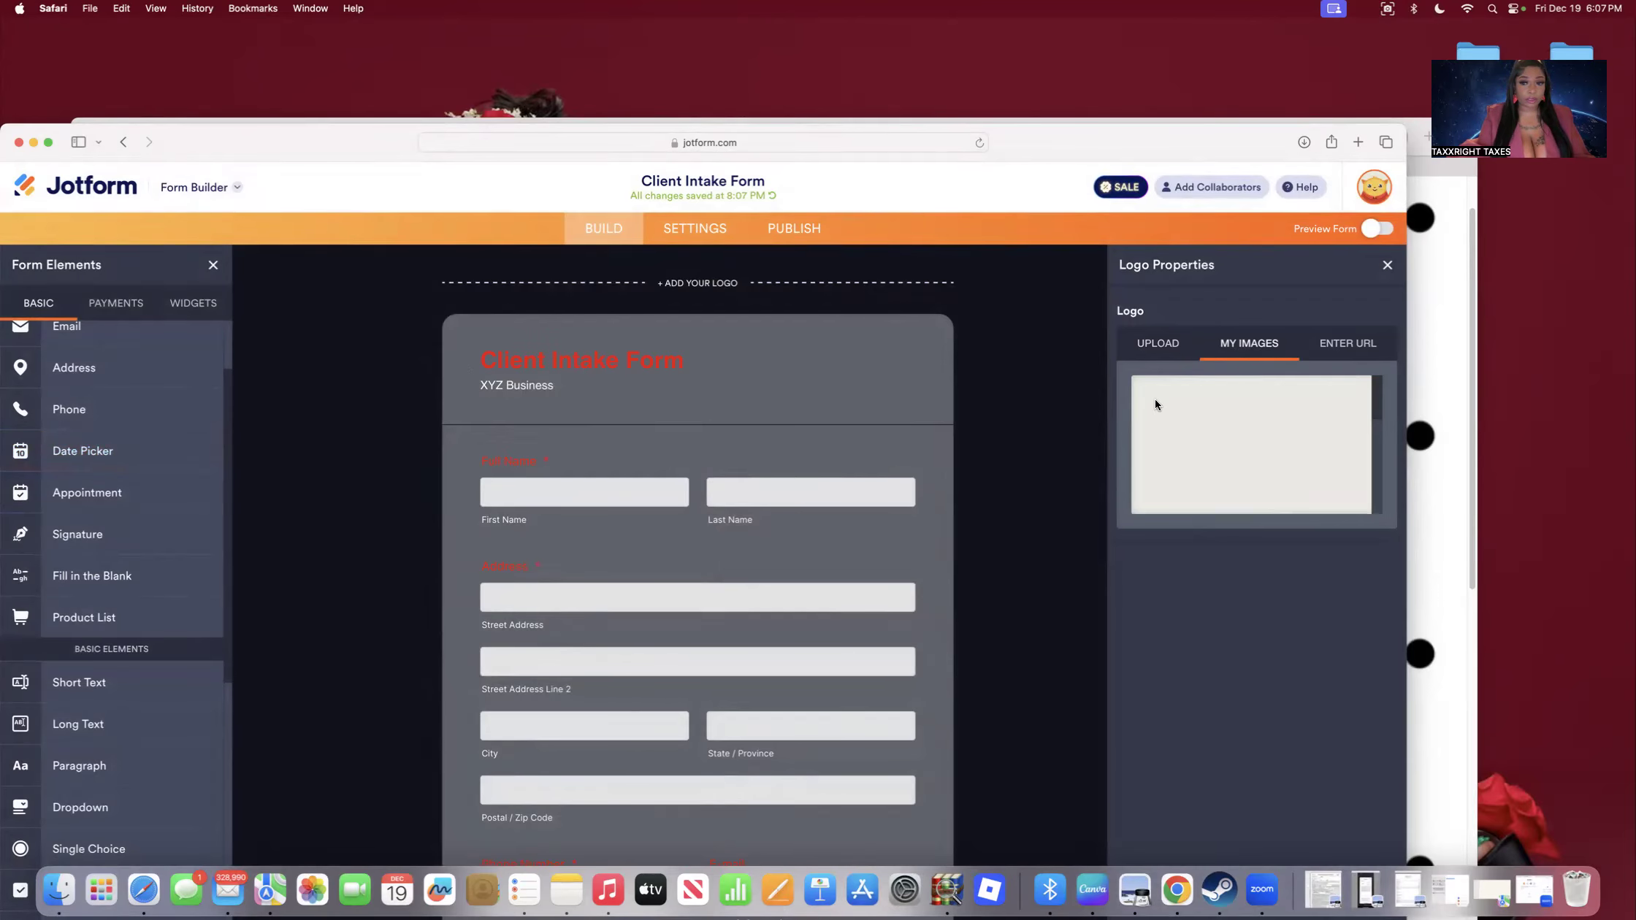
{"action": "left_click", "coordinate": [1283, 470]}
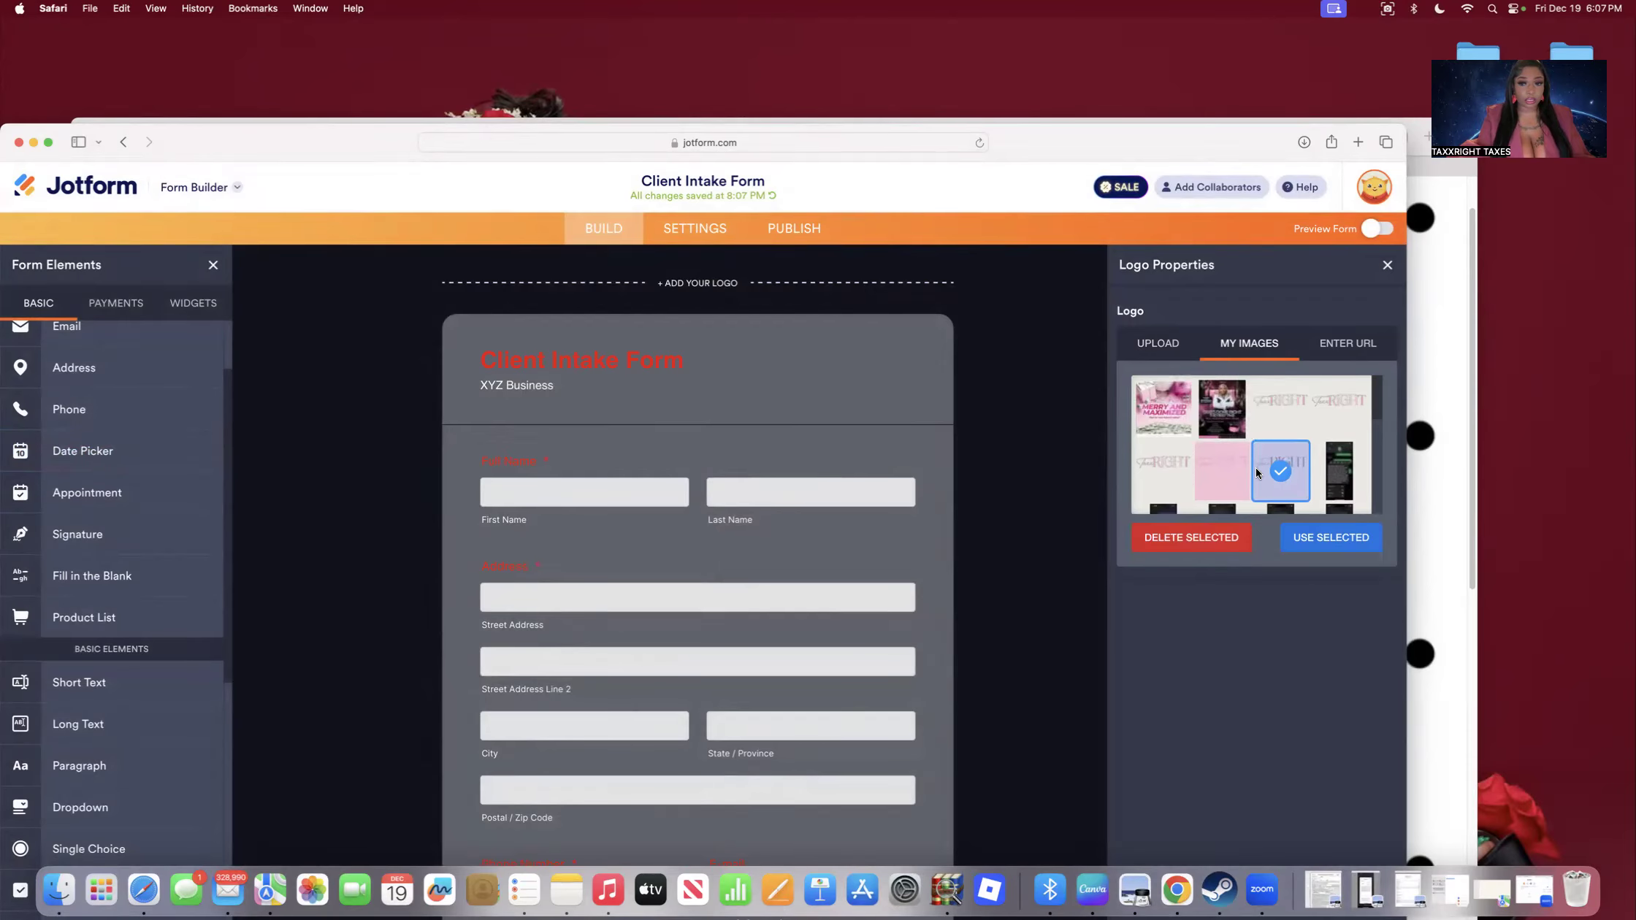
{"action": "left_click", "coordinate": [1224, 469]}
{"action": "left_click", "coordinate": [1309, 541]}
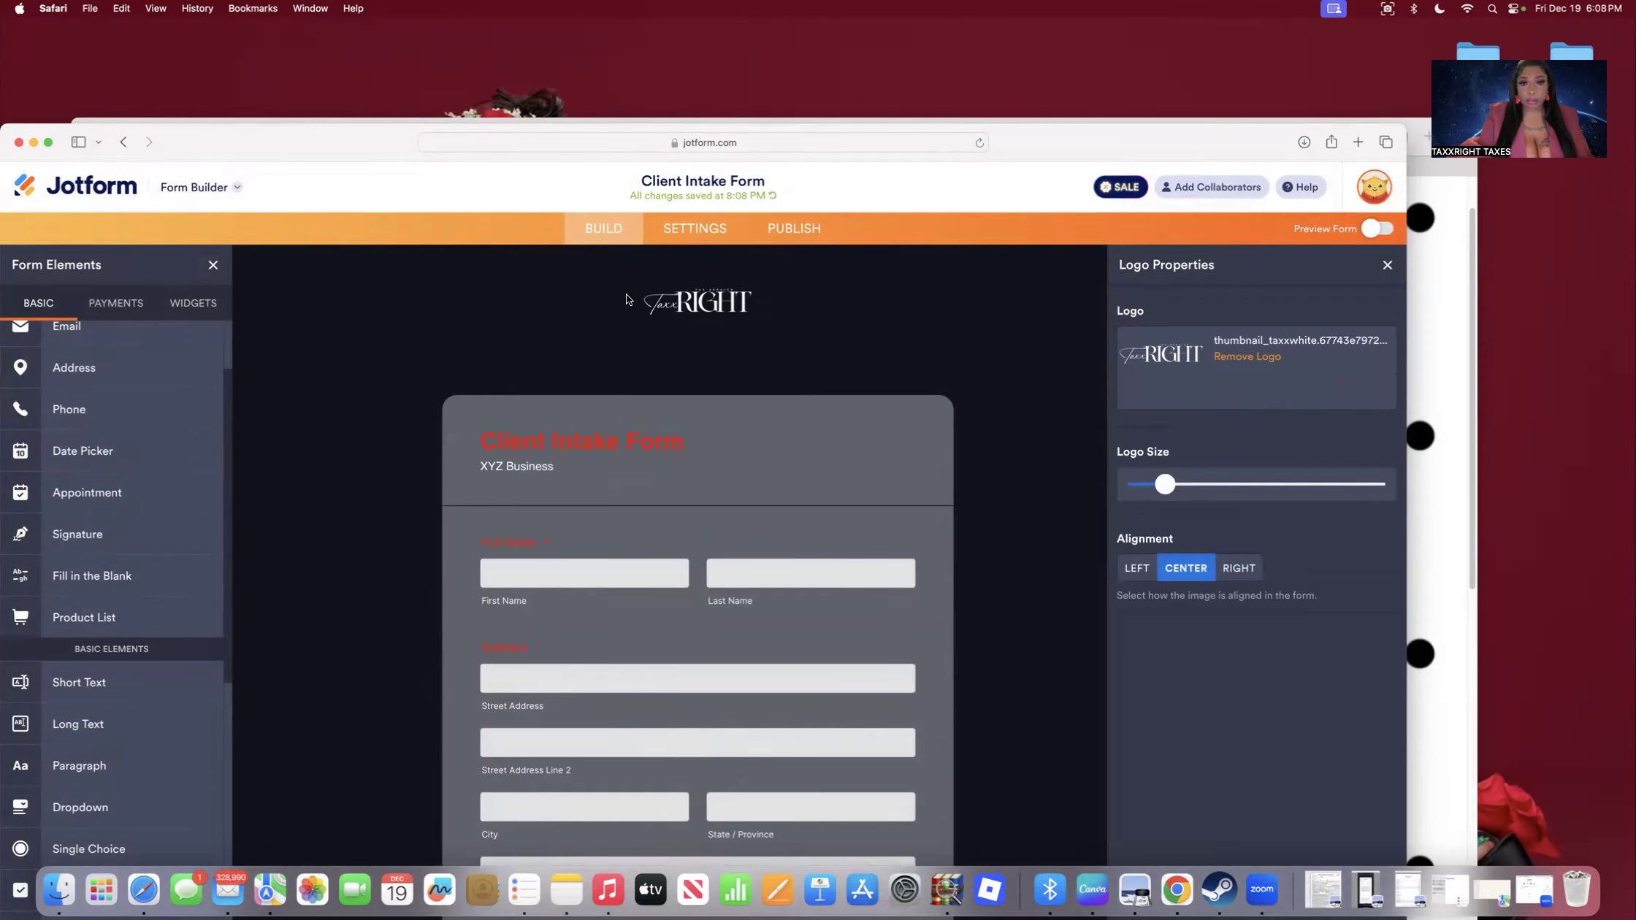
{"action": "left_click", "coordinate": [1385, 267]}
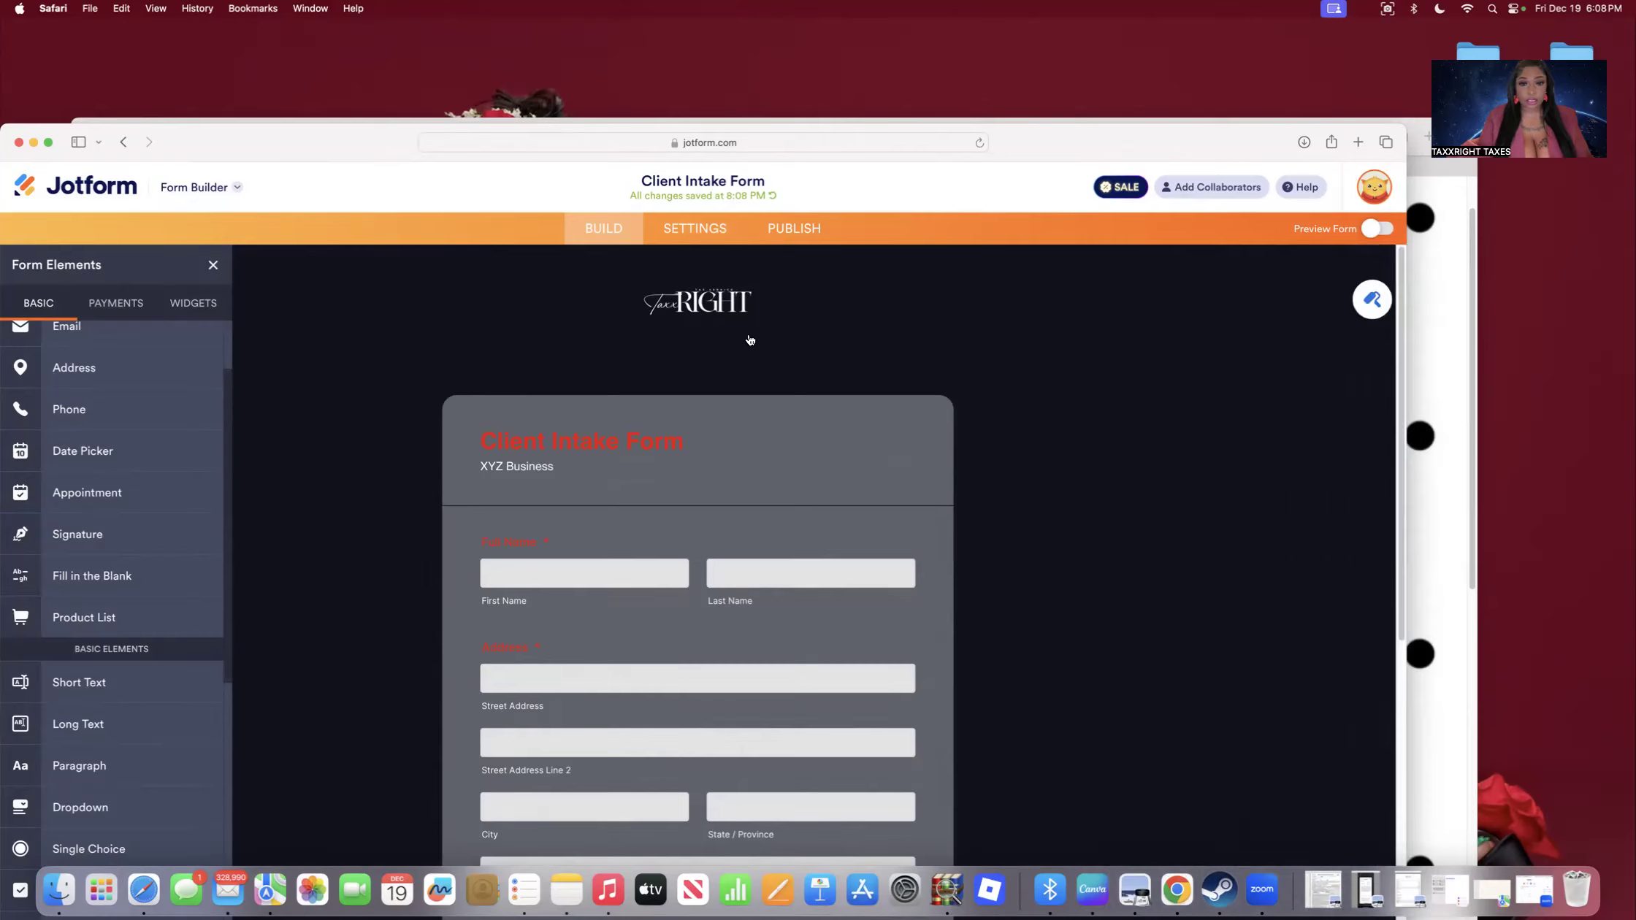
Add a Multiple Choice field labelled "What is your favorite color?" below the Rules and Procedures paragraph.
{"action": "left_click_drag", "start_coordinate": [1397, 438], "coordinate": [1417, 723]}
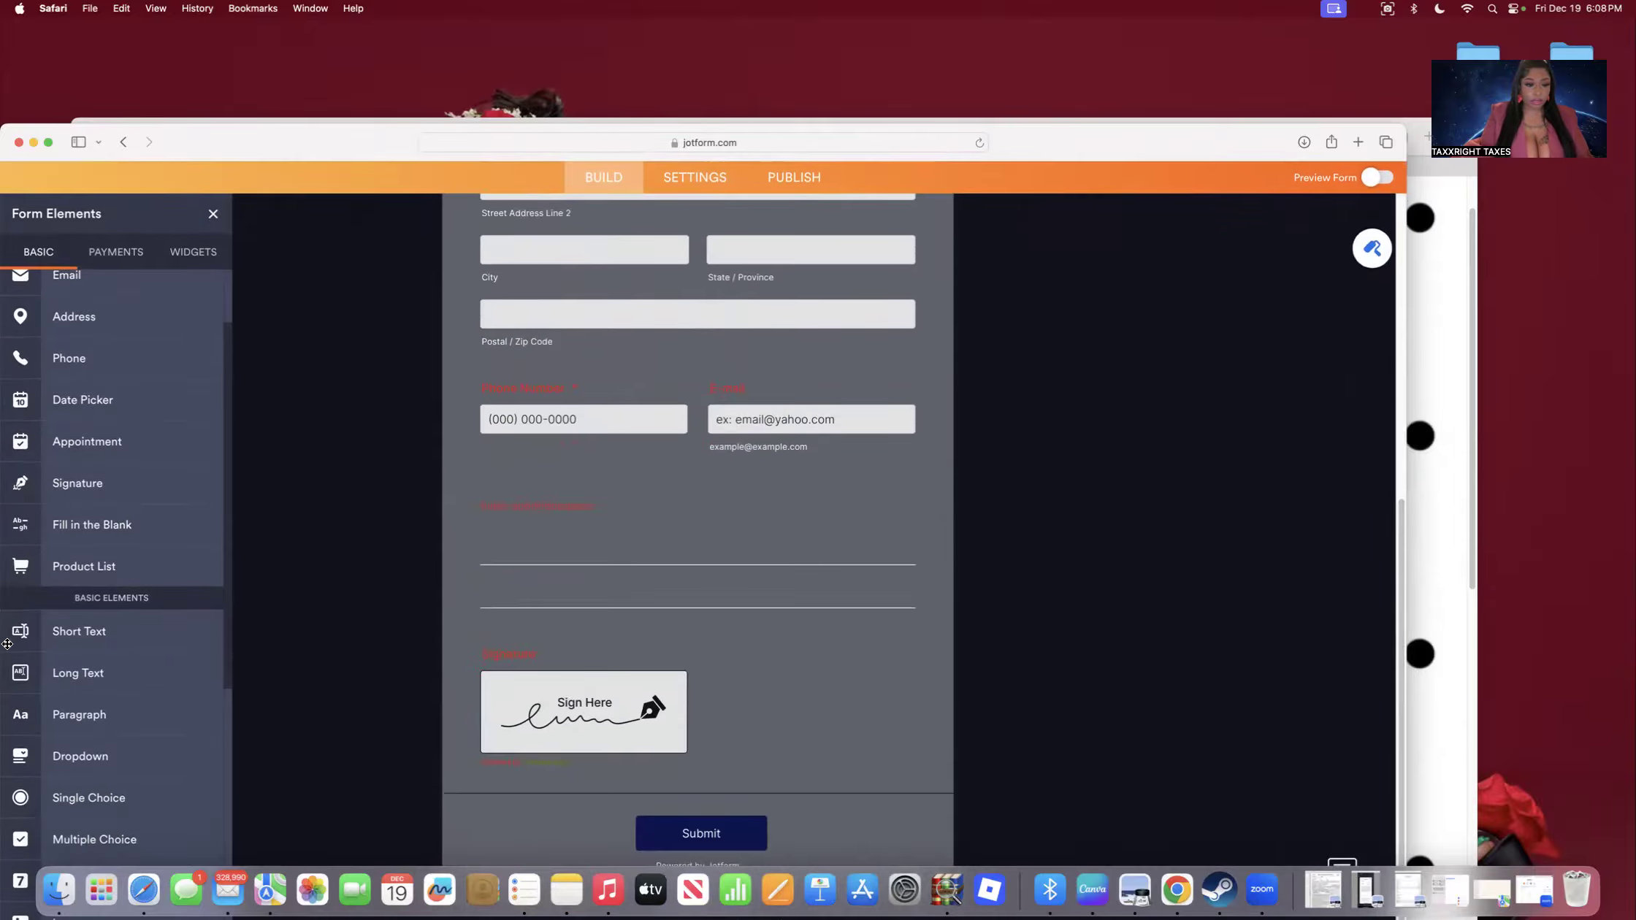
{"action": "mouse_move", "coordinate": [96, 847]}
{"action": "left_mouse_down"}
{"action": "mouse_move", "coordinate": [548, 624]}
{"action": "mouse_move", "coordinate": [566, 544]}
{"action": "mouse_move", "coordinate": [306, 812]}
{"action": "mouse_move", "coordinate": [137, 857]}
{"action": "mouse_move", "coordinate": [444, 677]}
{"action": "mouse_move", "coordinate": [581, 544]}
{"action": "left_mouse_up"}
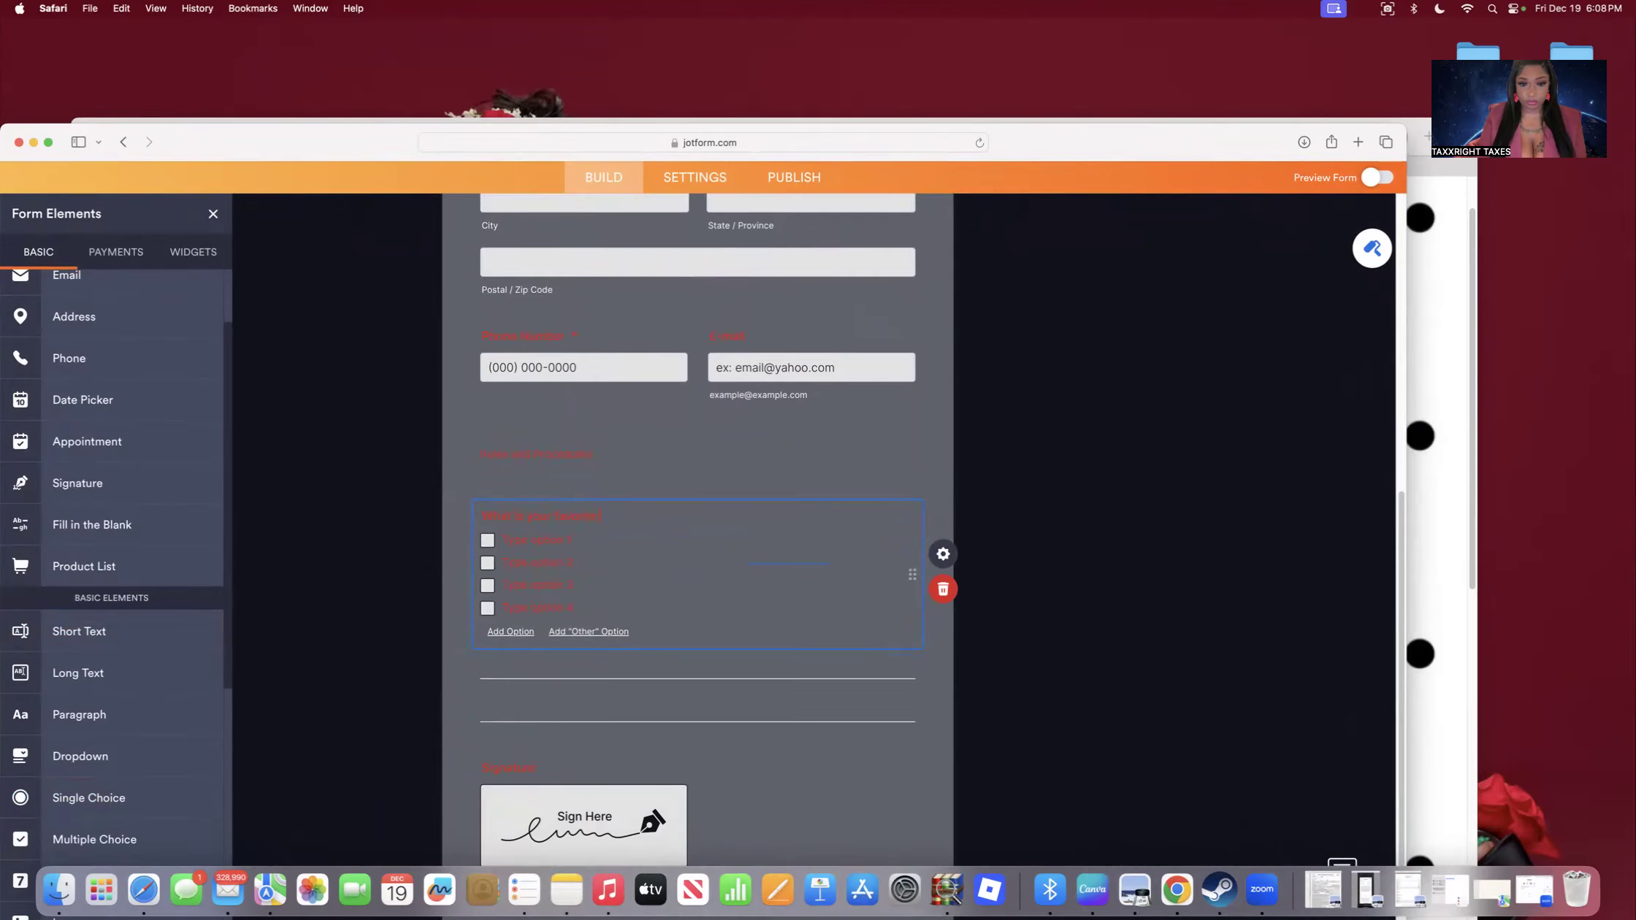
{"action": "type", "text": "lor?"}
Fill the four answer options of the favorite color question with color names, including Pink and Blue.
{"action": "left_click", "coordinate": [535, 539]}
{"action": "type", "text": "Pink"}
{"action": "key", "text": "Return"}
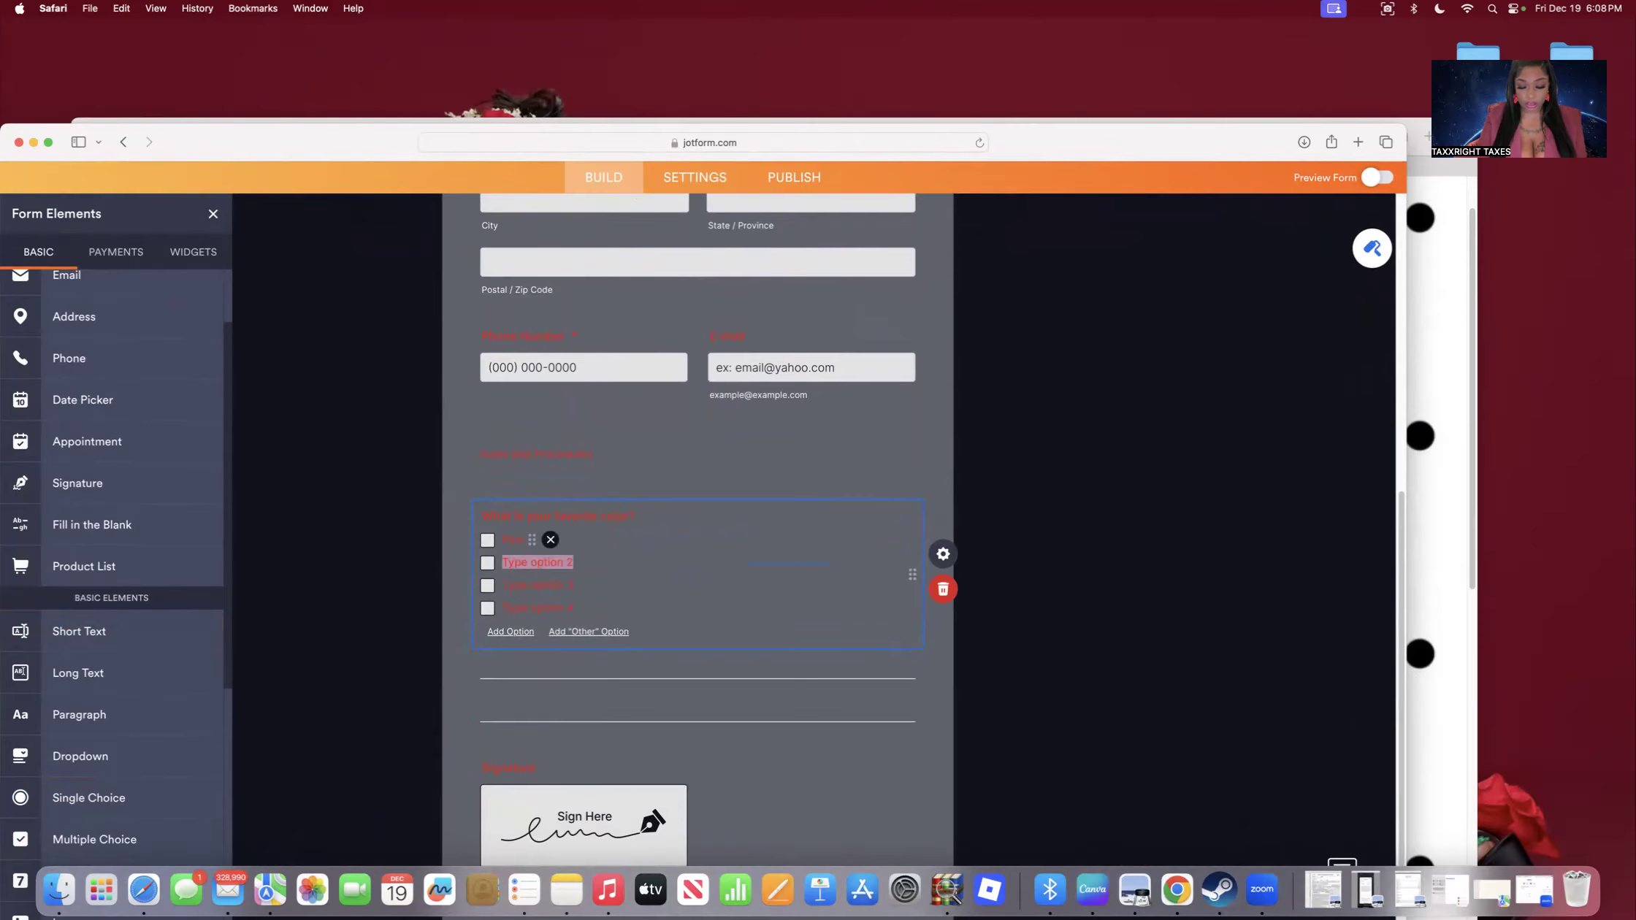
{"action": "type", "text": "Rede"}
{"action": "key", "text": "Return"}
{"action": "type", "text": "Blue"}
{"action": "key", "text": "Return"}
{"action": "type", "text": "G"}
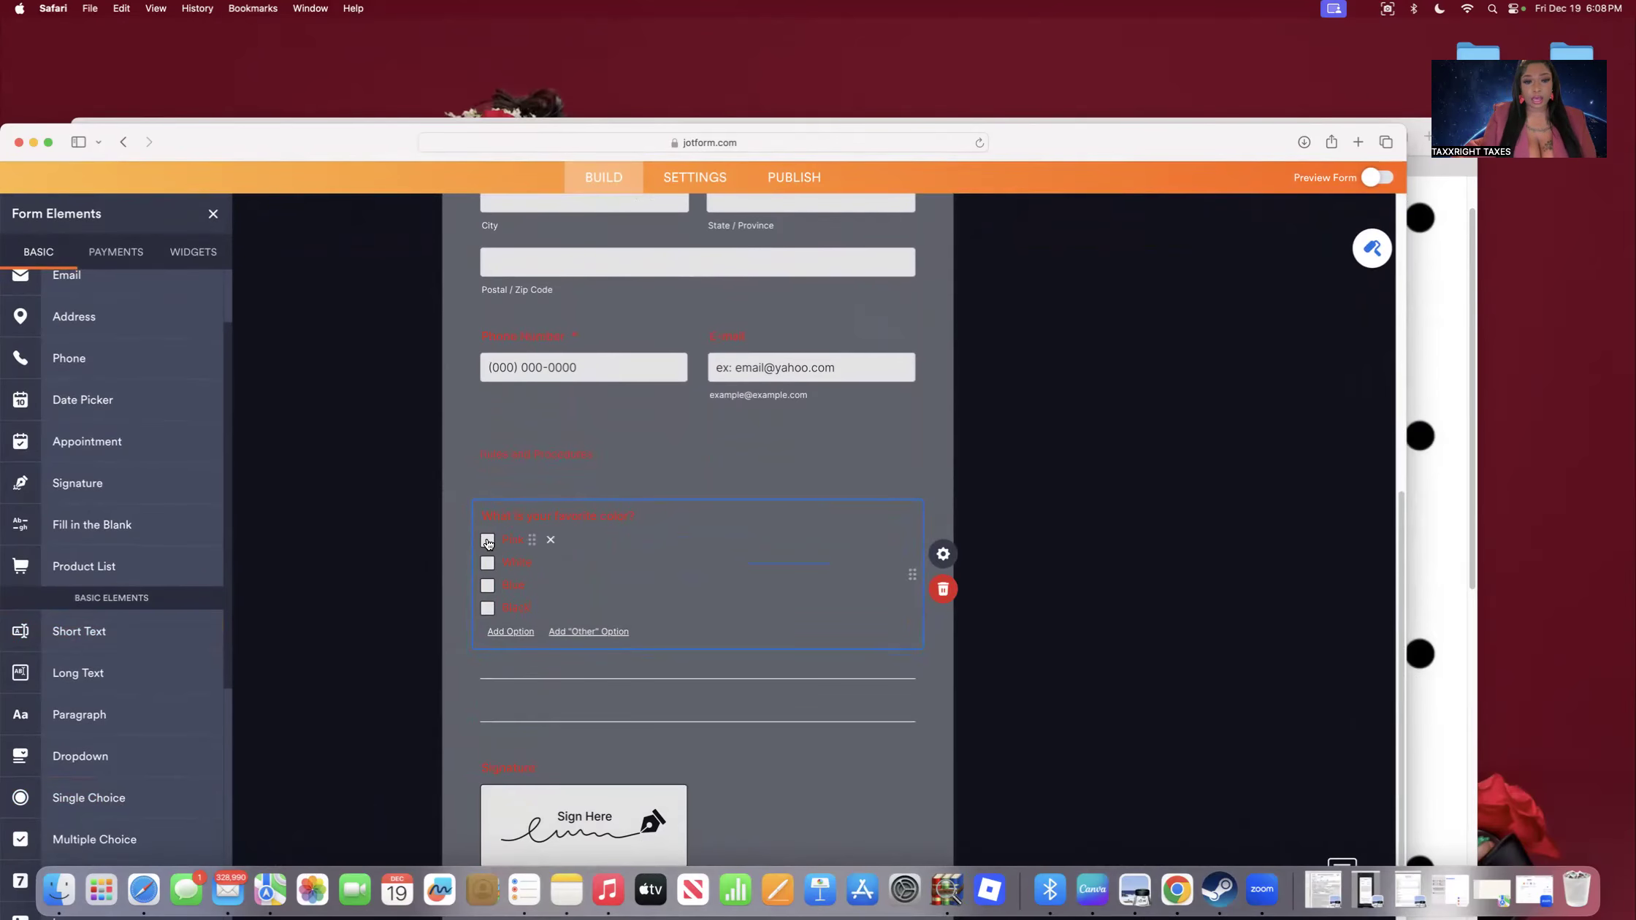
Try a fifth answer option on the favorite color question, remove it and view the field's general properties.
{"action": "left_click", "coordinate": [522, 639]}
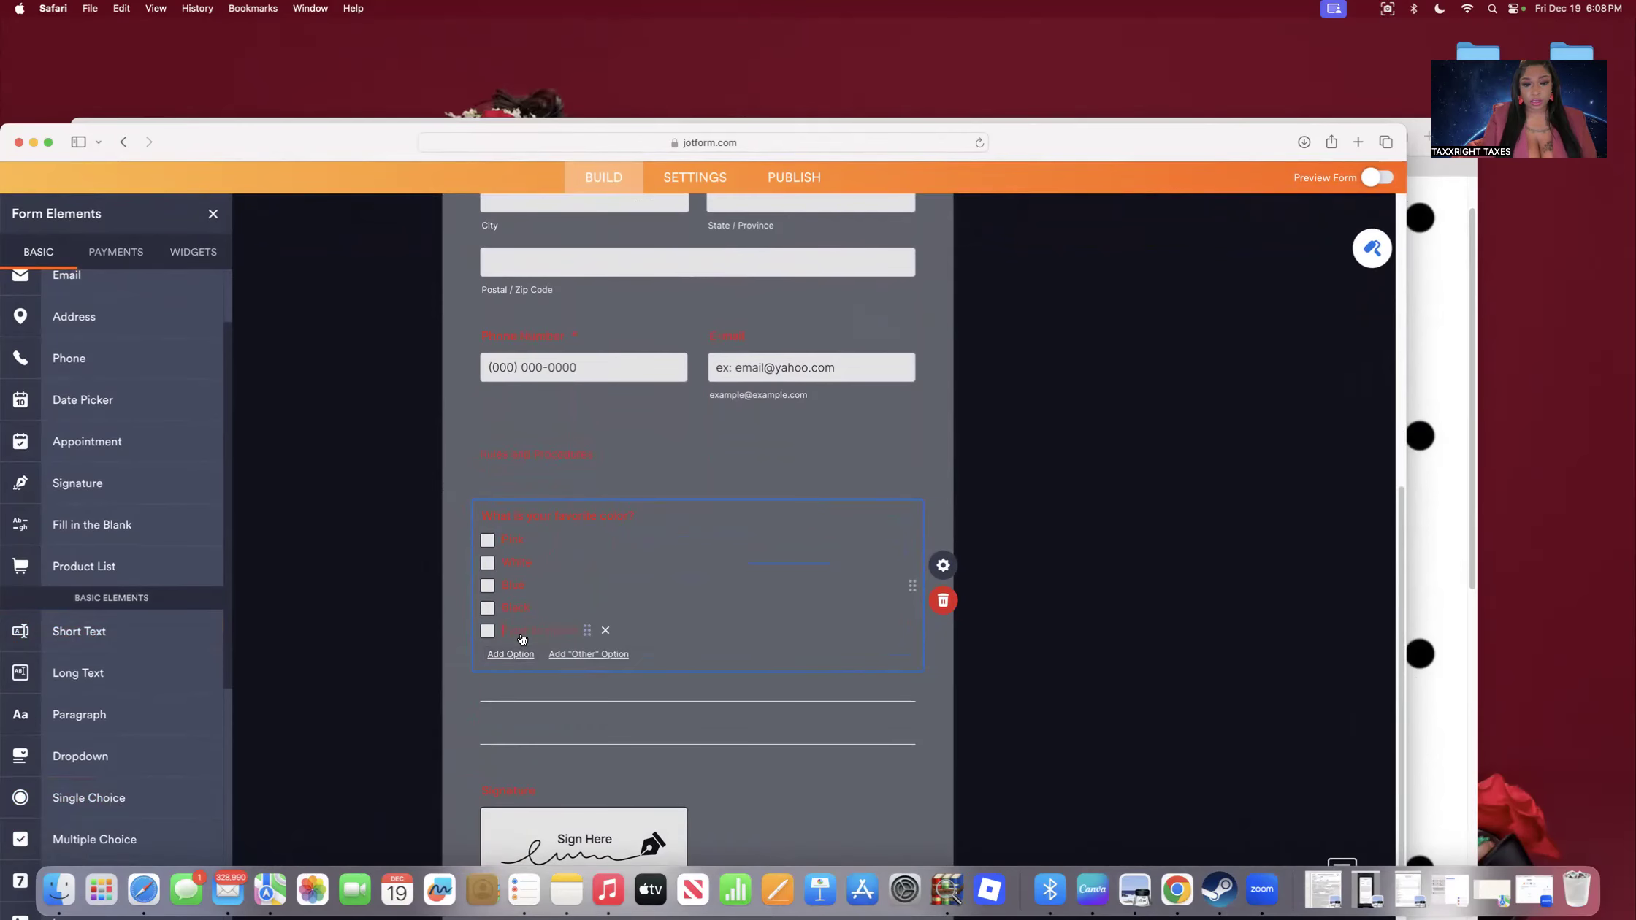
{"action": "left_click", "coordinate": [604, 631]}
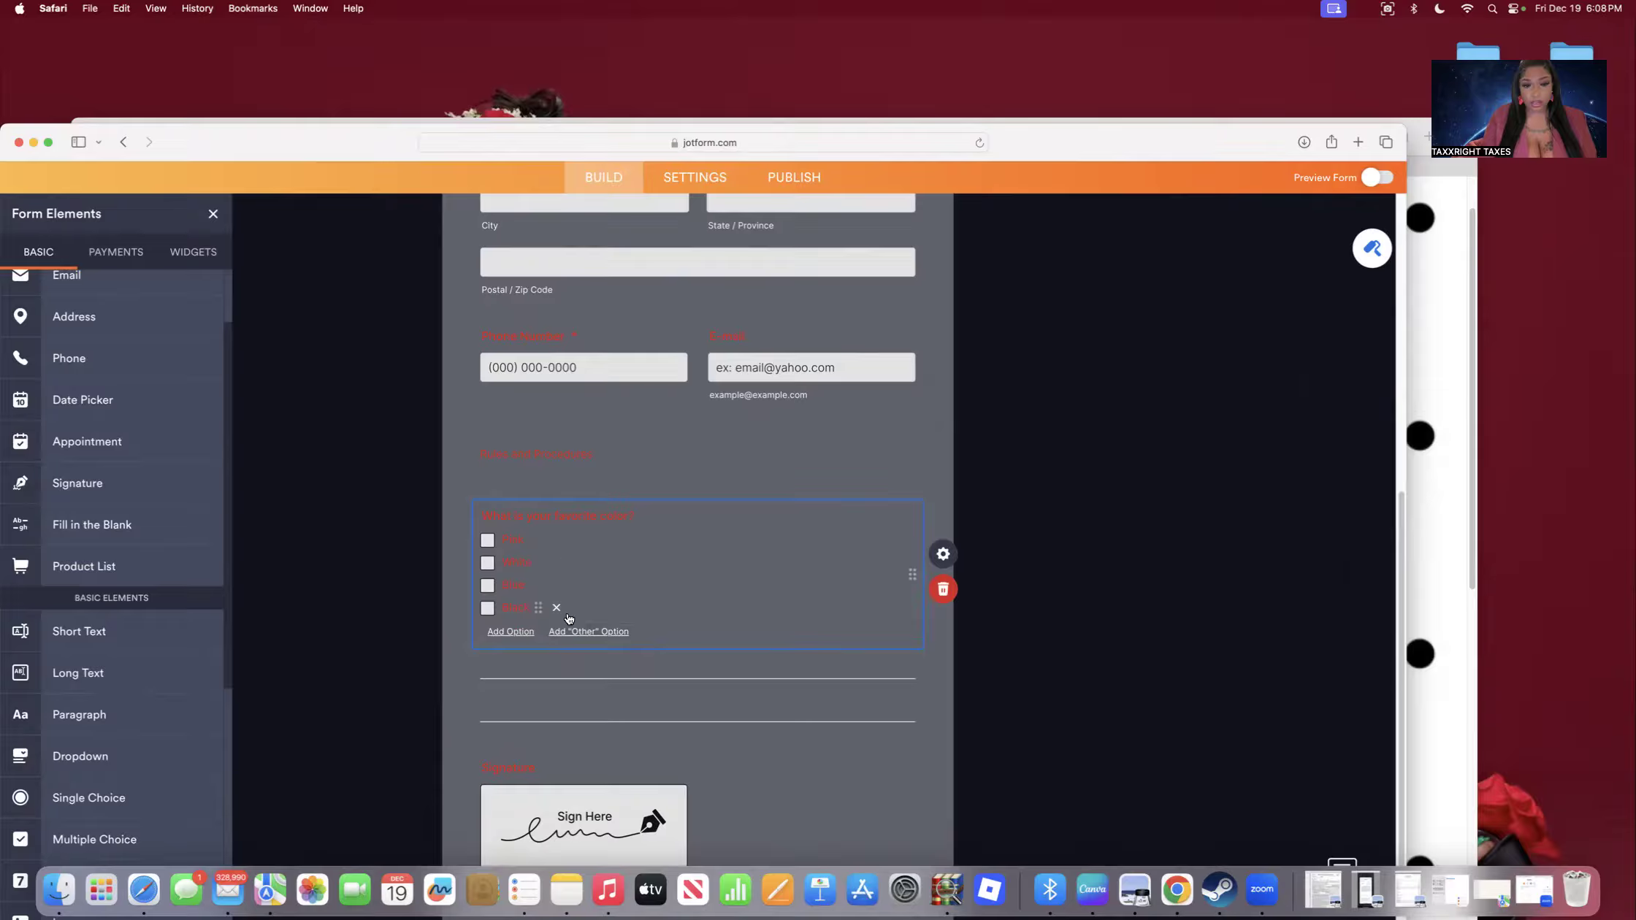
{"action": "left_click", "coordinate": [942, 554]}
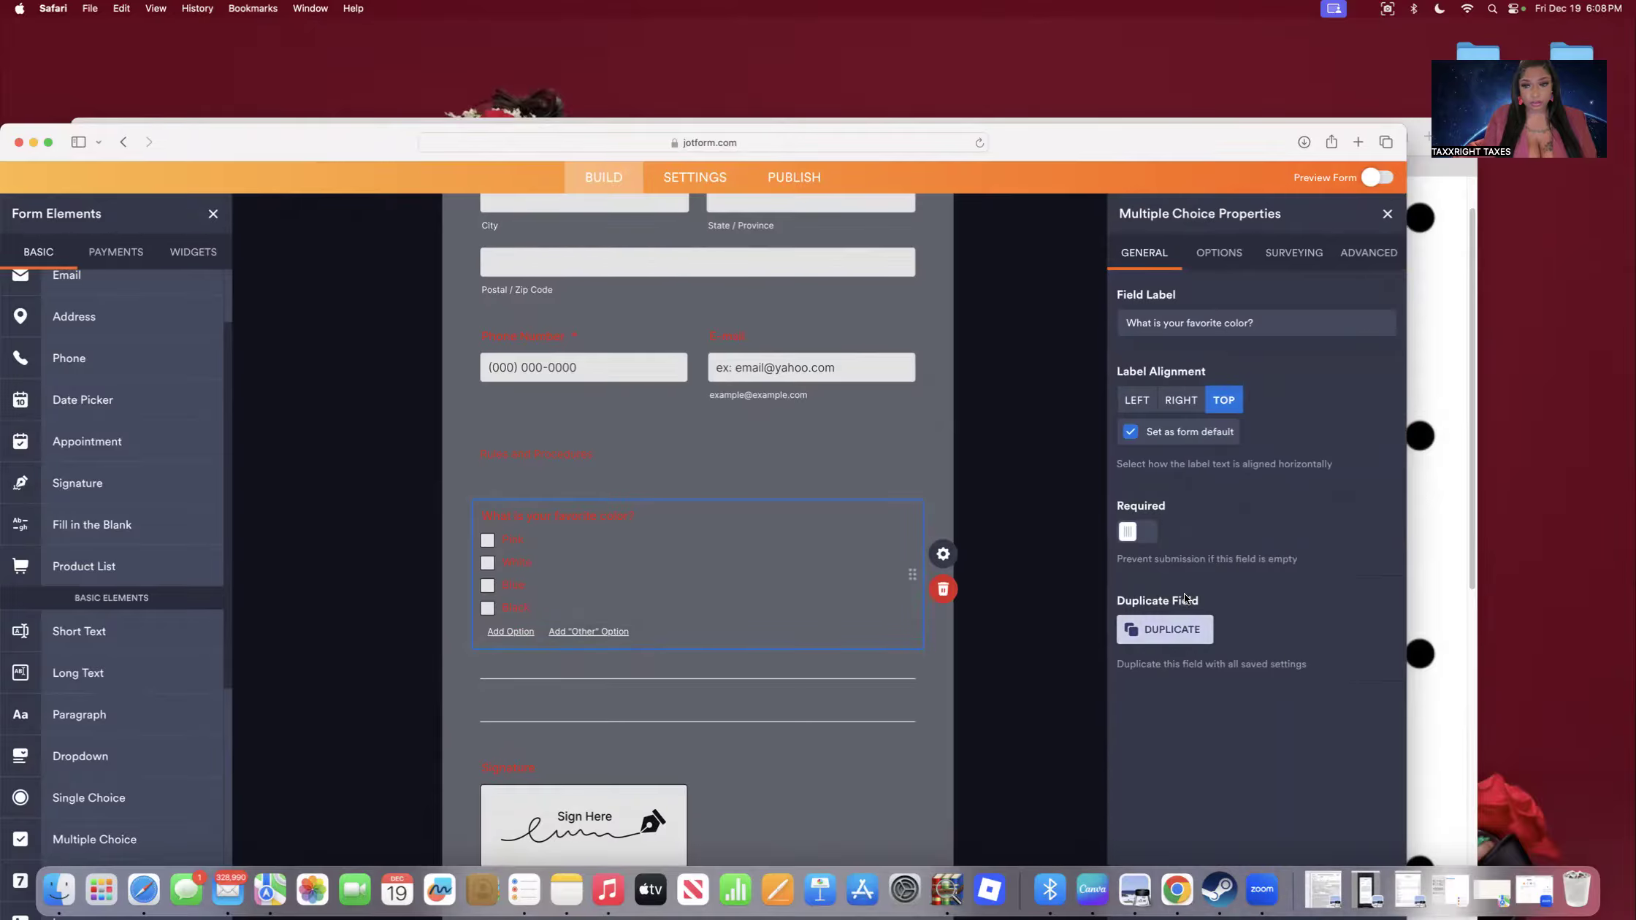
{"action": "left_click", "coordinate": [1007, 472]}
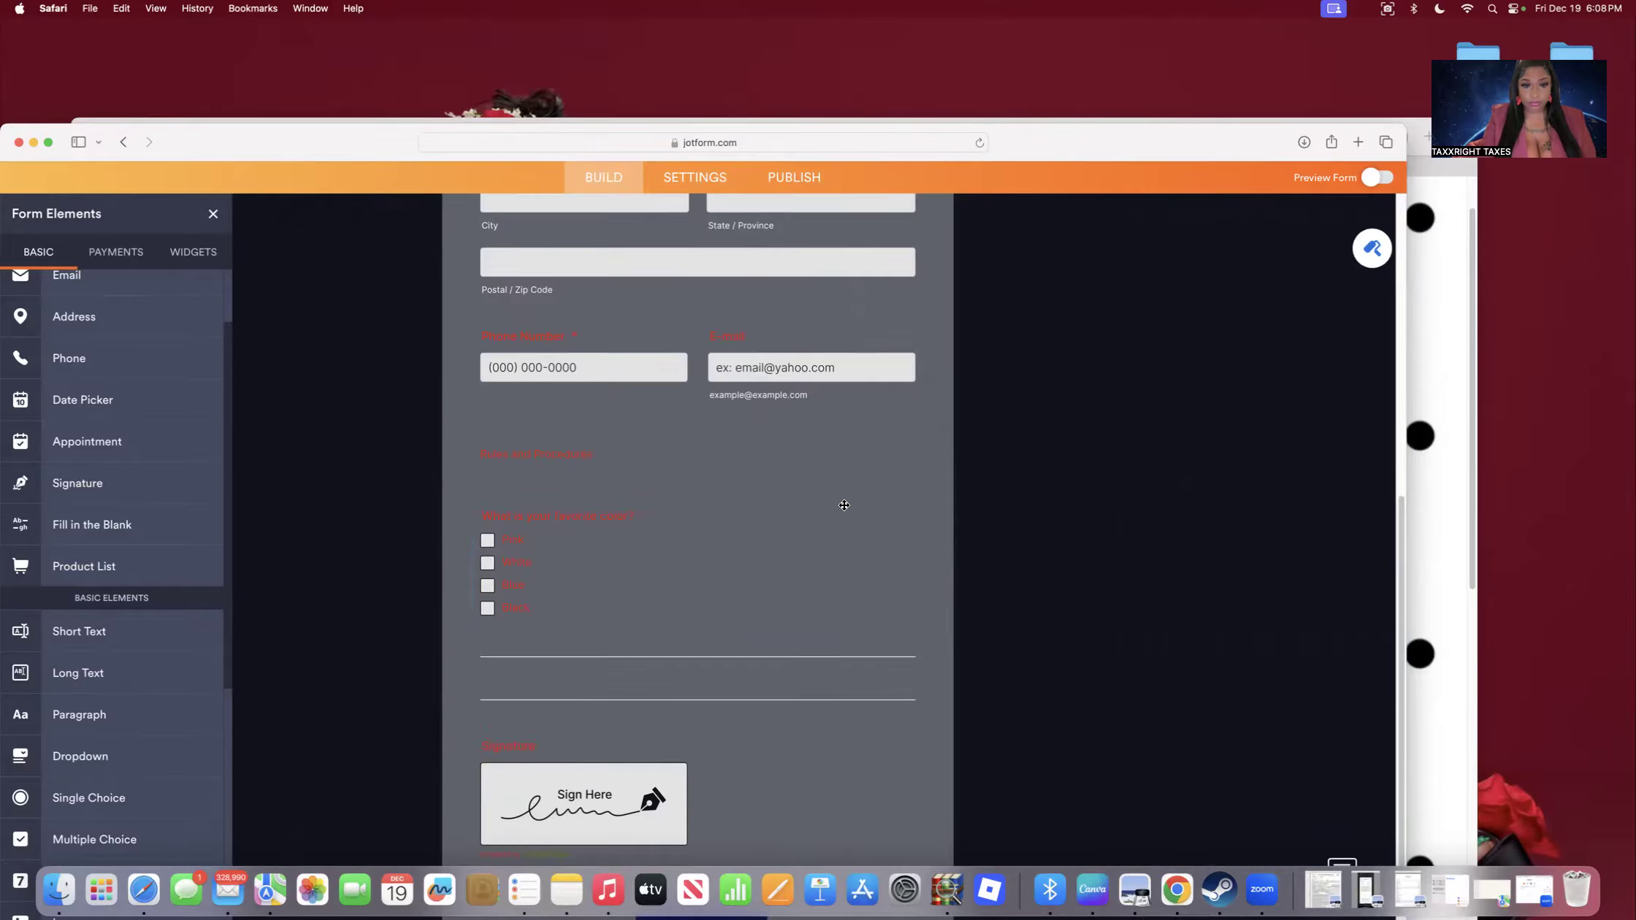
{"action": "left_click", "coordinate": [743, 443]}
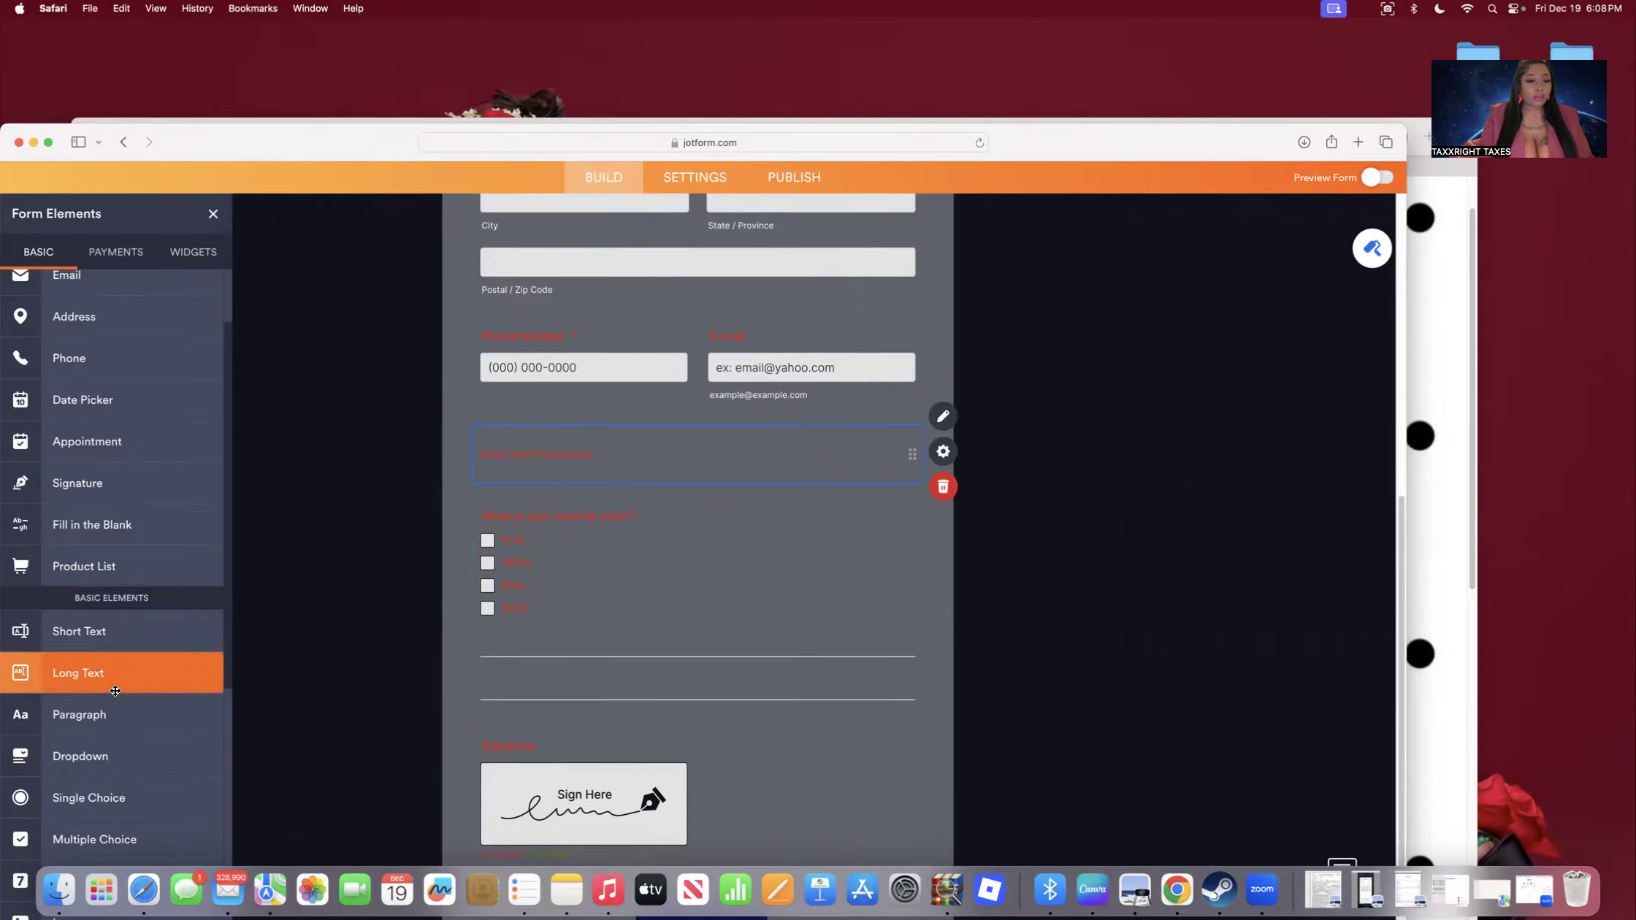
Add a Dropdown field labelled "What was your filing status last year?" below the favorite color question.
{"action": "left_click_drag", "start_coordinate": [109, 755], "coordinate": [575, 682]}
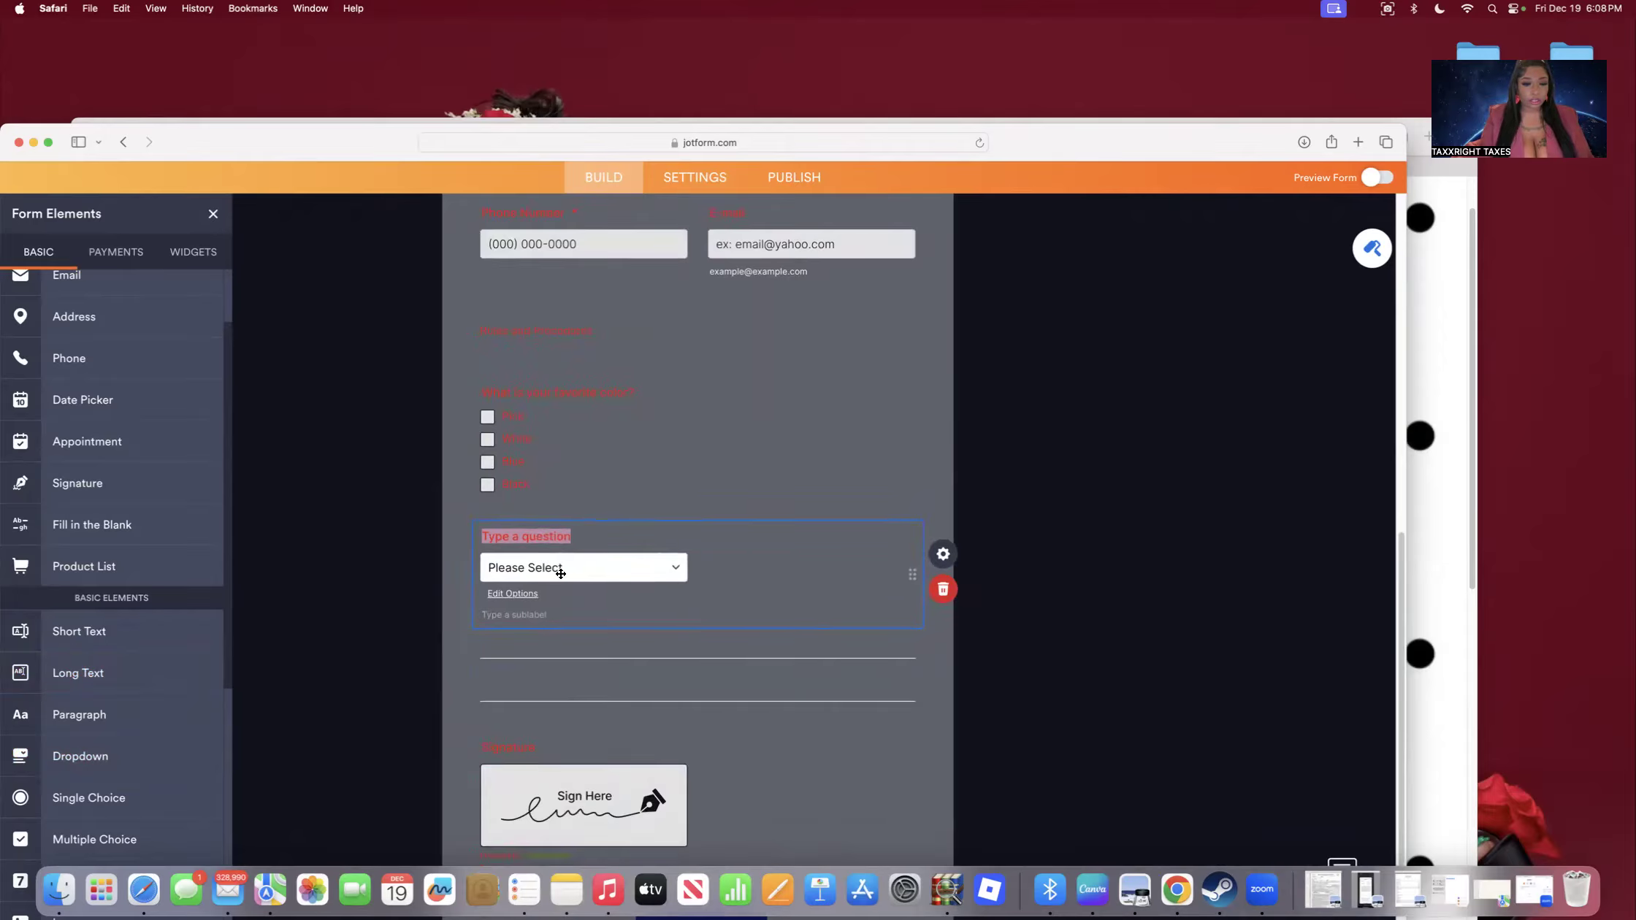
{"action": "type", "text": "What was your fili"}
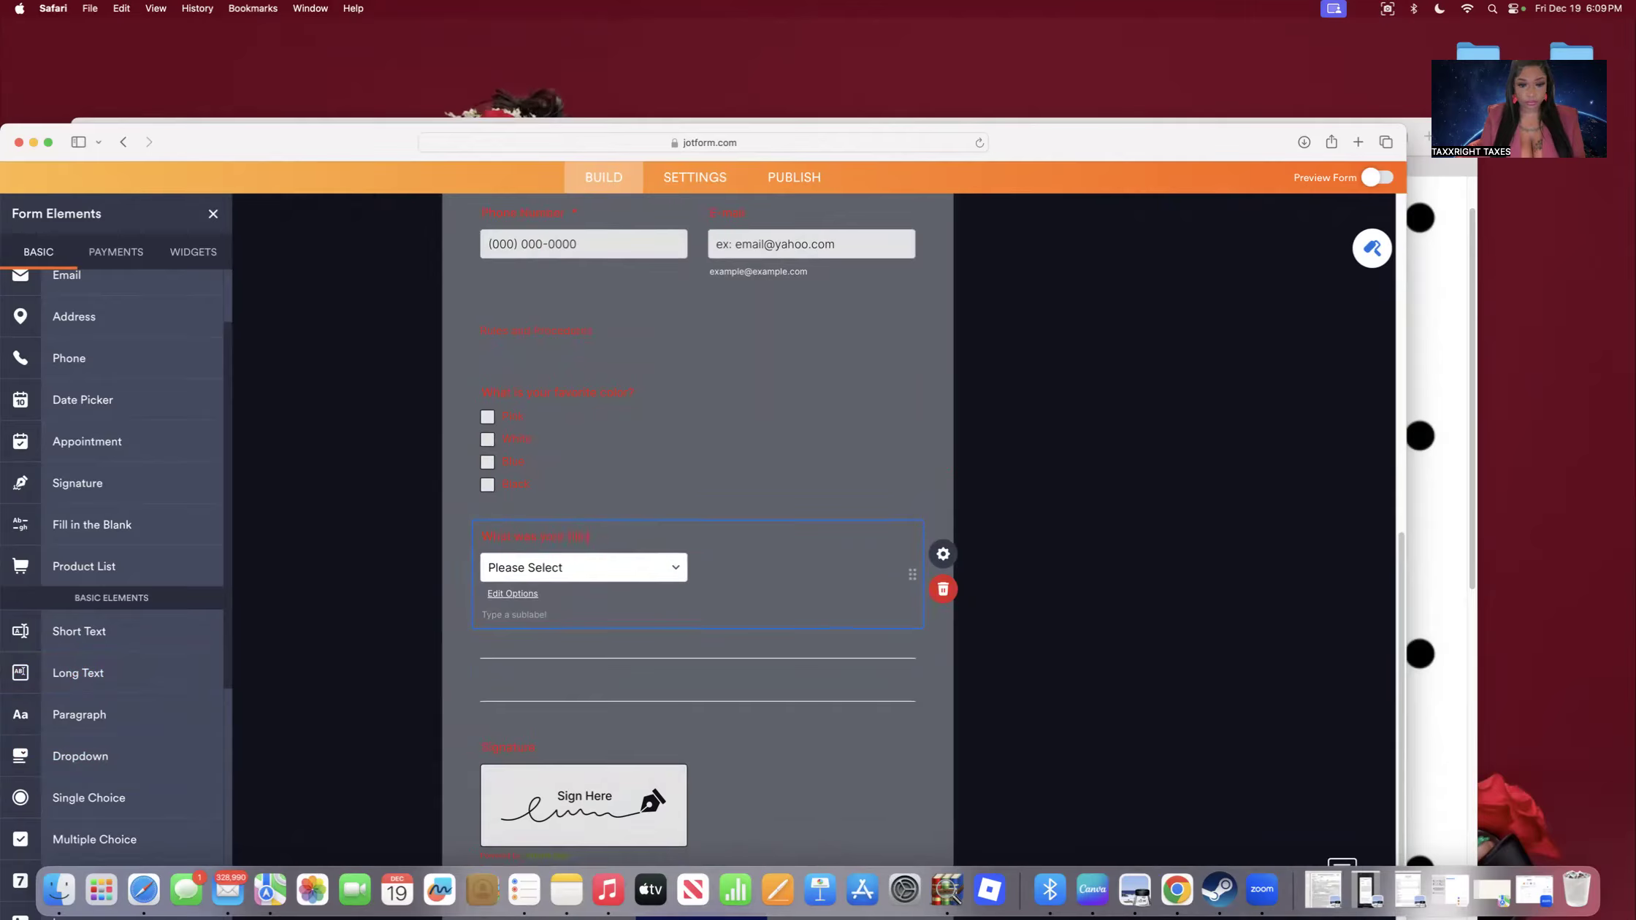
{"action": "type", "text": "last year?"}
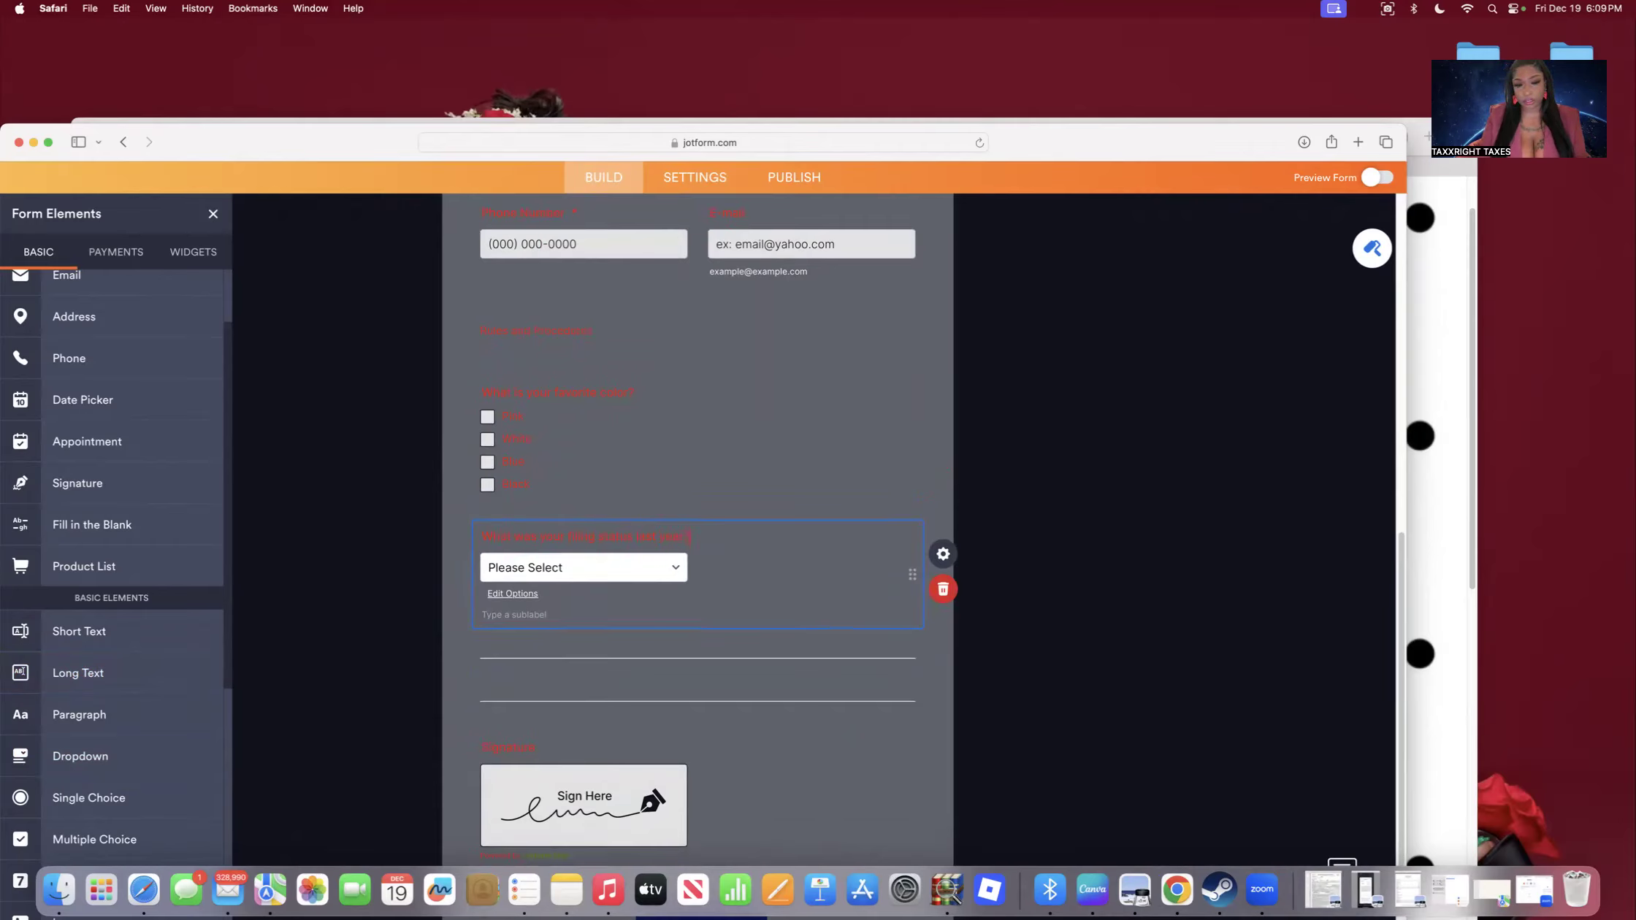
{"action": "key", "text": "Tab"}
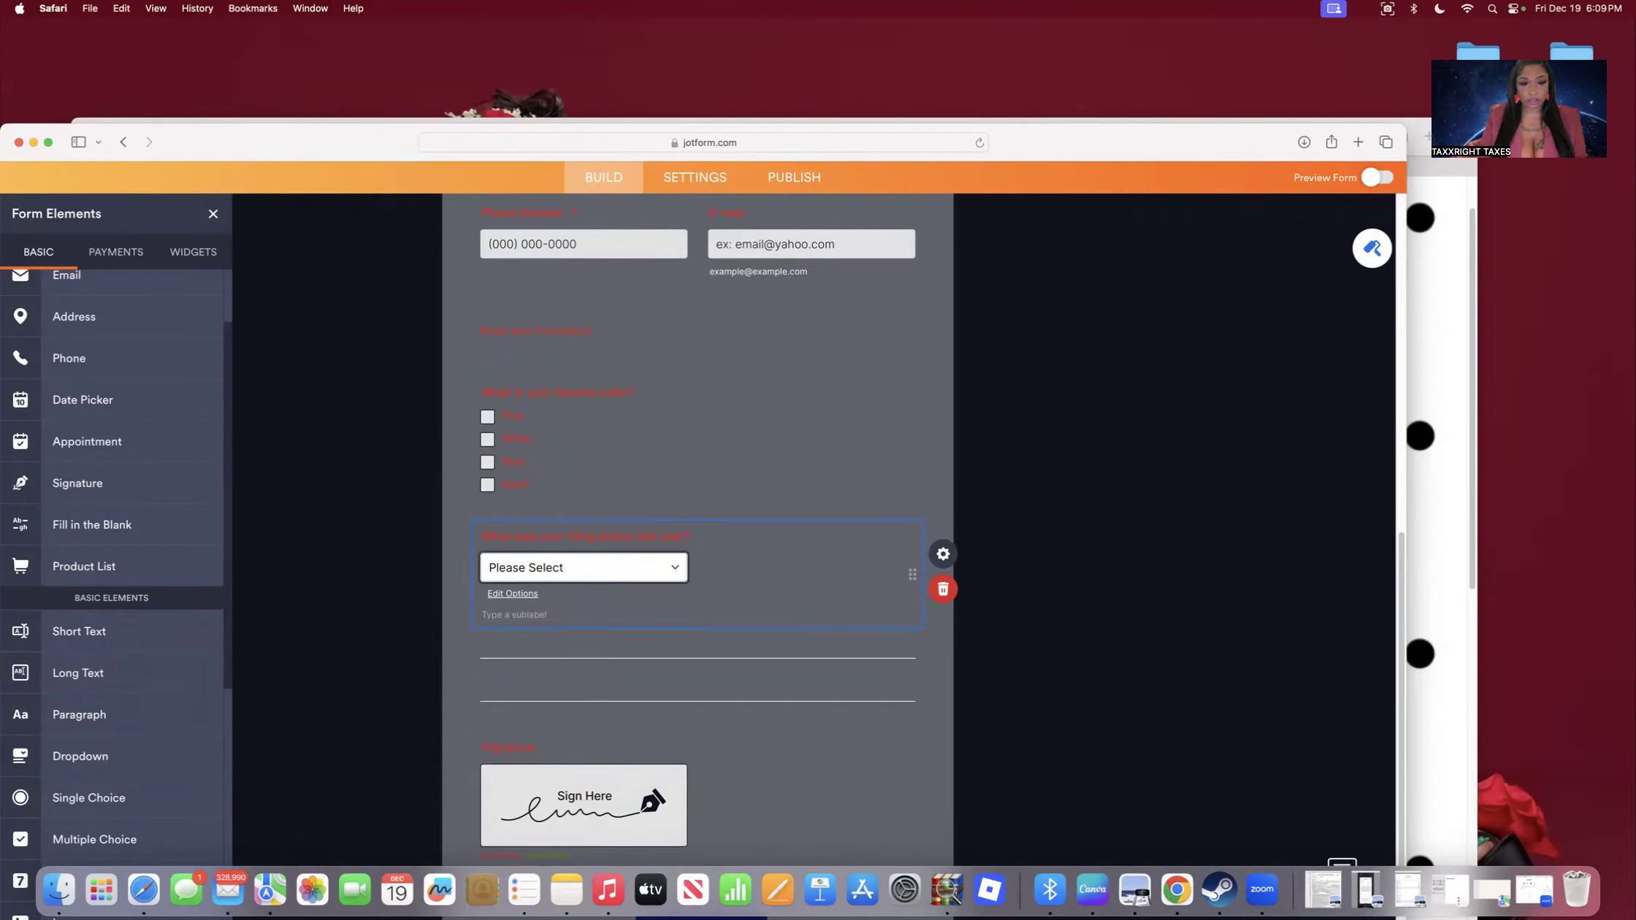
Enter and save the filing status options Single, Head of Household, Married filing jointly and Married filing seperately.
{"action": "left_click", "coordinate": [566, 573]}
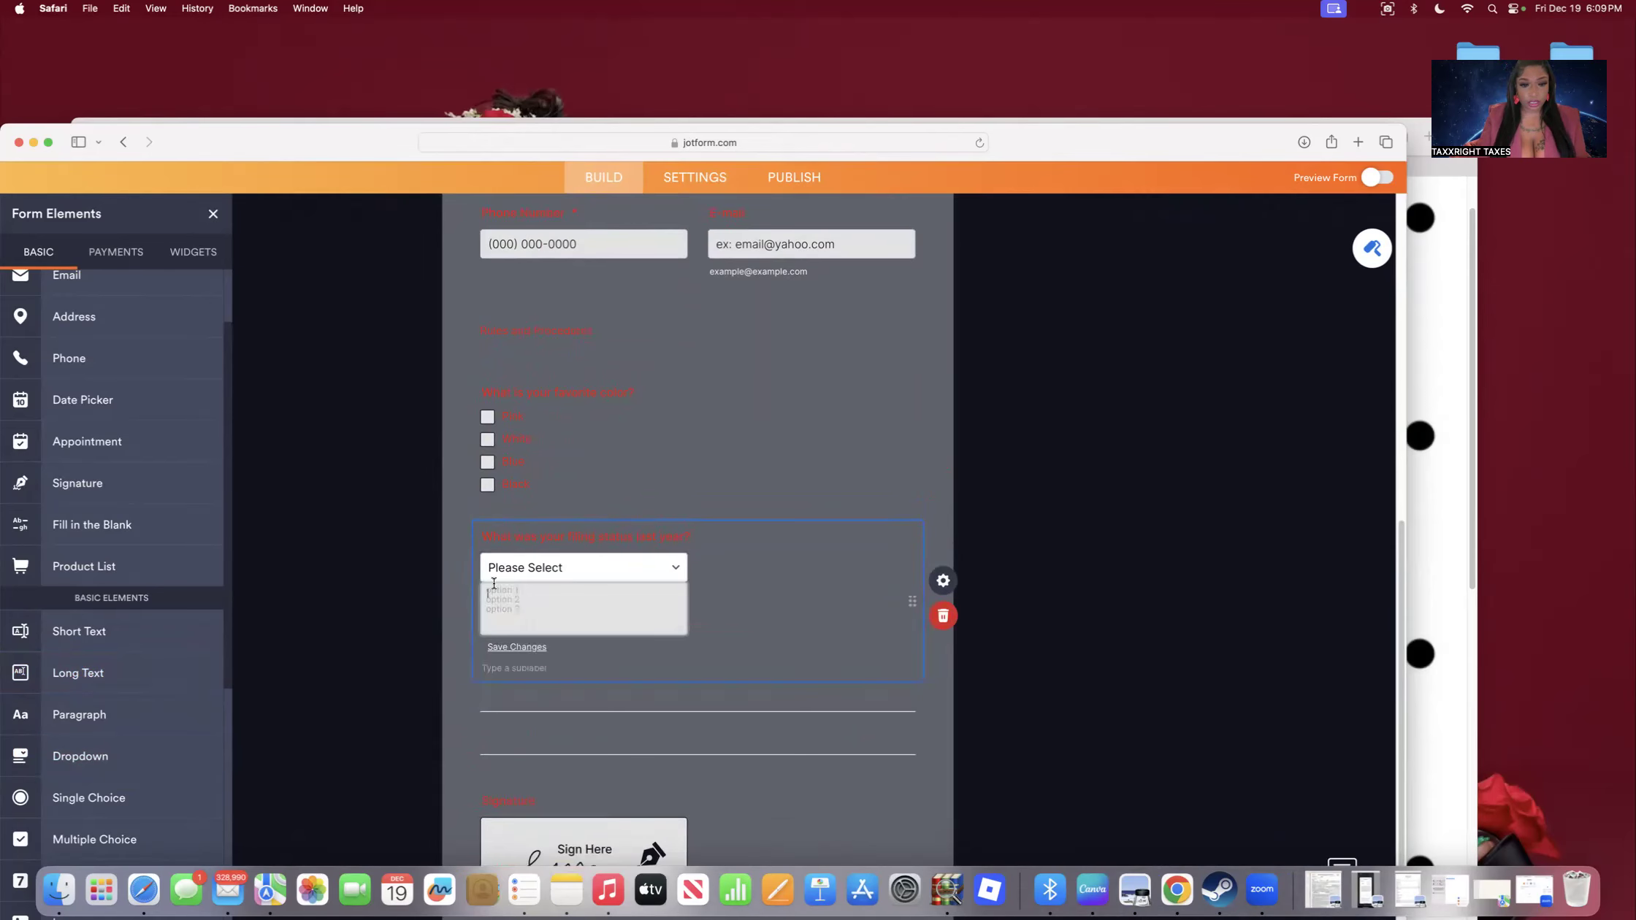
{"action": "type", "text": "S"}
{"action": "key", "text": "Tab"}
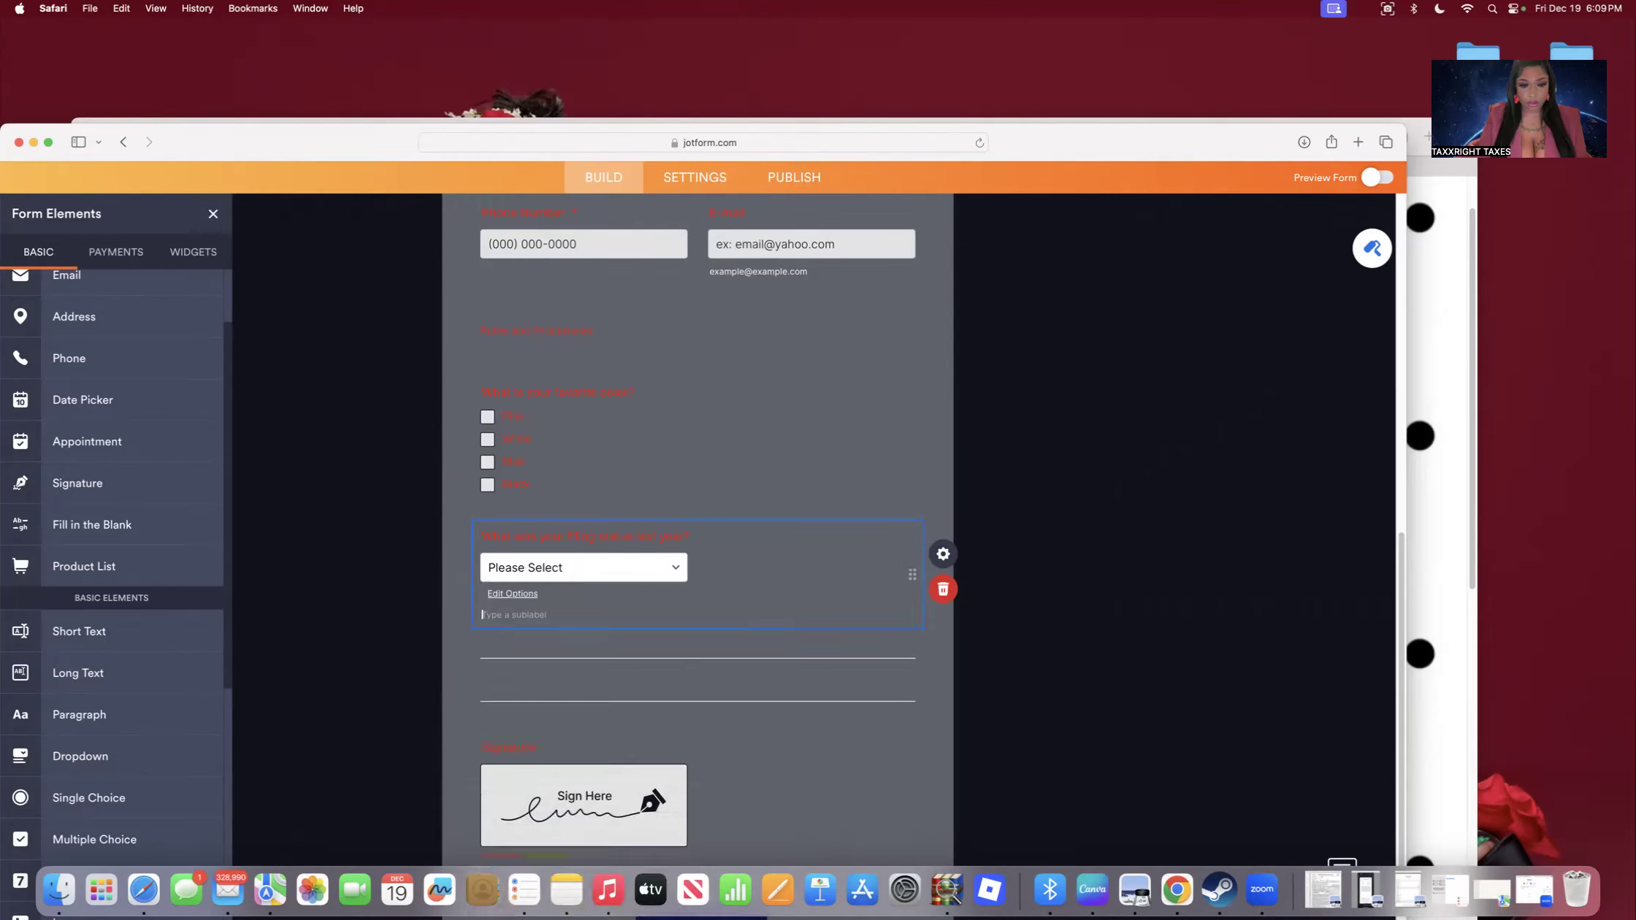
{"action": "left_click", "coordinate": [552, 574]}
{"action": "type", "text": "He"}
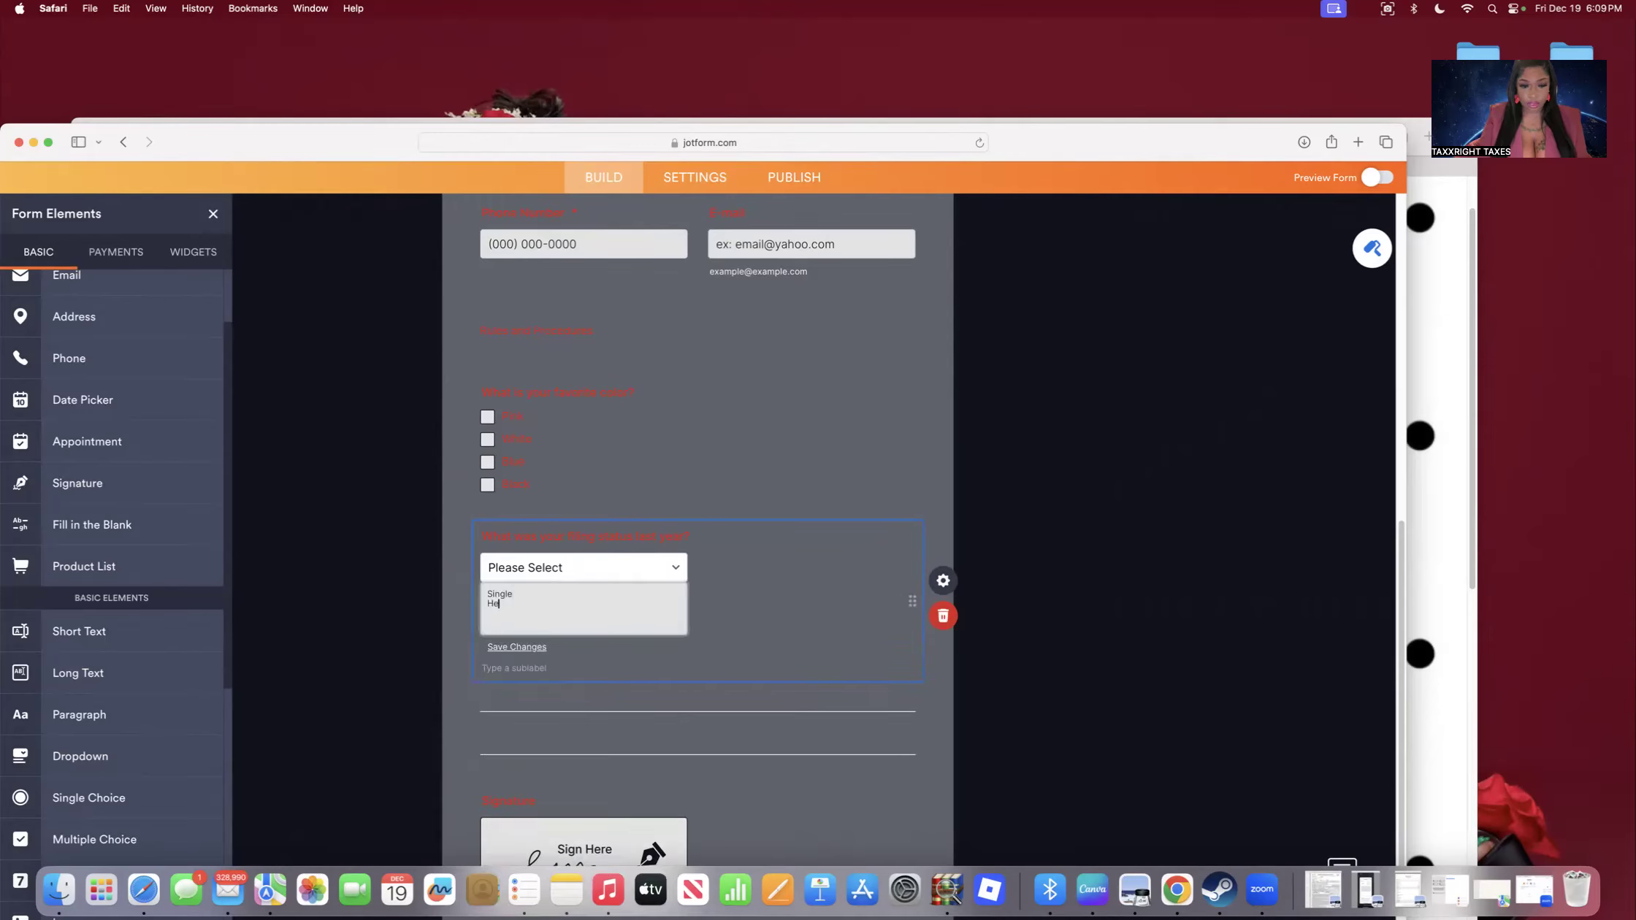
{"action": "type", "text": "ad of Household"}
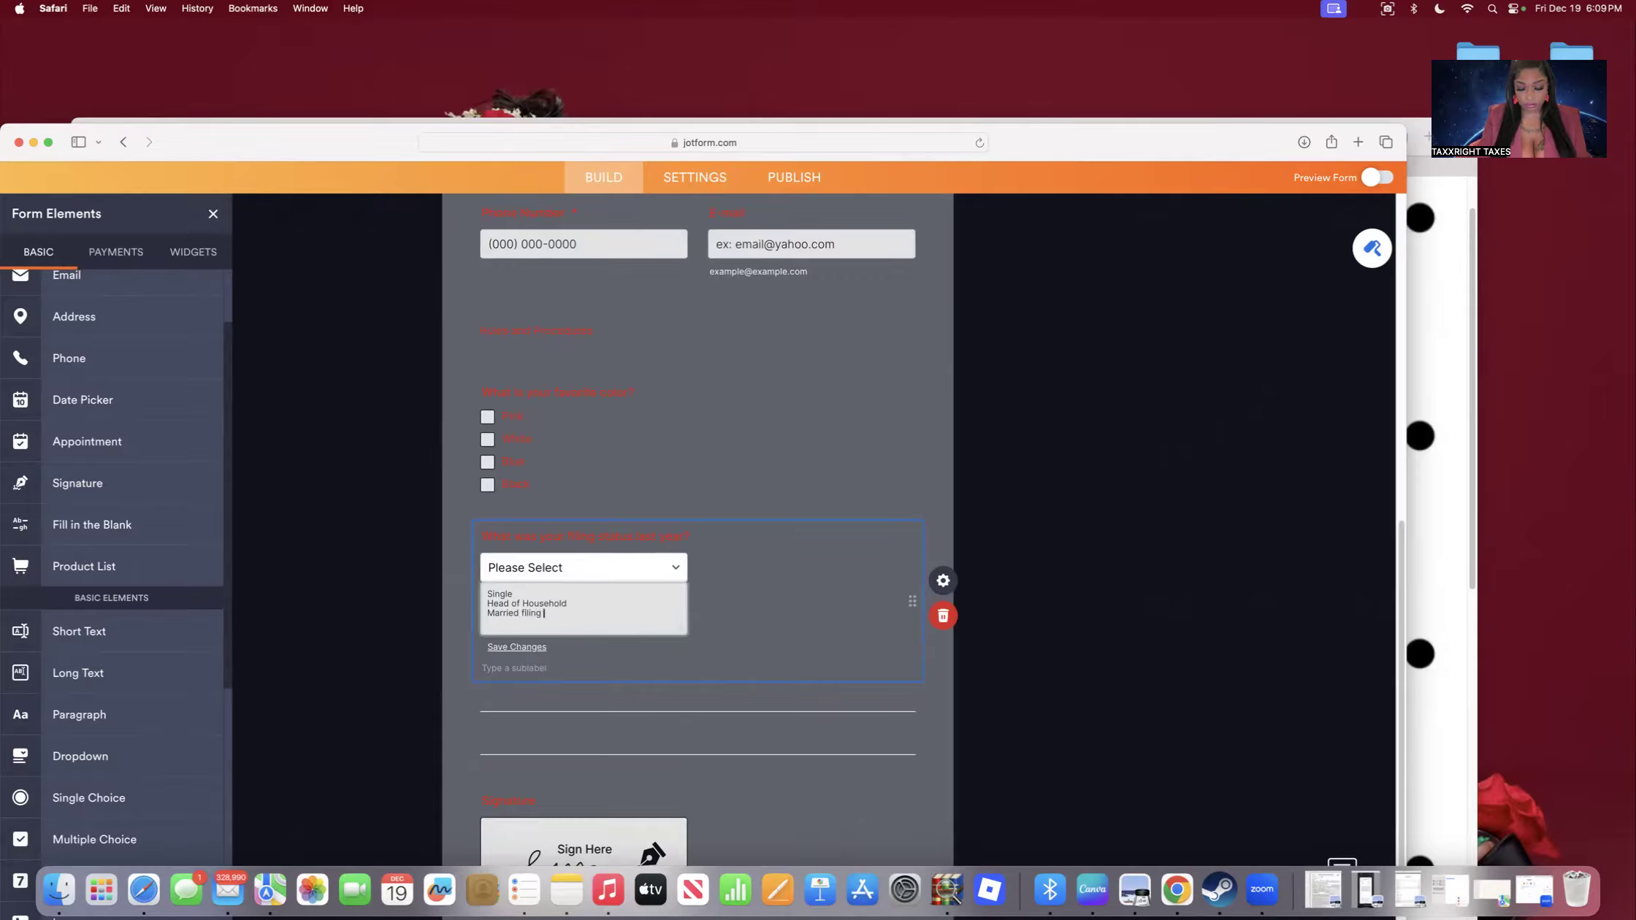
{"action": "key", "text": "BackSpace"}
{"action": "key", "text": "BackSpace"}
{"action": "key", "text": "BackSpace"}
{"action": "key", "text": "BackSpace"}
{"action": "type", "text": "jointly "}
{"action": "type", "text": "Mar"}
{"action": "type", "text": "ried filing seperately"}
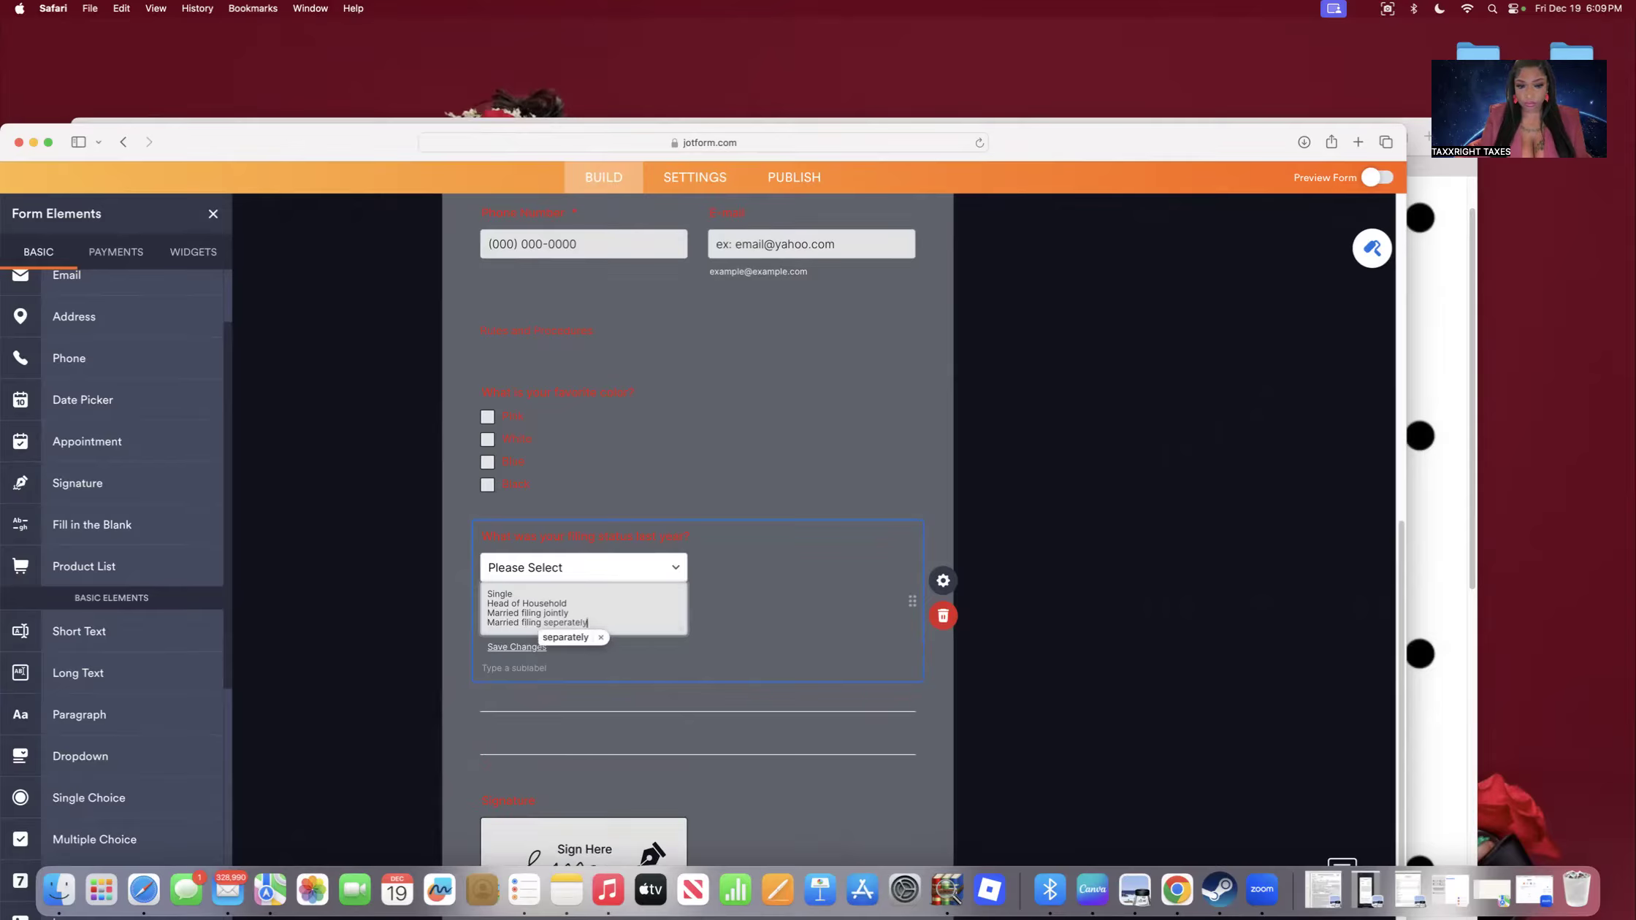
{"action": "left_click", "coordinate": [516, 647]}
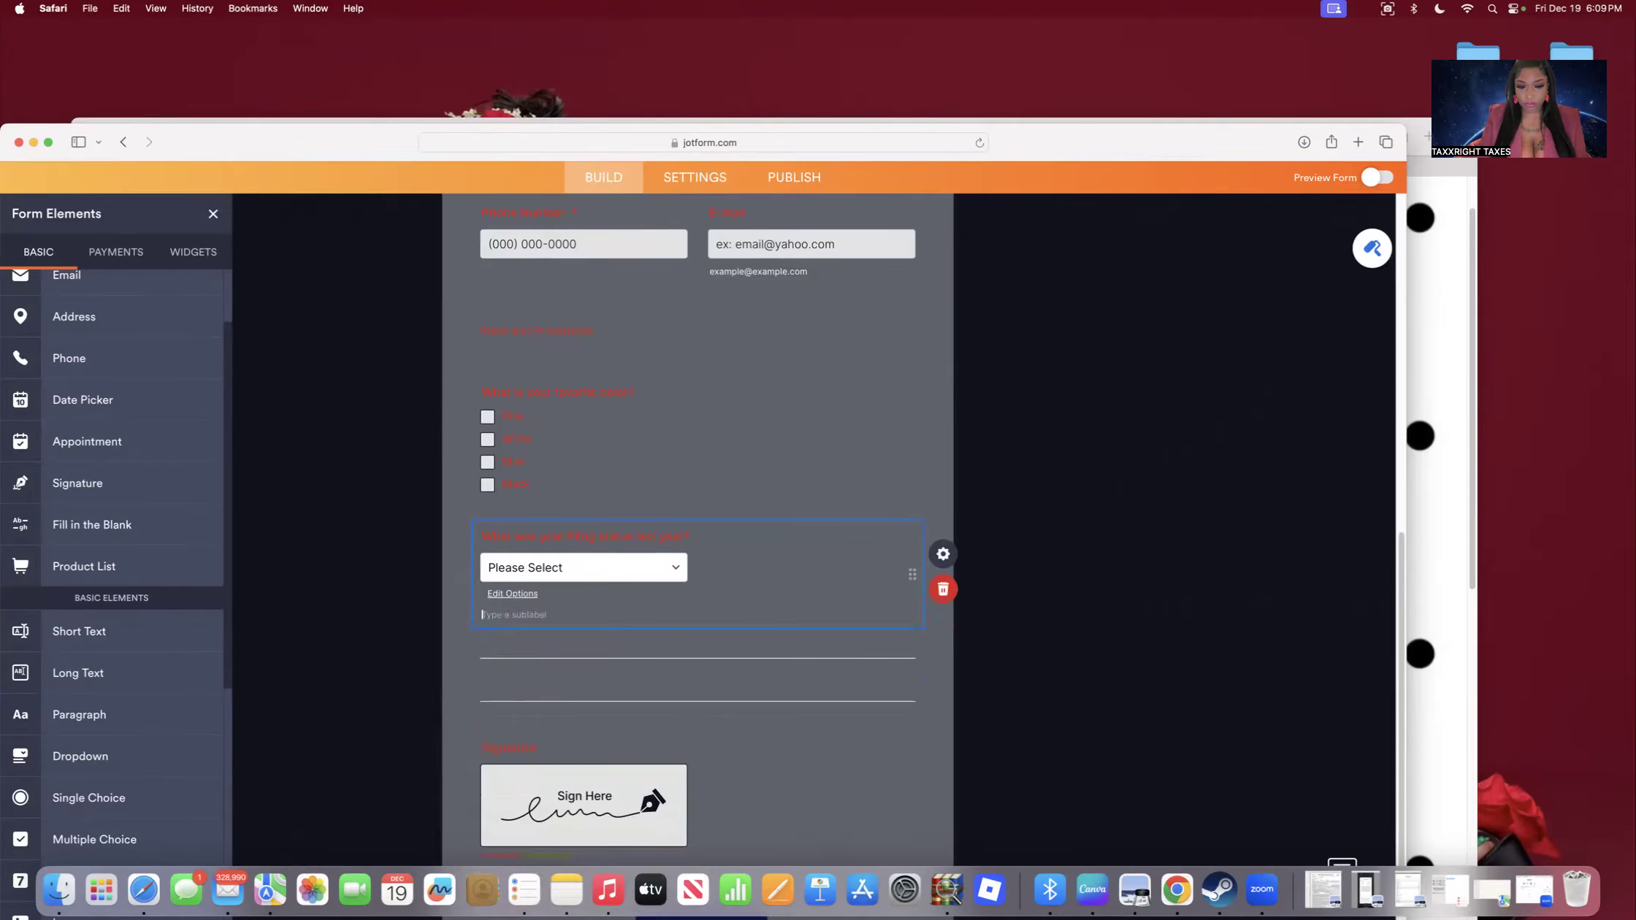
Add a "Qualifying widower" option to the filing status dropdown and make the field required.
{"action": "left_click", "coordinate": [637, 568]}
{"action": "key", "text": "Return"}
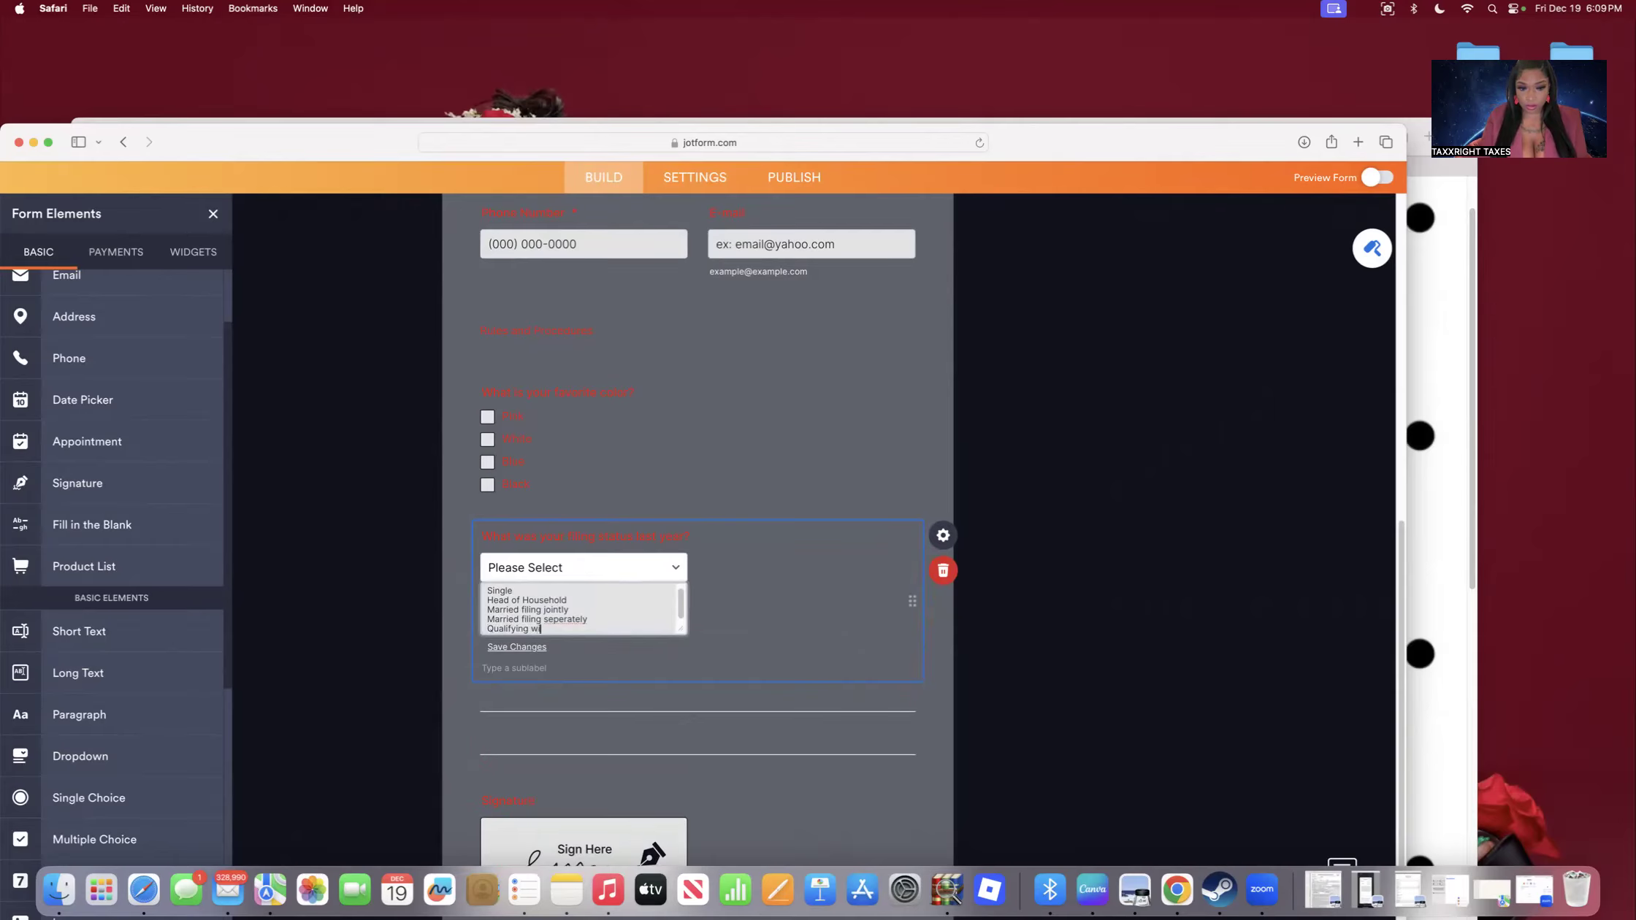
{"action": "key", "text": "BackSpace"}
{"action": "type", "text": "ower"}
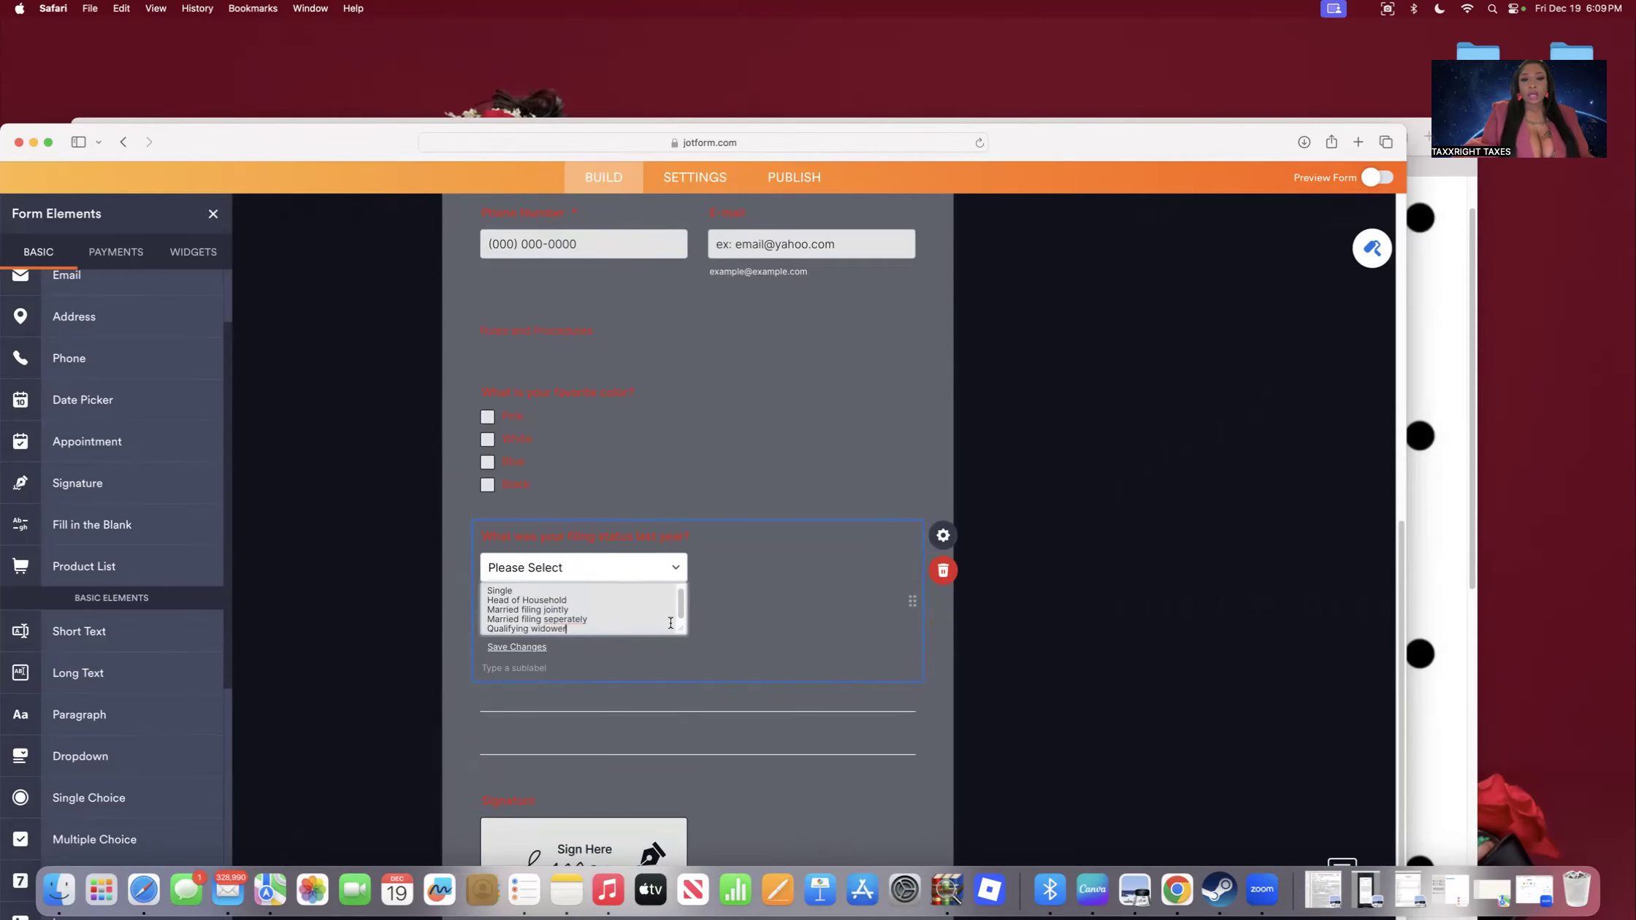
{"action": "left_click", "coordinate": [674, 567]}
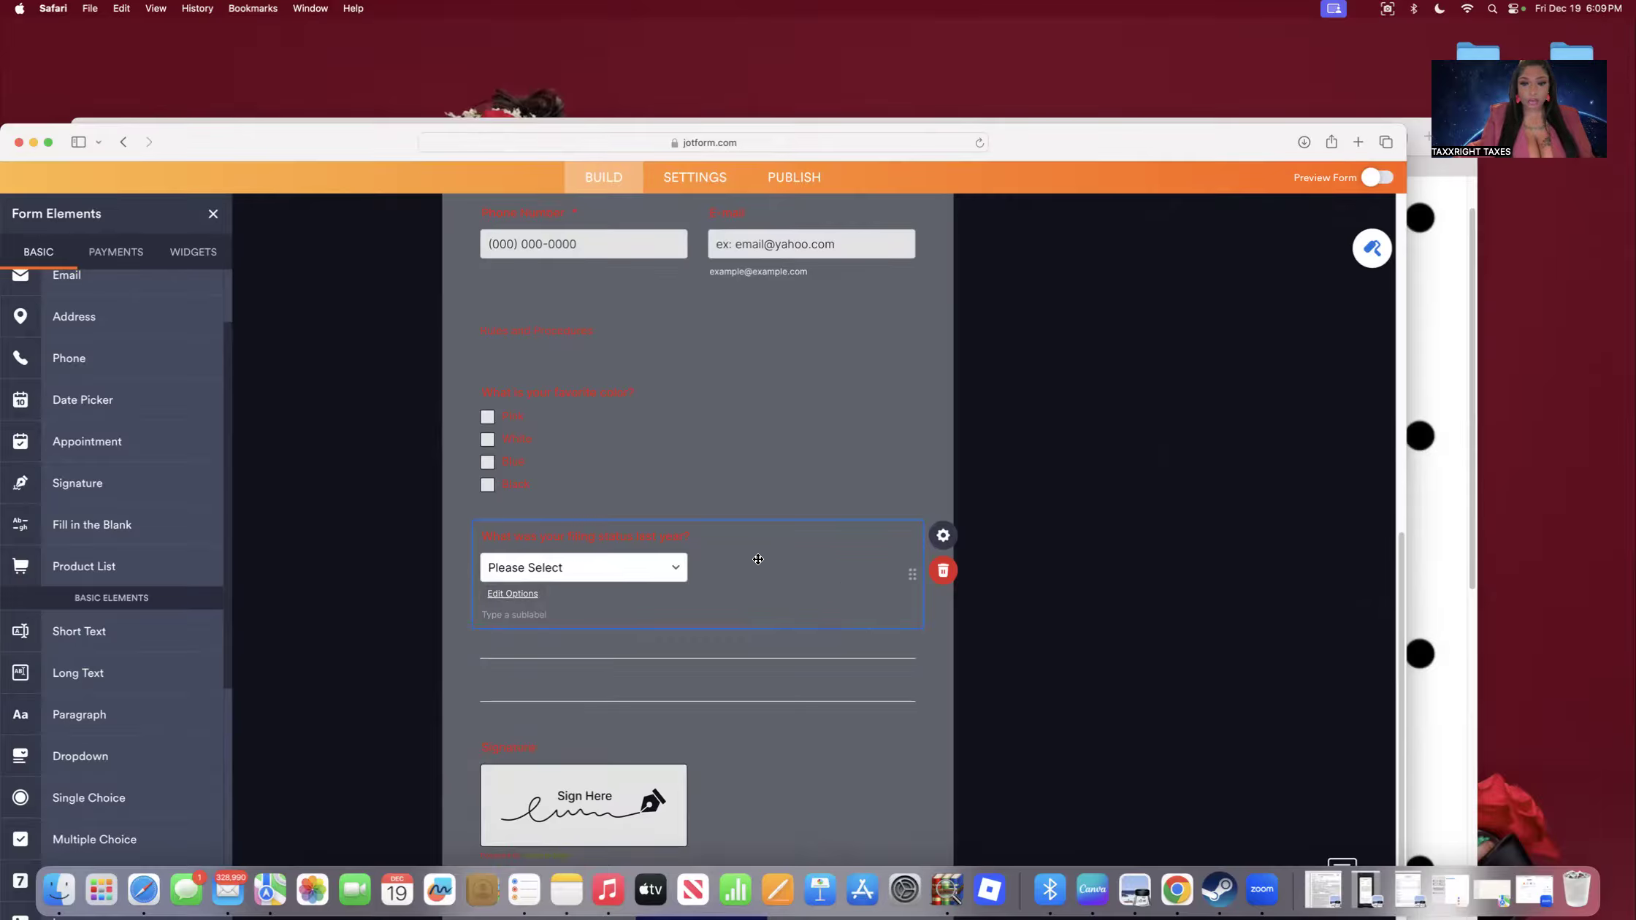
{"action": "left_click", "coordinate": [953, 544]}
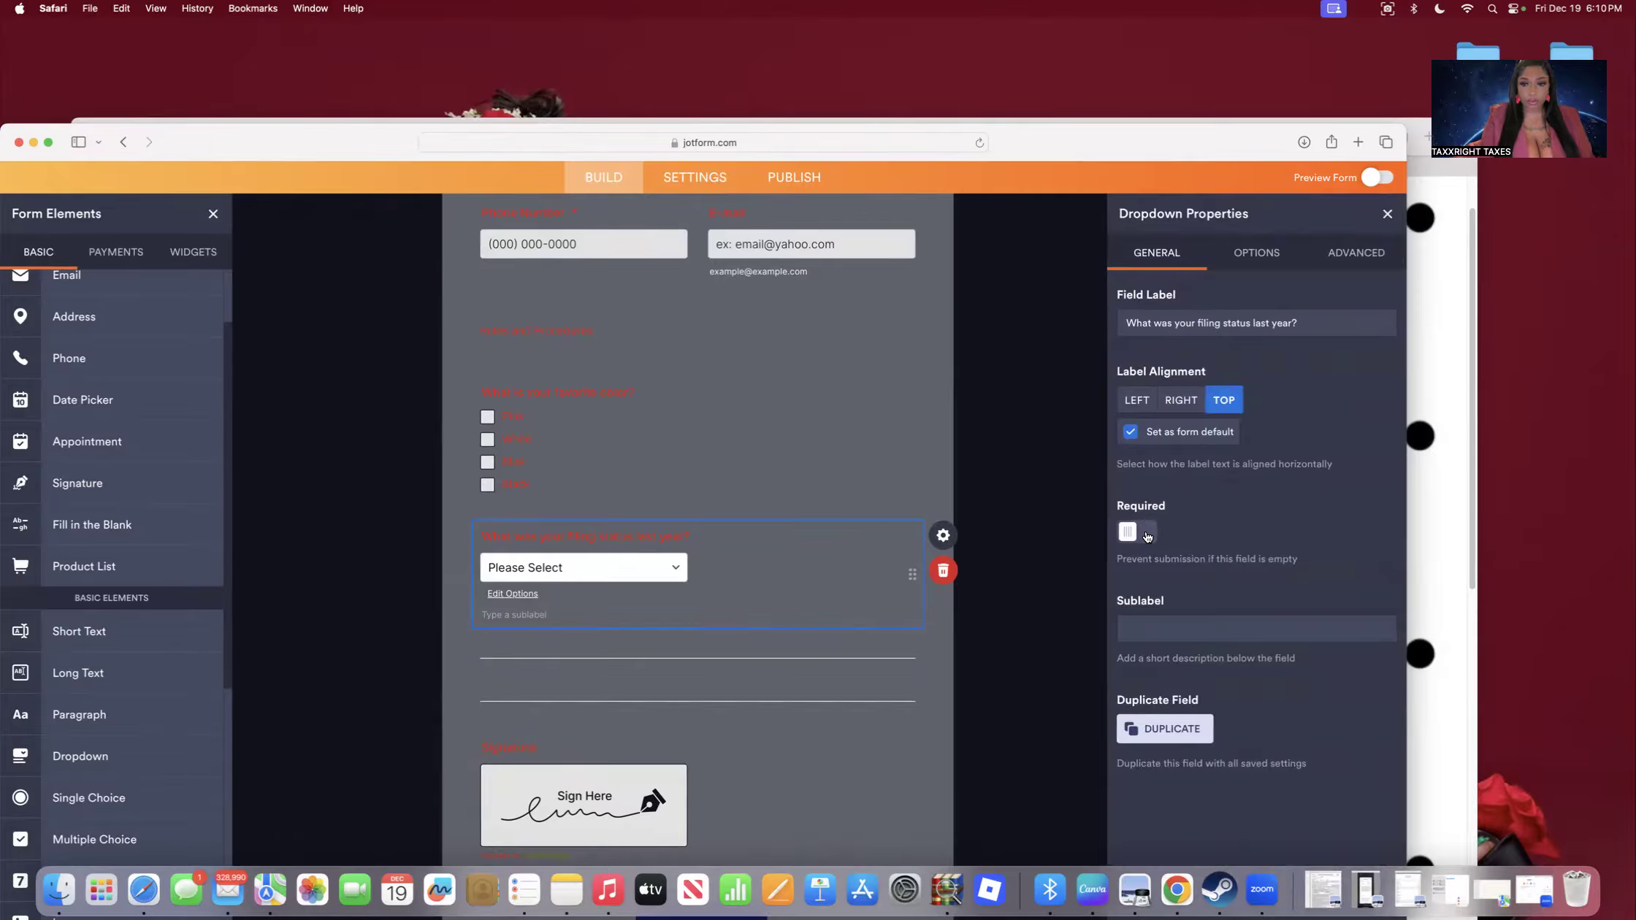
{"action": "left_click", "coordinate": [1130, 537]}
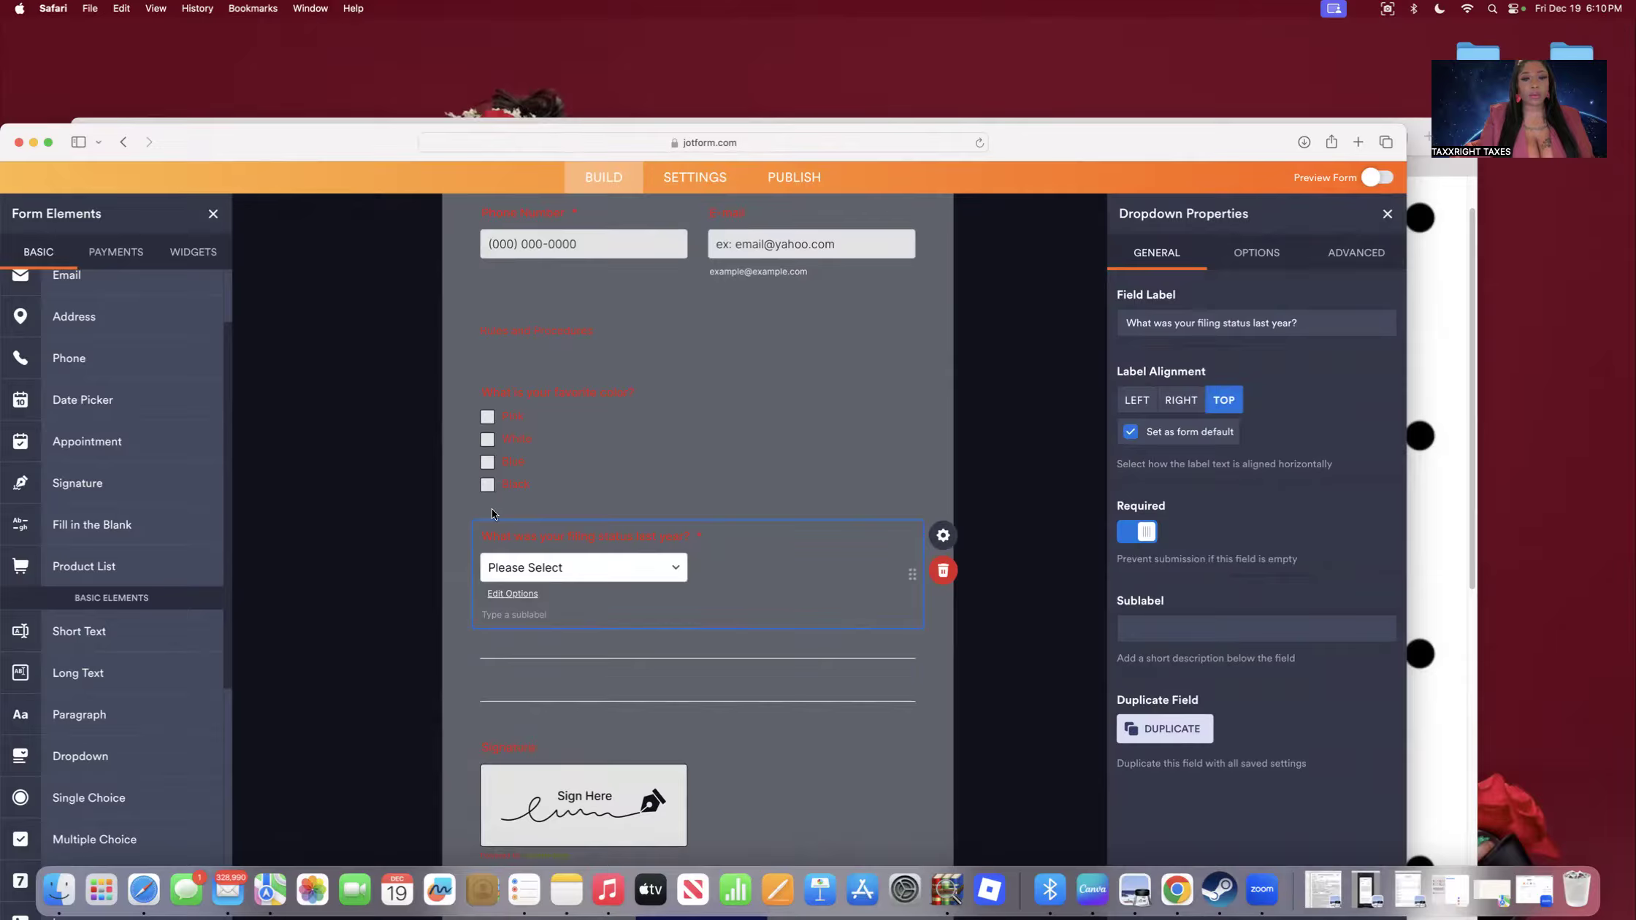
Make the filing status dropdown optional and review its answer options and advanced properties.
{"action": "left_click", "coordinate": [1142, 531]}
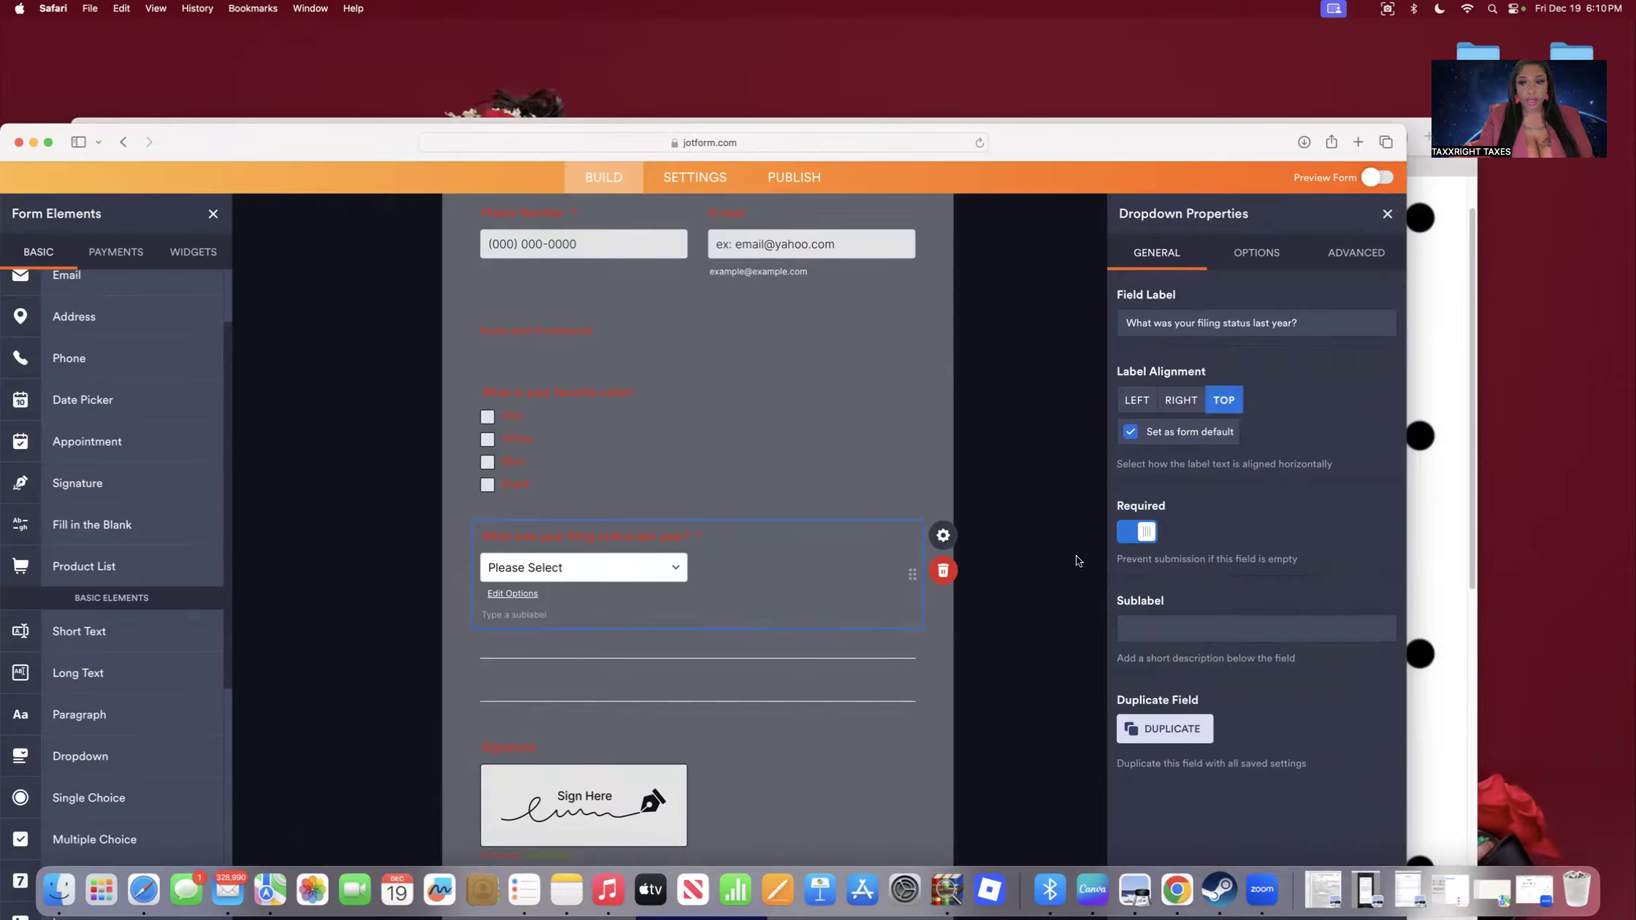
{"action": "left_click", "coordinate": [1144, 532]}
{"action": "left_click", "coordinate": [1297, 267]}
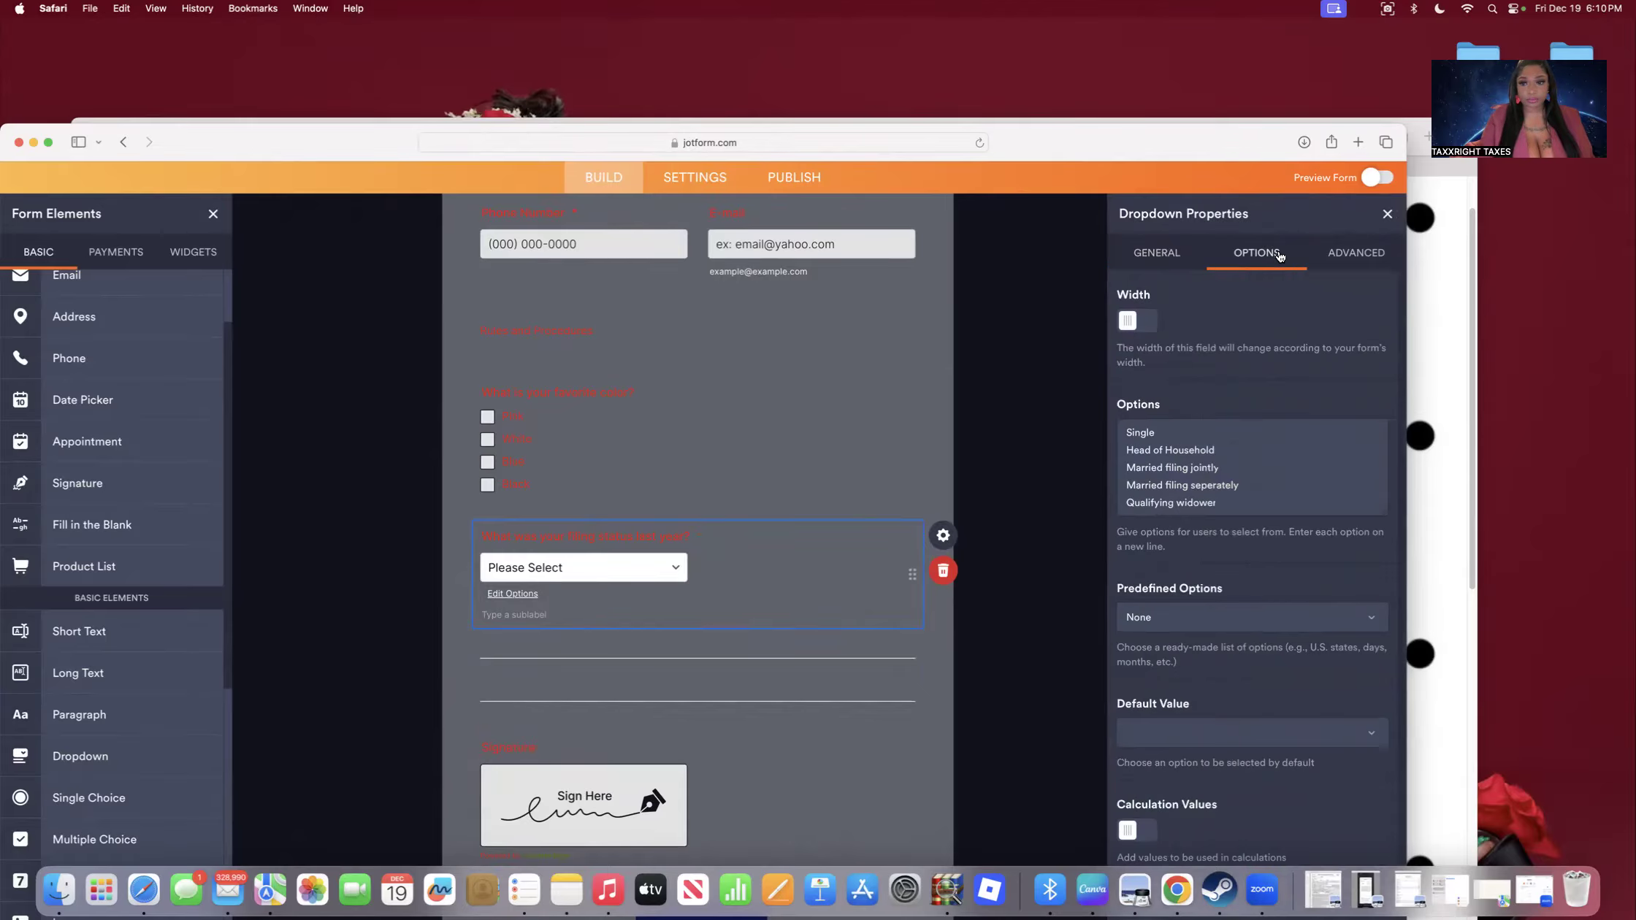
{"action": "left_click", "coordinate": [1348, 264]}
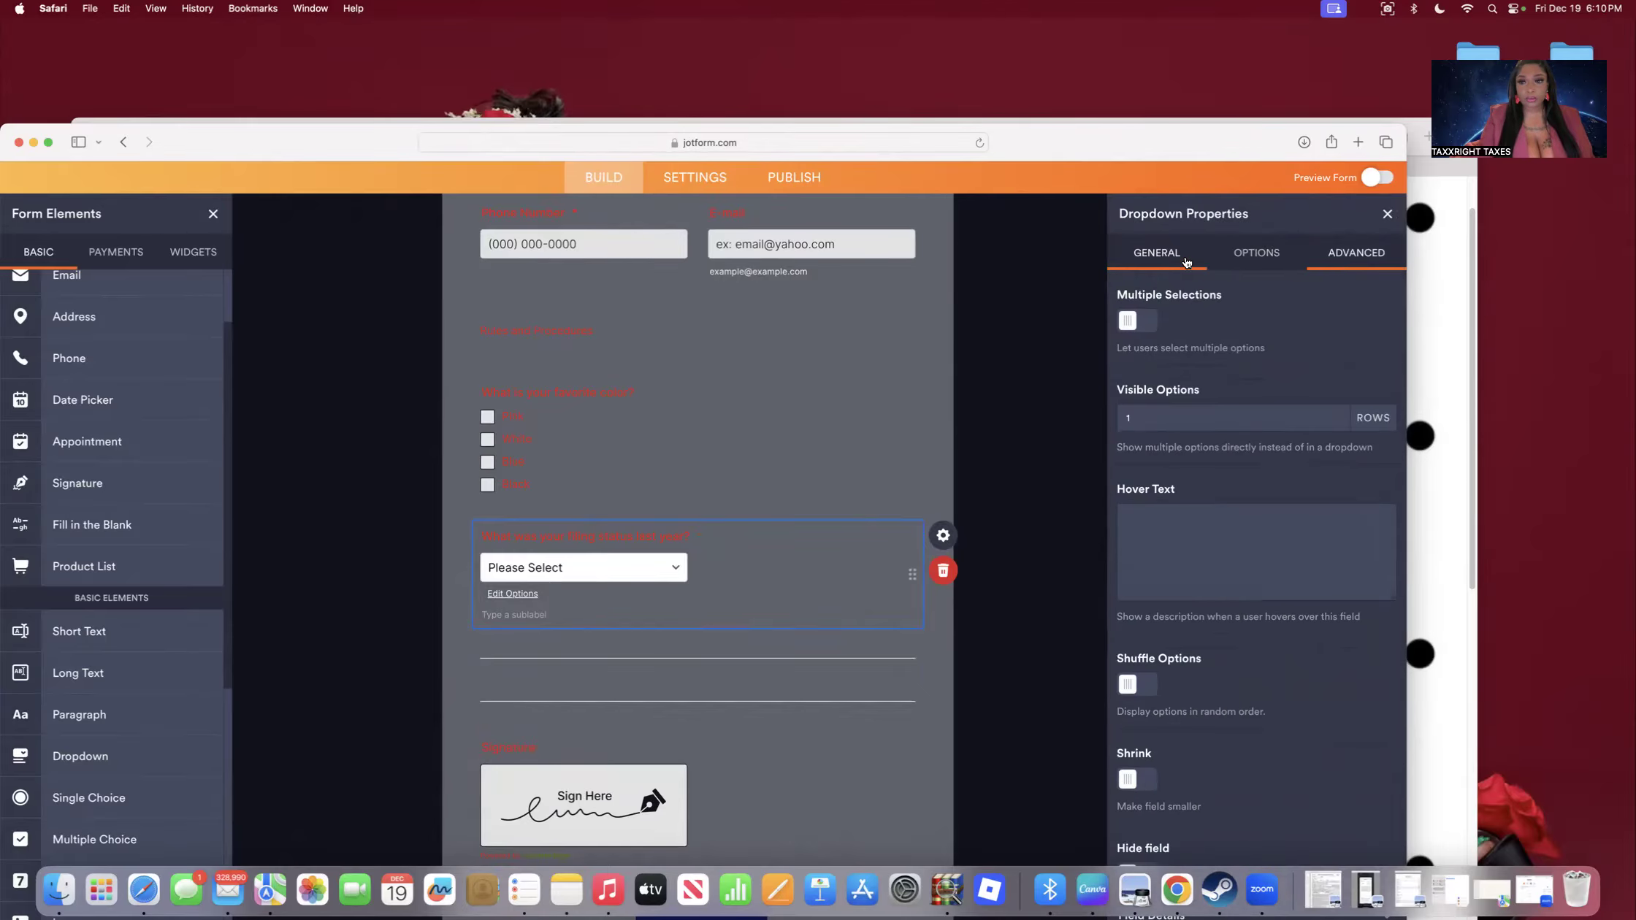
{"action": "left_click", "coordinate": [1149, 267]}
{"action": "left_click", "coordinate": [1386, 216]}
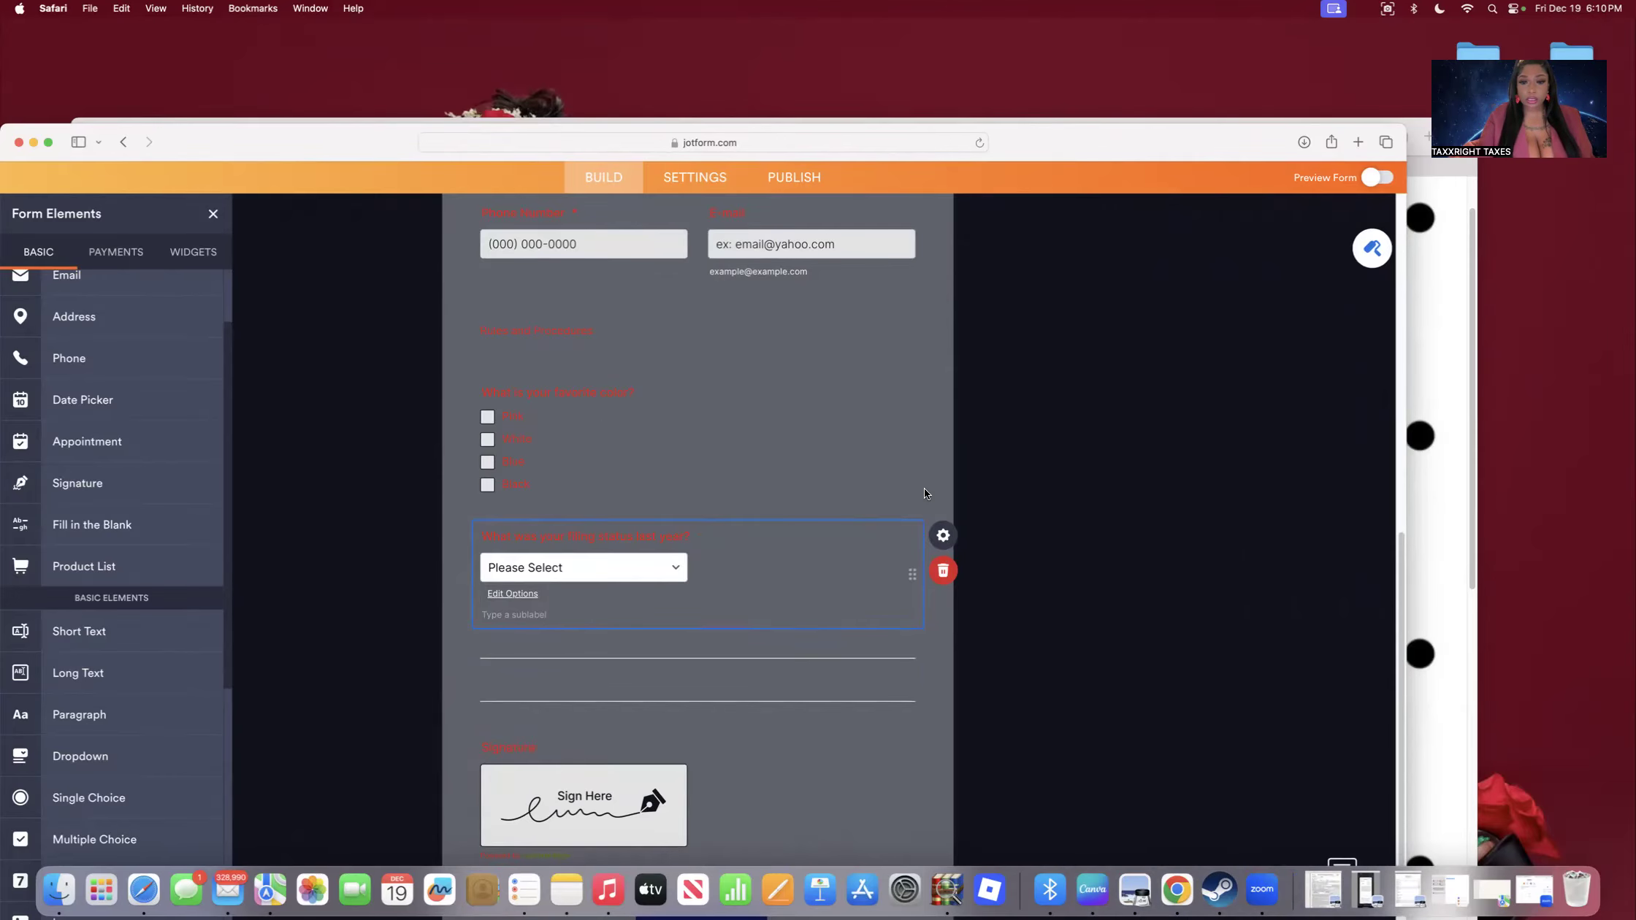
Add a File Upload field labelled "Drivers License" directly above the signature field.
{"action": "left_click_drag", "start_coordinate": [1395, 543], "coordinate": [1401, 589]}
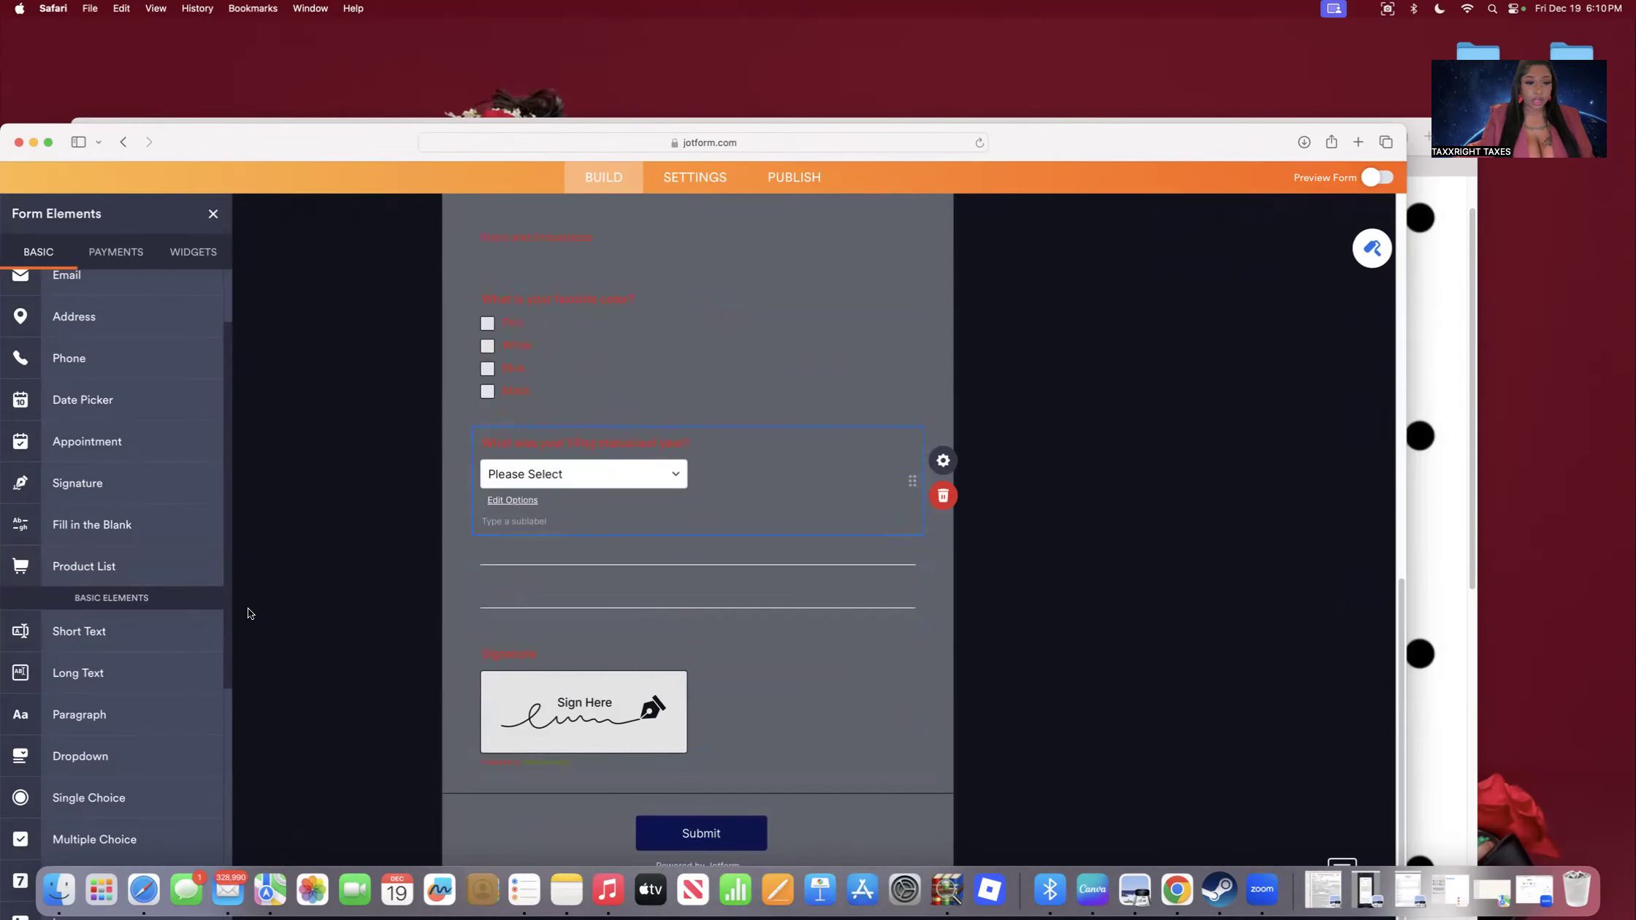
{"action": "scroll", "coordinate": [220, 631], "scroll_direction": "down", "scroll_amount": 5}
{"action": "mouse_move", "coordinate": [82, 676]}
{"action": "left_mouse_down"}
{"action": "mouse_move", "coordinate": [431, 632]}
{"action": "mouse_move", "coordinate": [573, 647]}
{"action": "mouse_move", "coordinate": [545, 657]}
{"action": "left_mouse_up"}
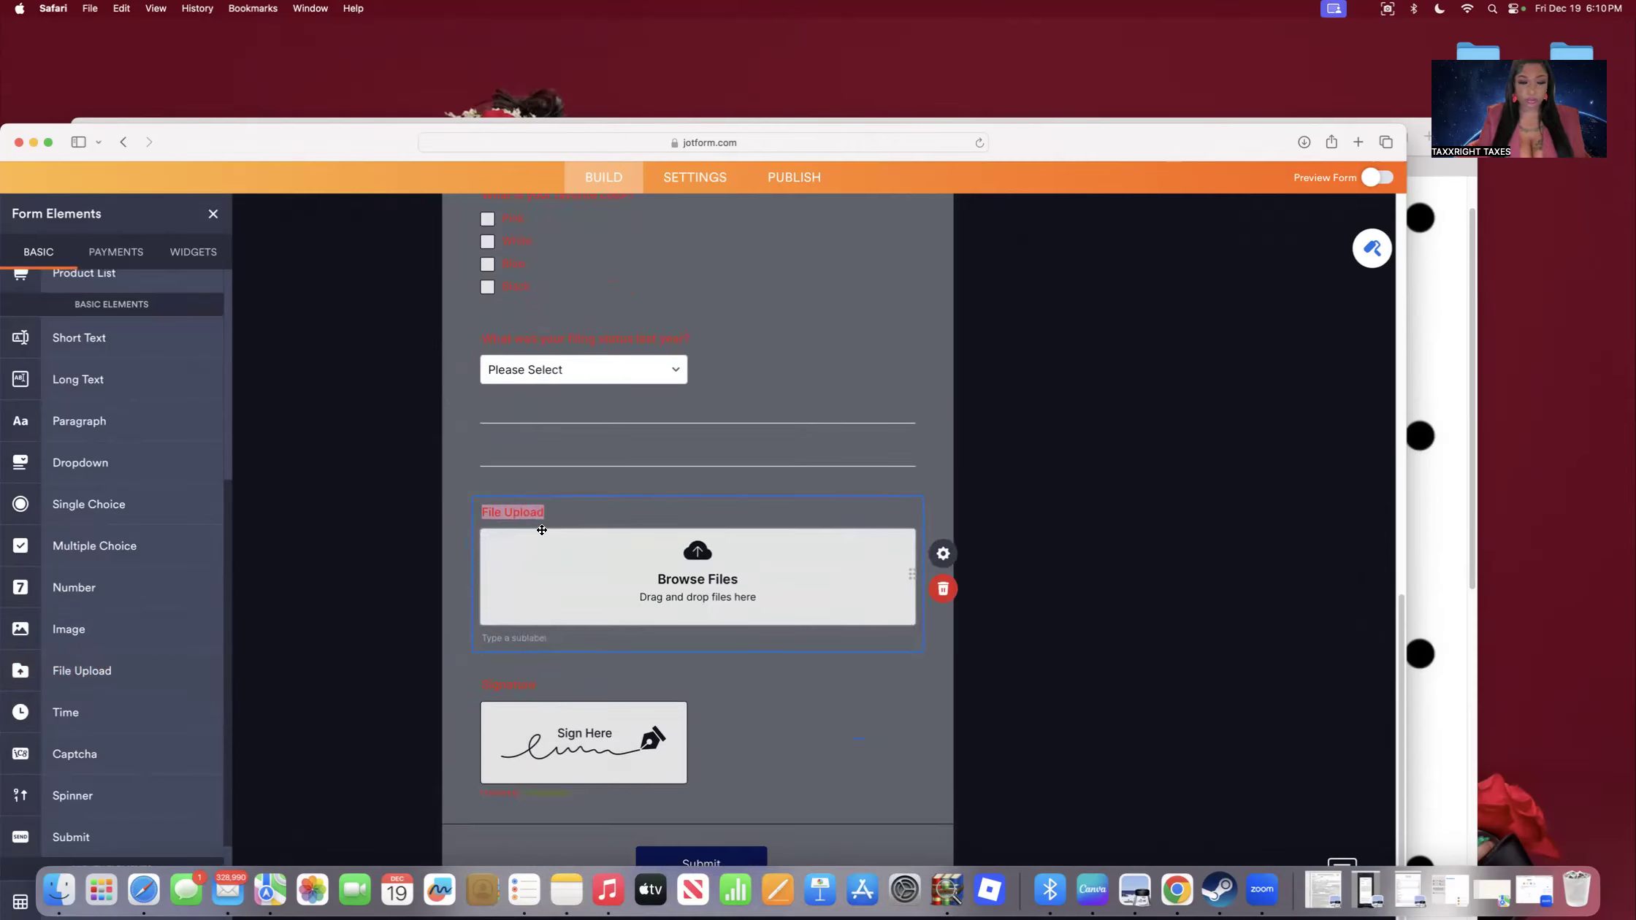
{"action": "type", "text": "U"}
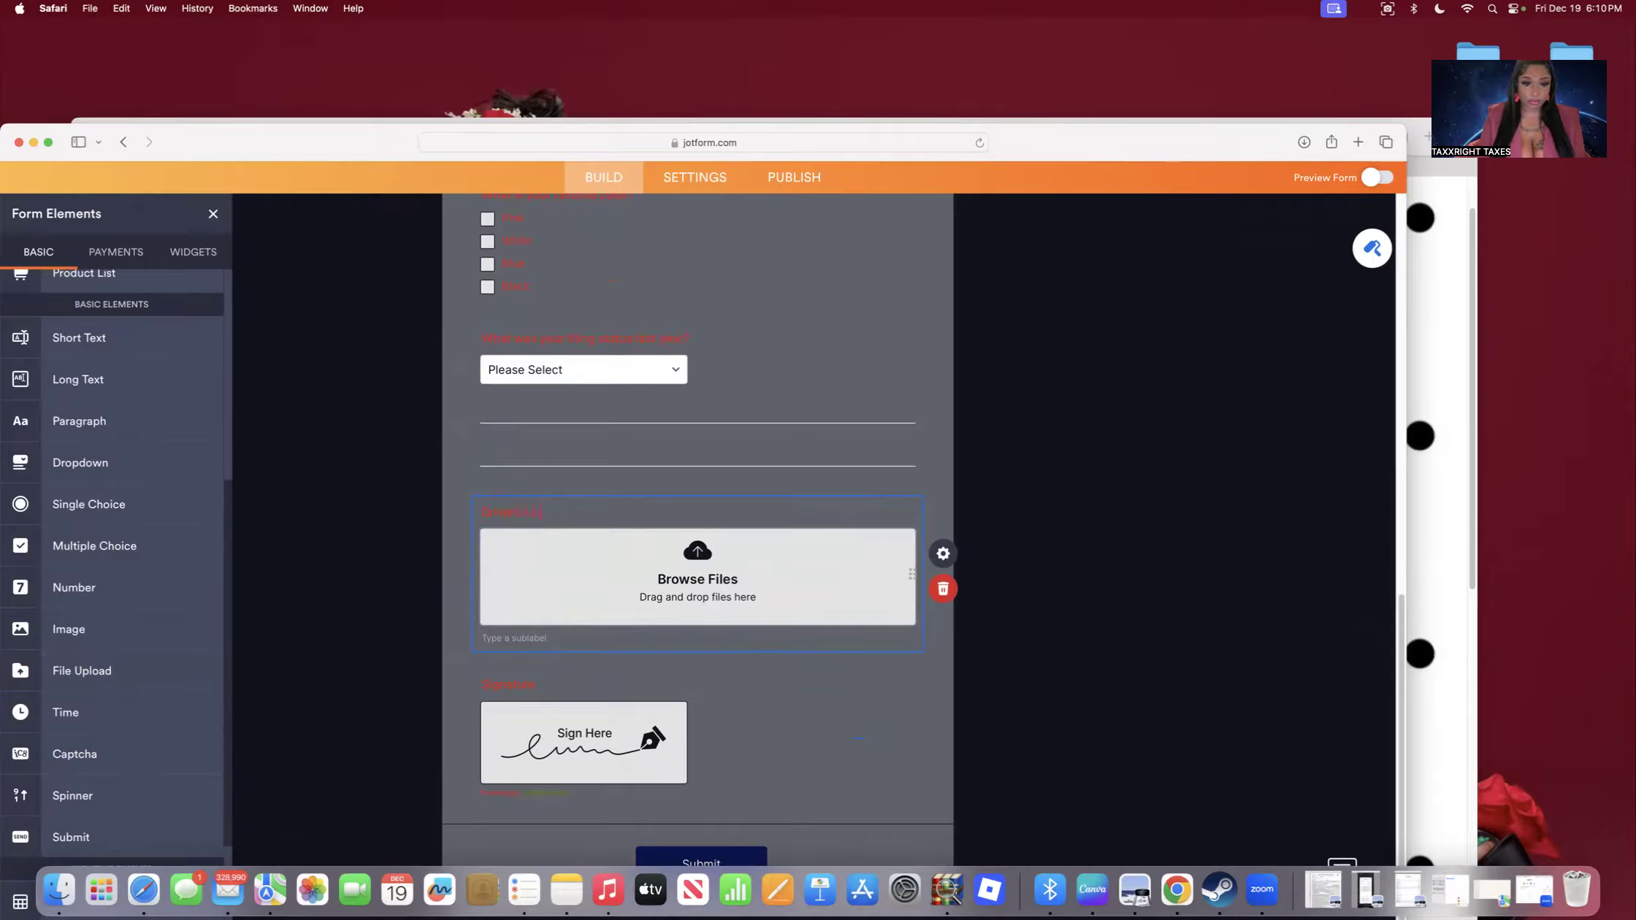
{"action": "type", "text": "rivers License"}
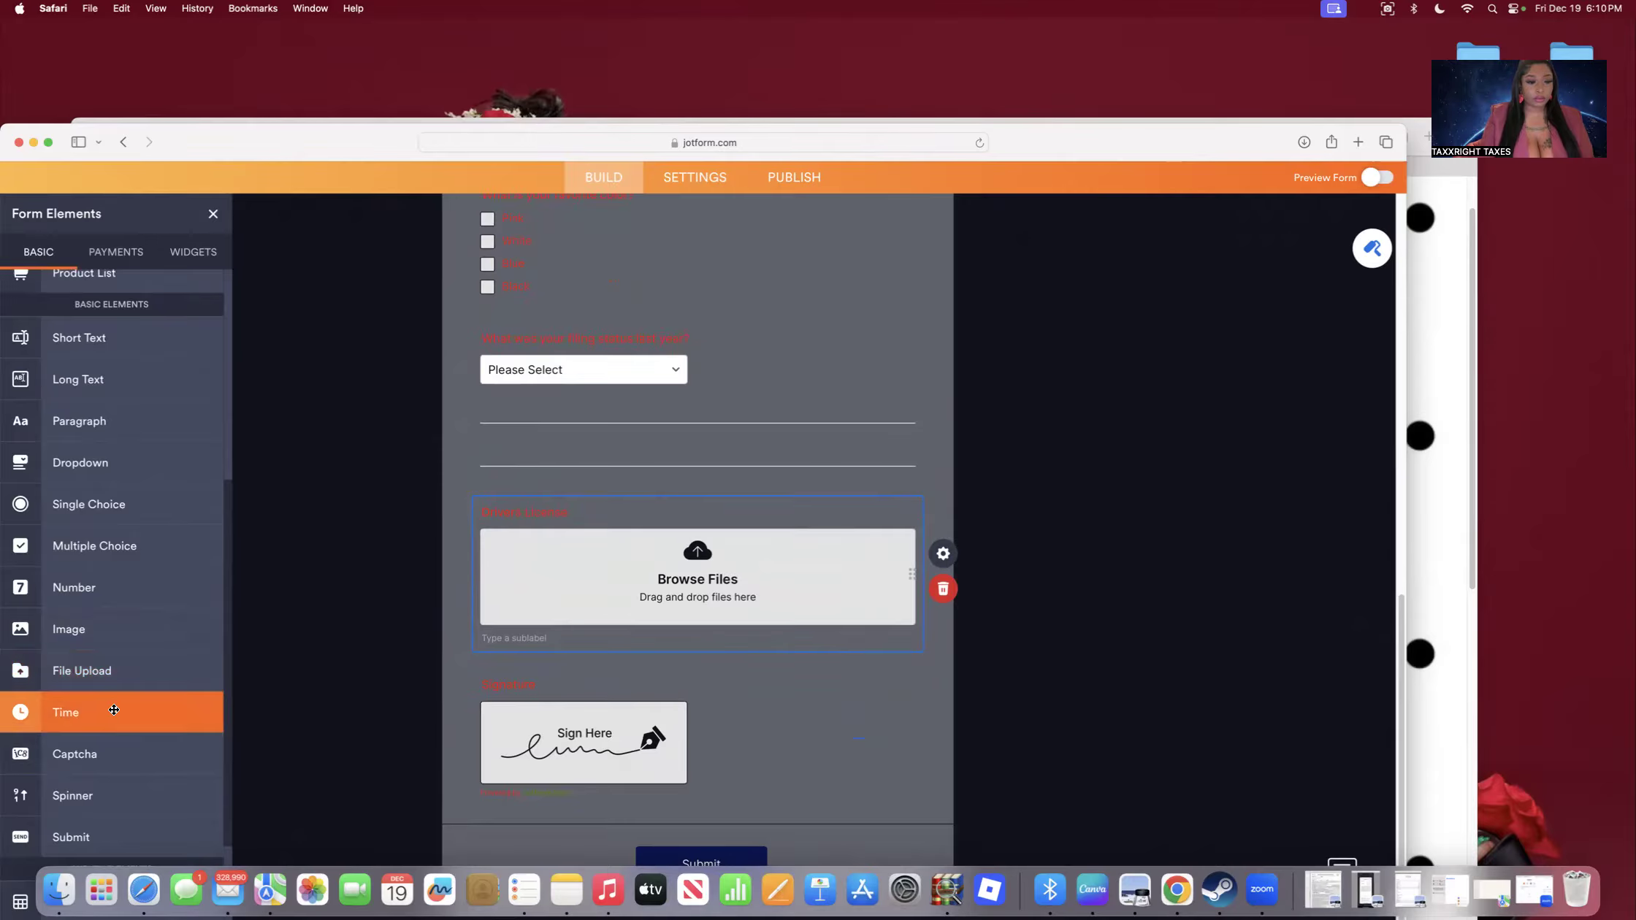
Add a Captcha field between the license upload and the signature, and look through the remaining basic elements.
{"action": "left_click_drag", "start_coordinate": [114, 754], "coordinate": [555, 692]}
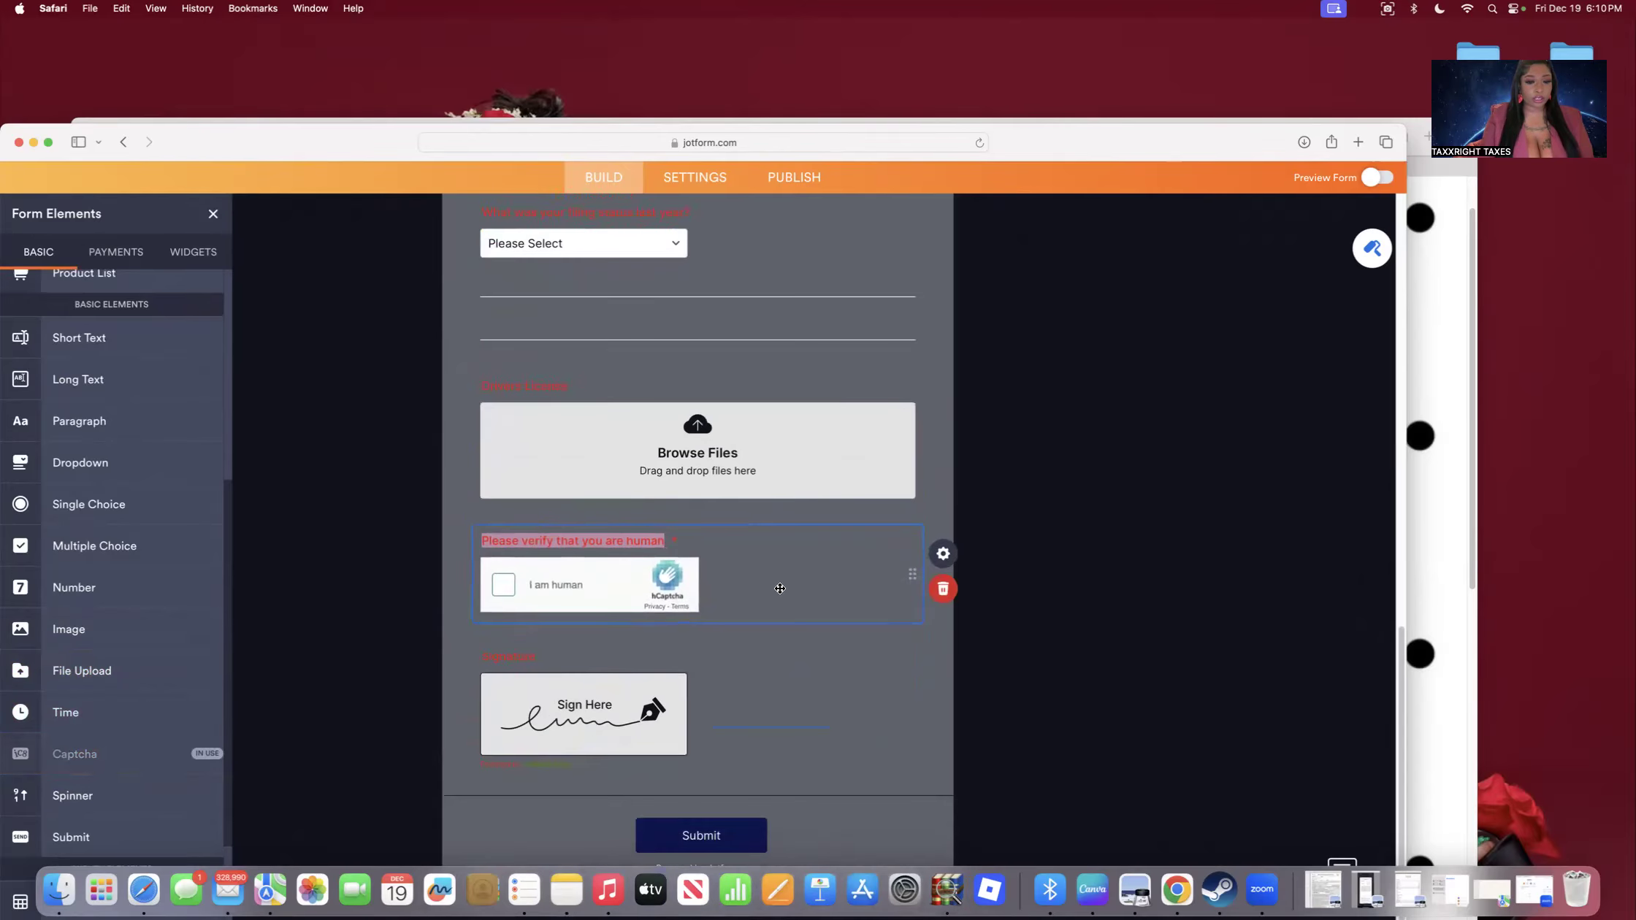
{"action": "scroll", "coordinate": [229, 615], "scroll_direction": "down", "scroll_amount": 5}
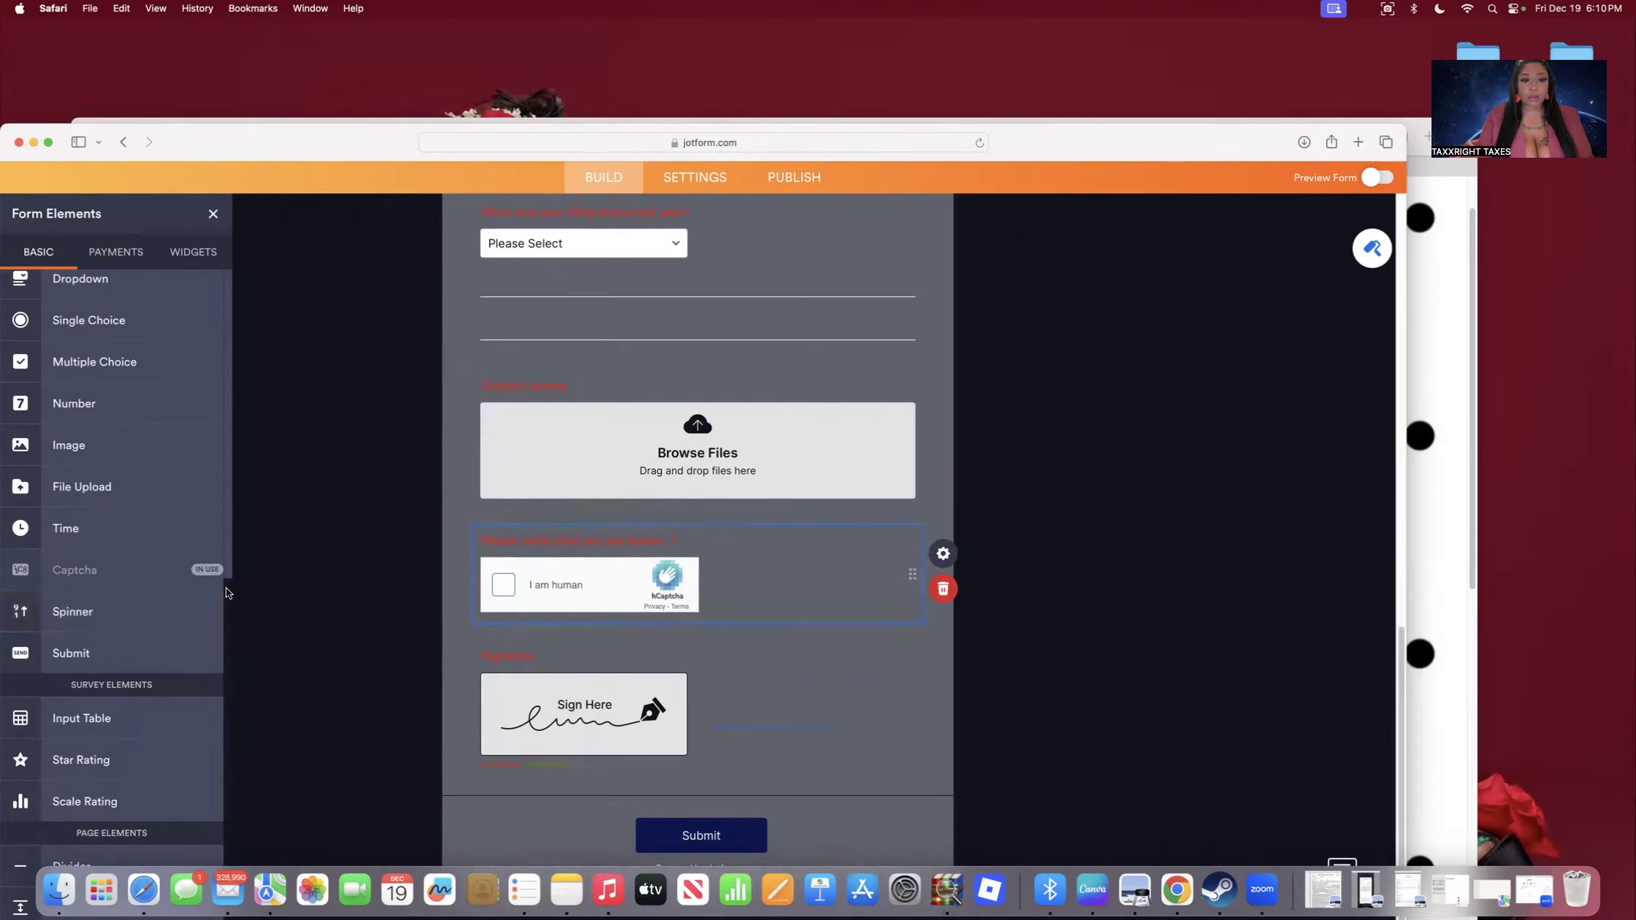
{"action": "scroll", "coordinate": [227, 642], "scroll_direction": "down", "scroll_amount": 1}
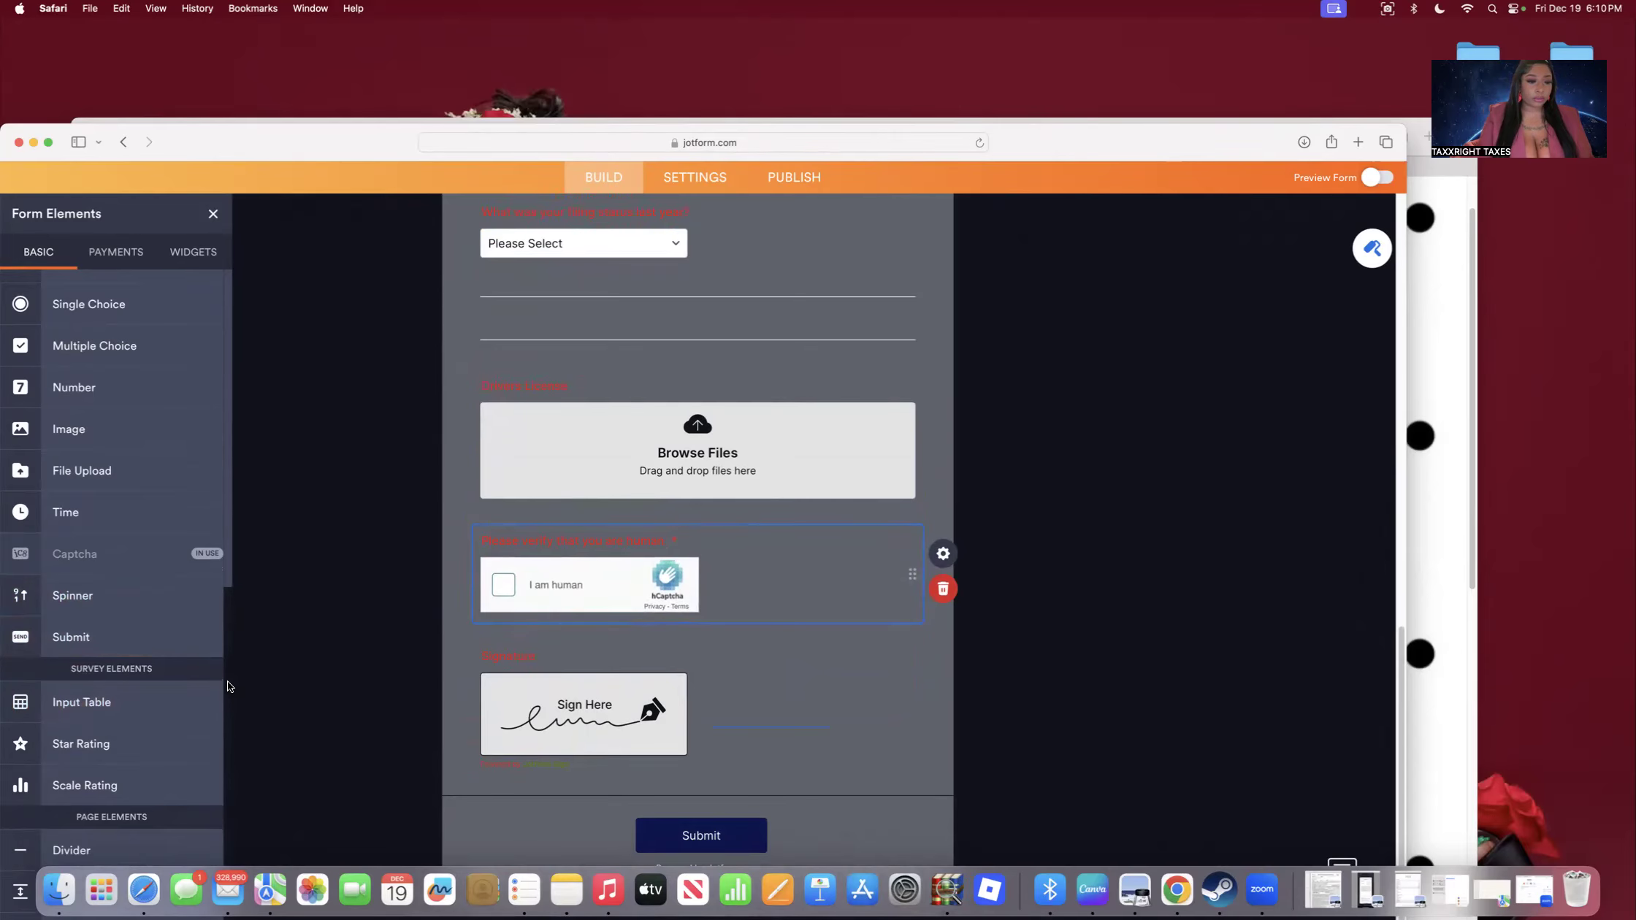
{"action": "scroll", "coordinate": [221, 491], "scroll_direction": "up", "scroll_amount": 10}
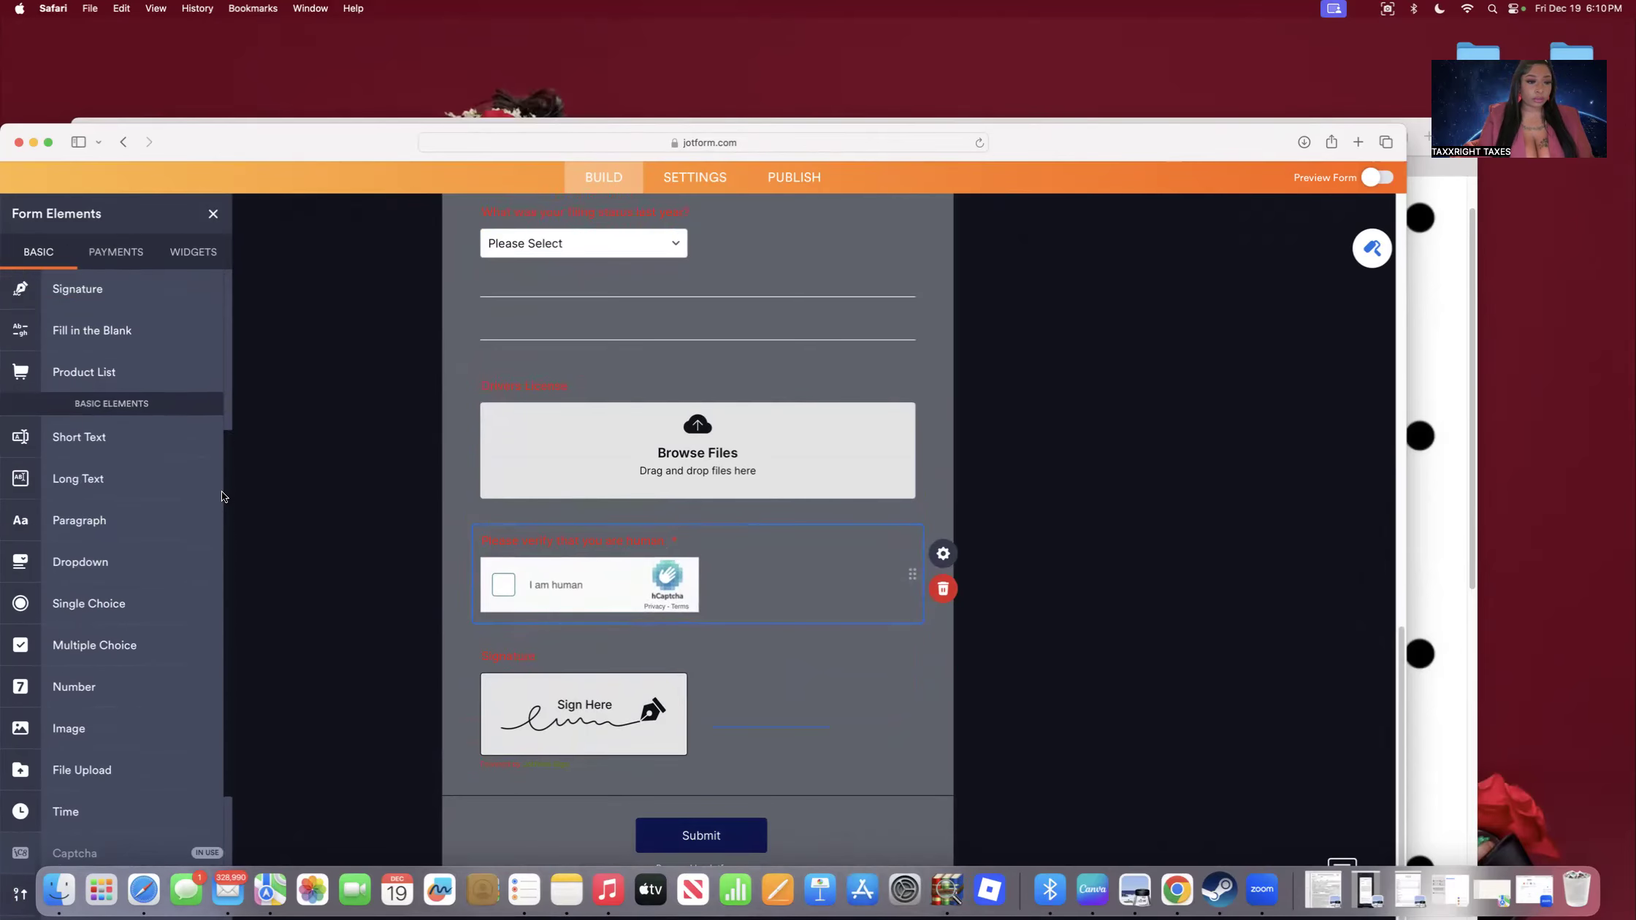
Try a Cash App Pay payment field above the signature, remove it and browse the other payment gateways.
{"action": "left_click", "coordinate": [114, 251]}
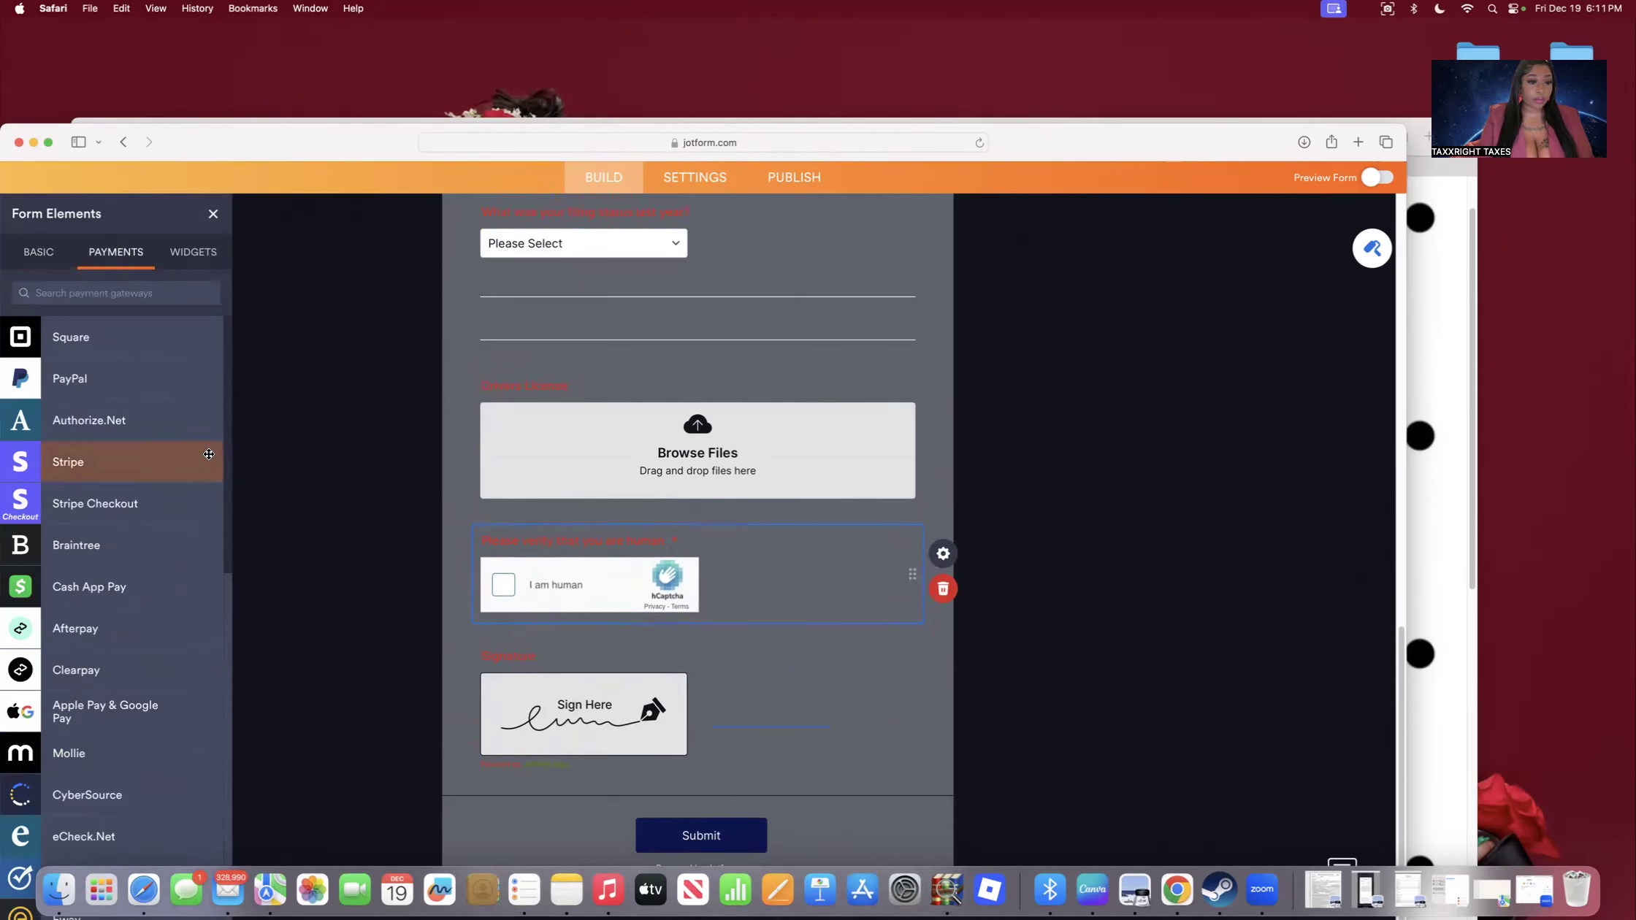
{"action": "left_click_drag", "start_coordinate": [219, 588], "coordinate": [606, 661]}
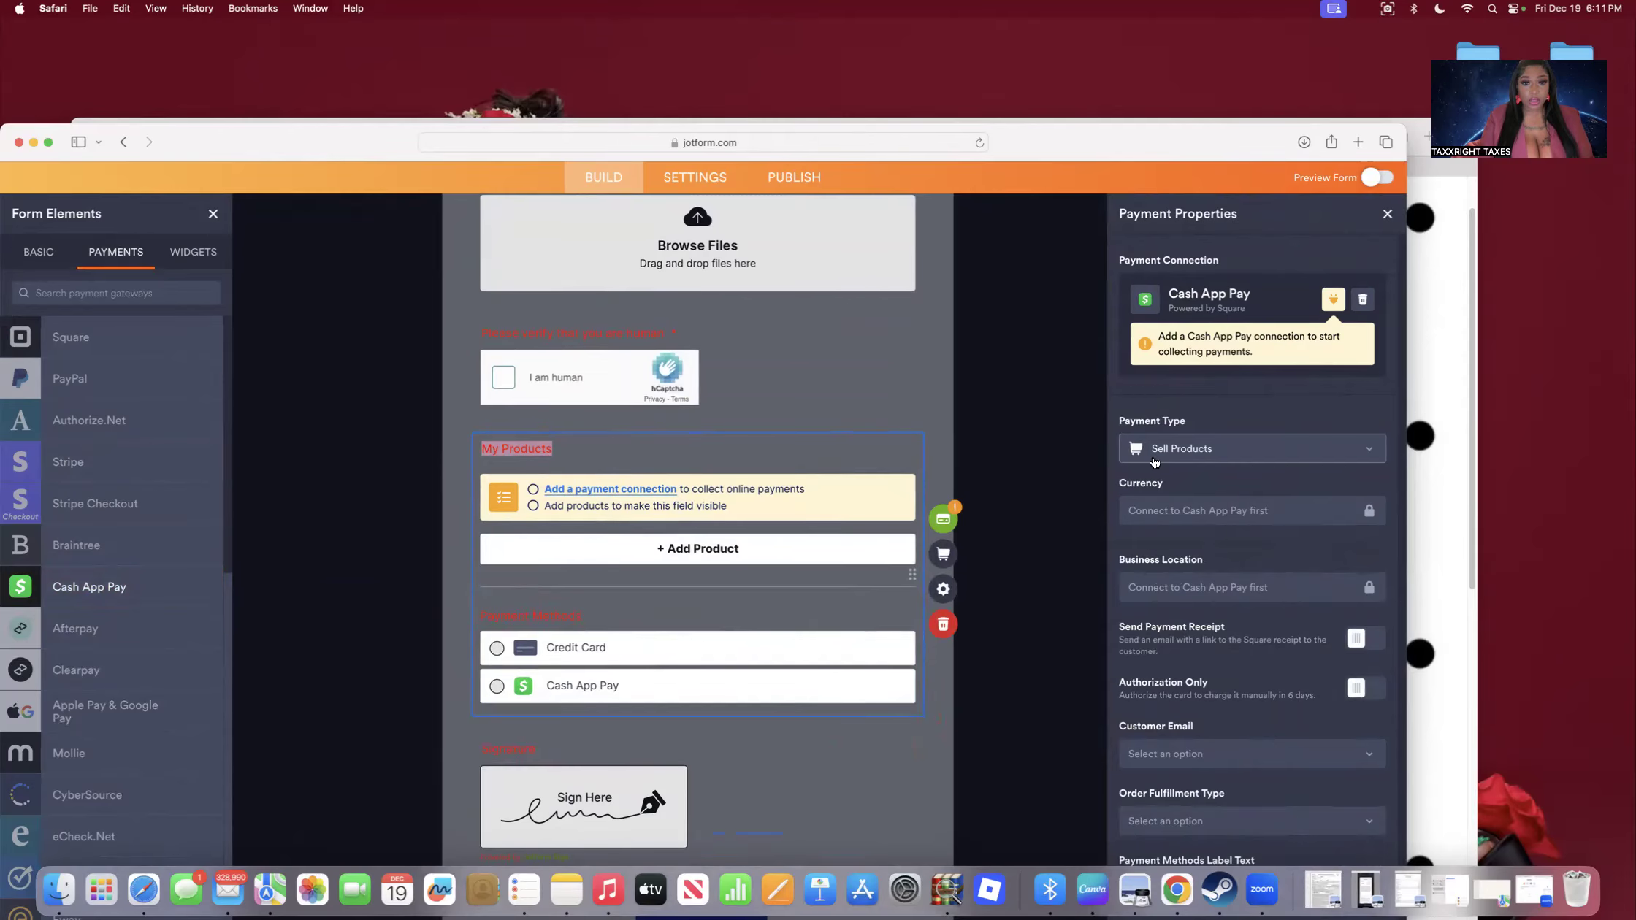
{"action": "left_click", "coordinate": [1187, 444]}
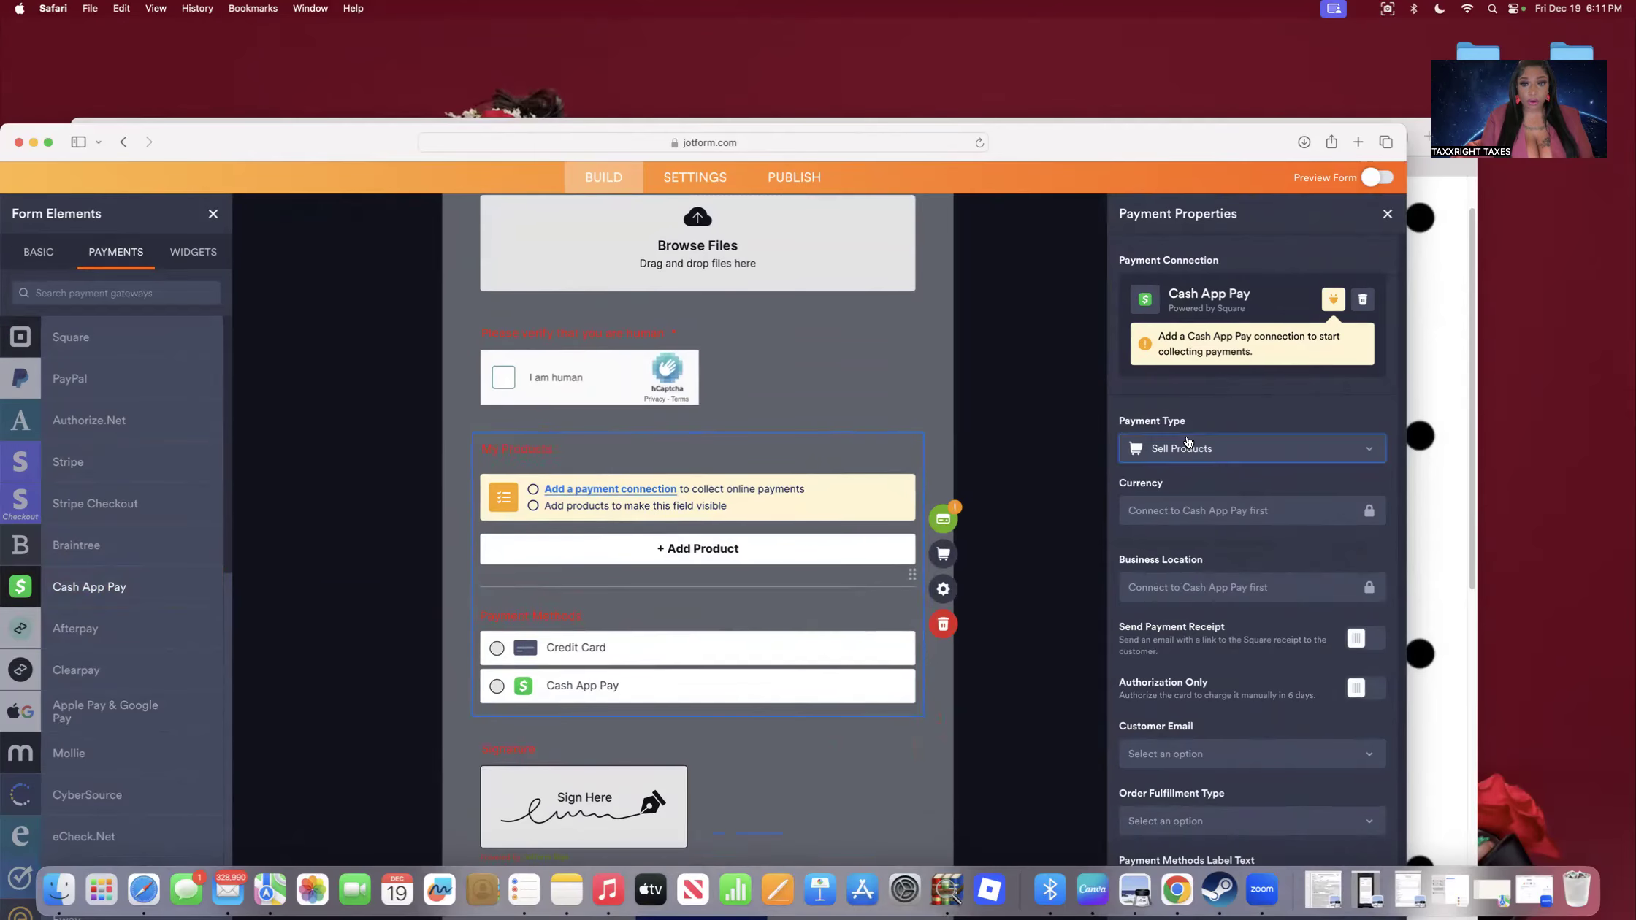
{"action": "left_click", "coordinate": [1188, 443]}
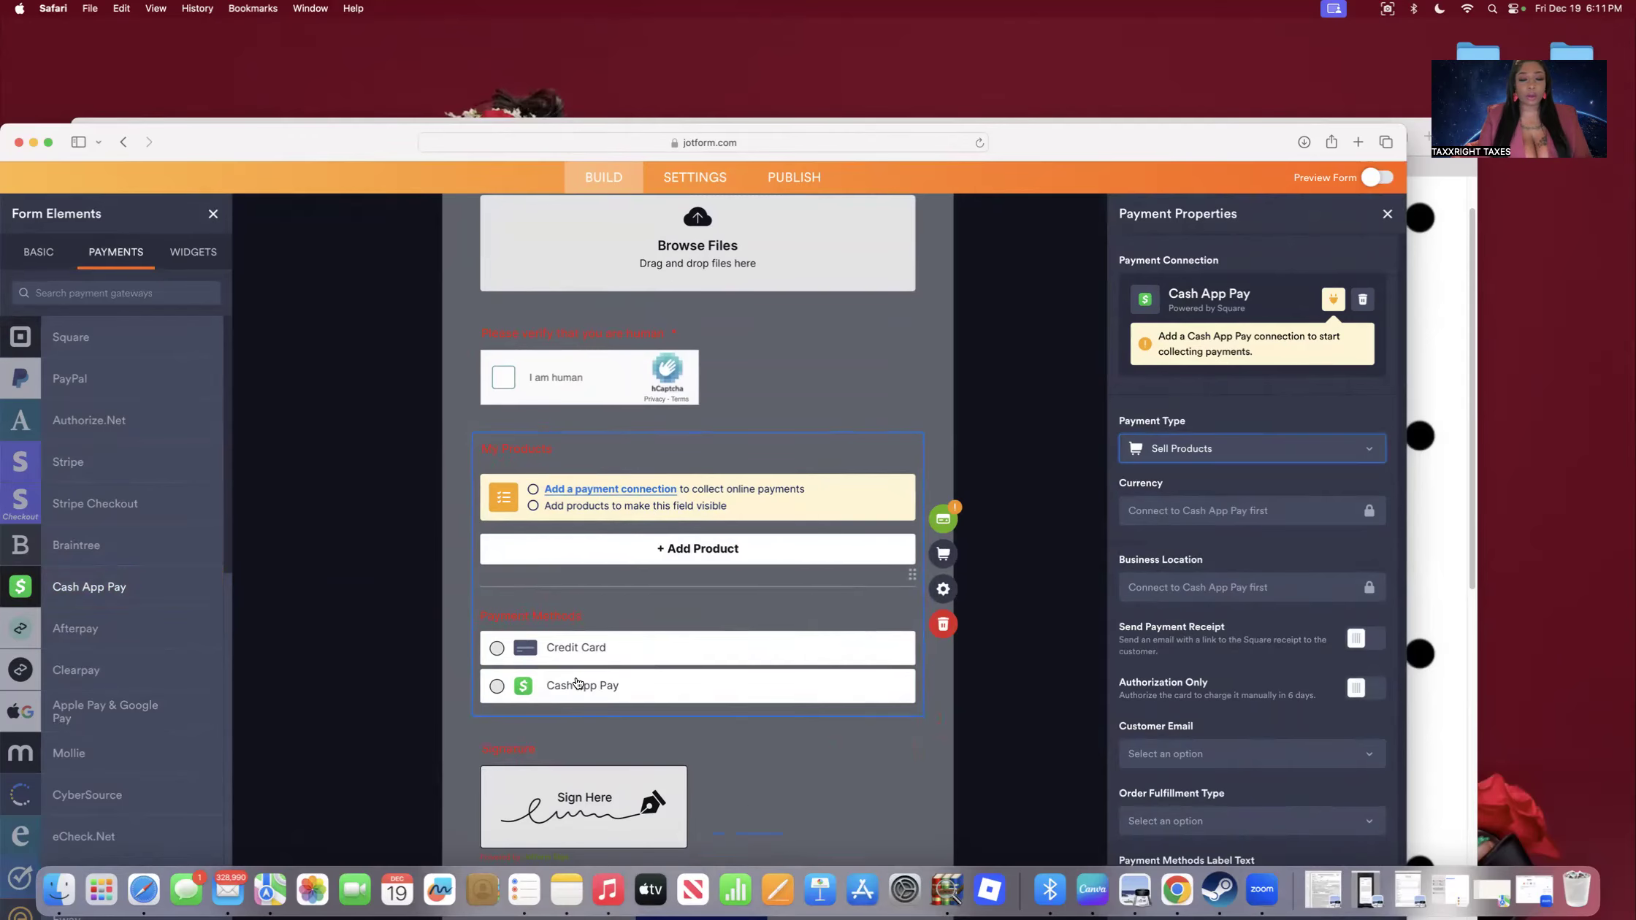
{"action": "left_click", "coordinate": [943, 624]}
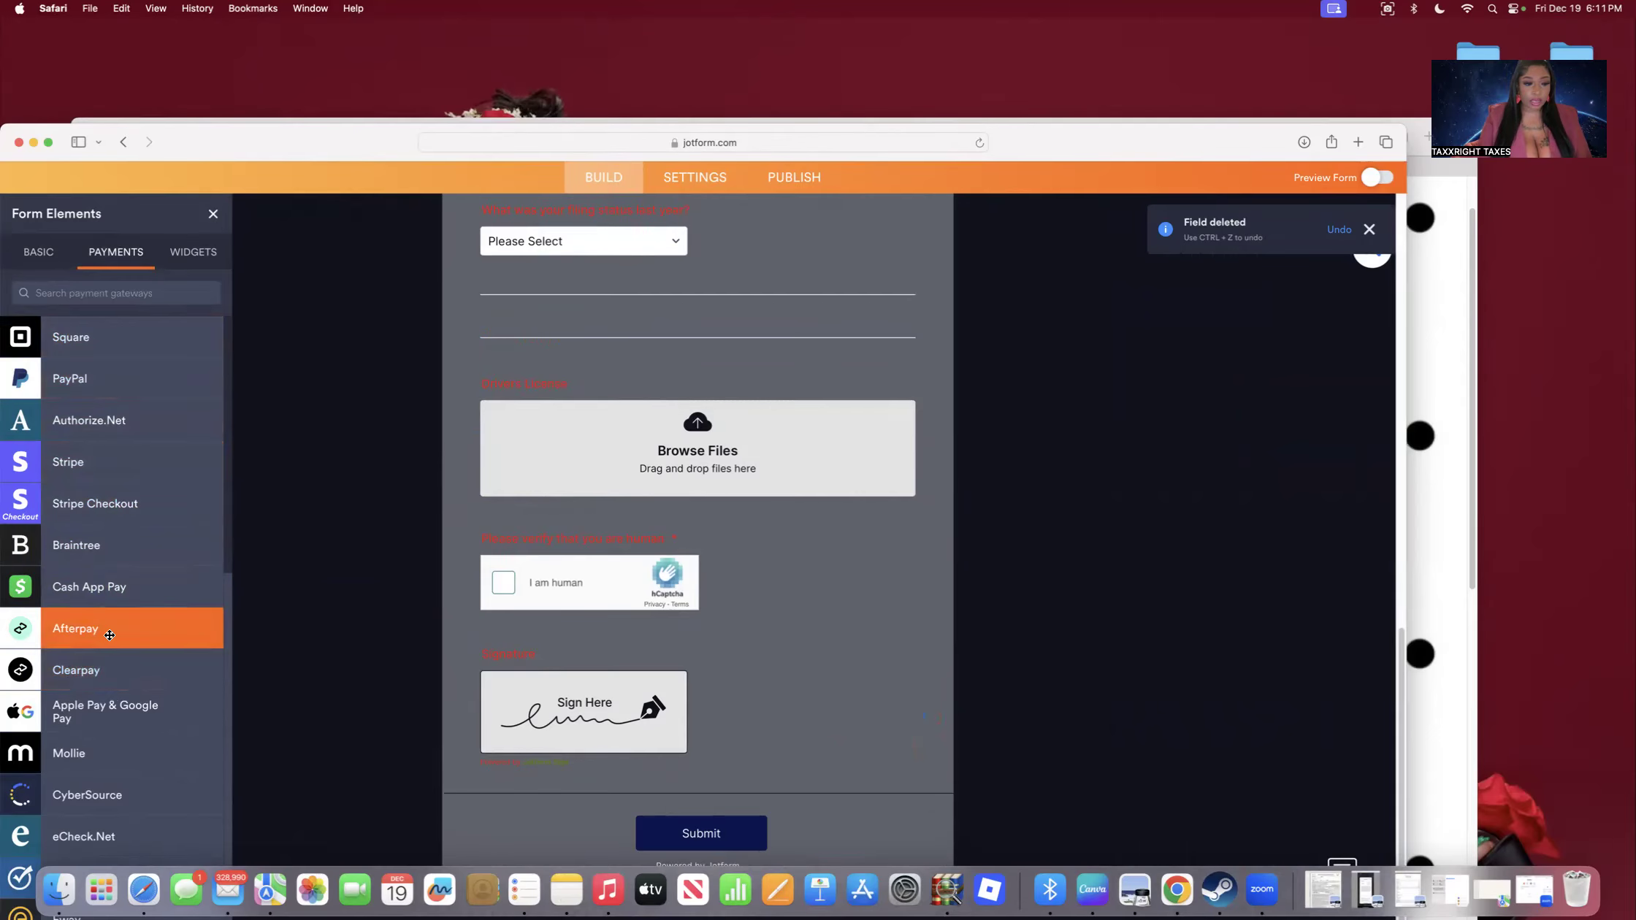
{"action": "scroll", "coordinate": [228, 633], "scroll_direction": "down", "scroll_amount": 2}
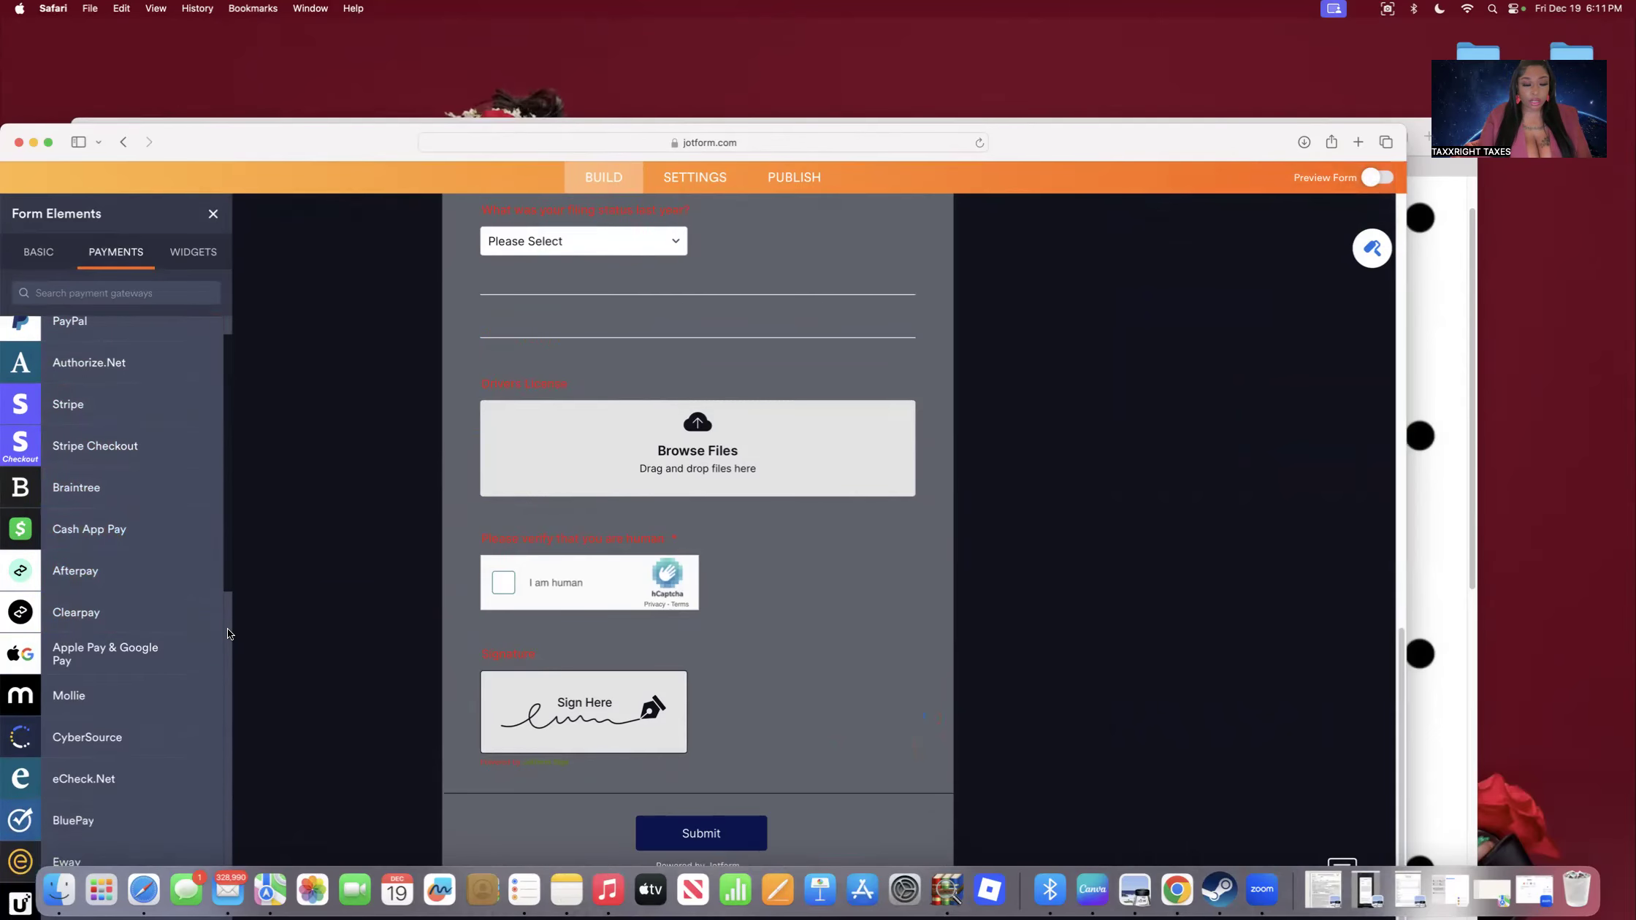
{"action": "scroll", "coordinate": [227, 634], "scroll_direction": "down", "scroll_amount": 10}
{"action": "scroll", "coordinate": [210, 824], "scroll_direction": "down", "scroll_amount": 2}
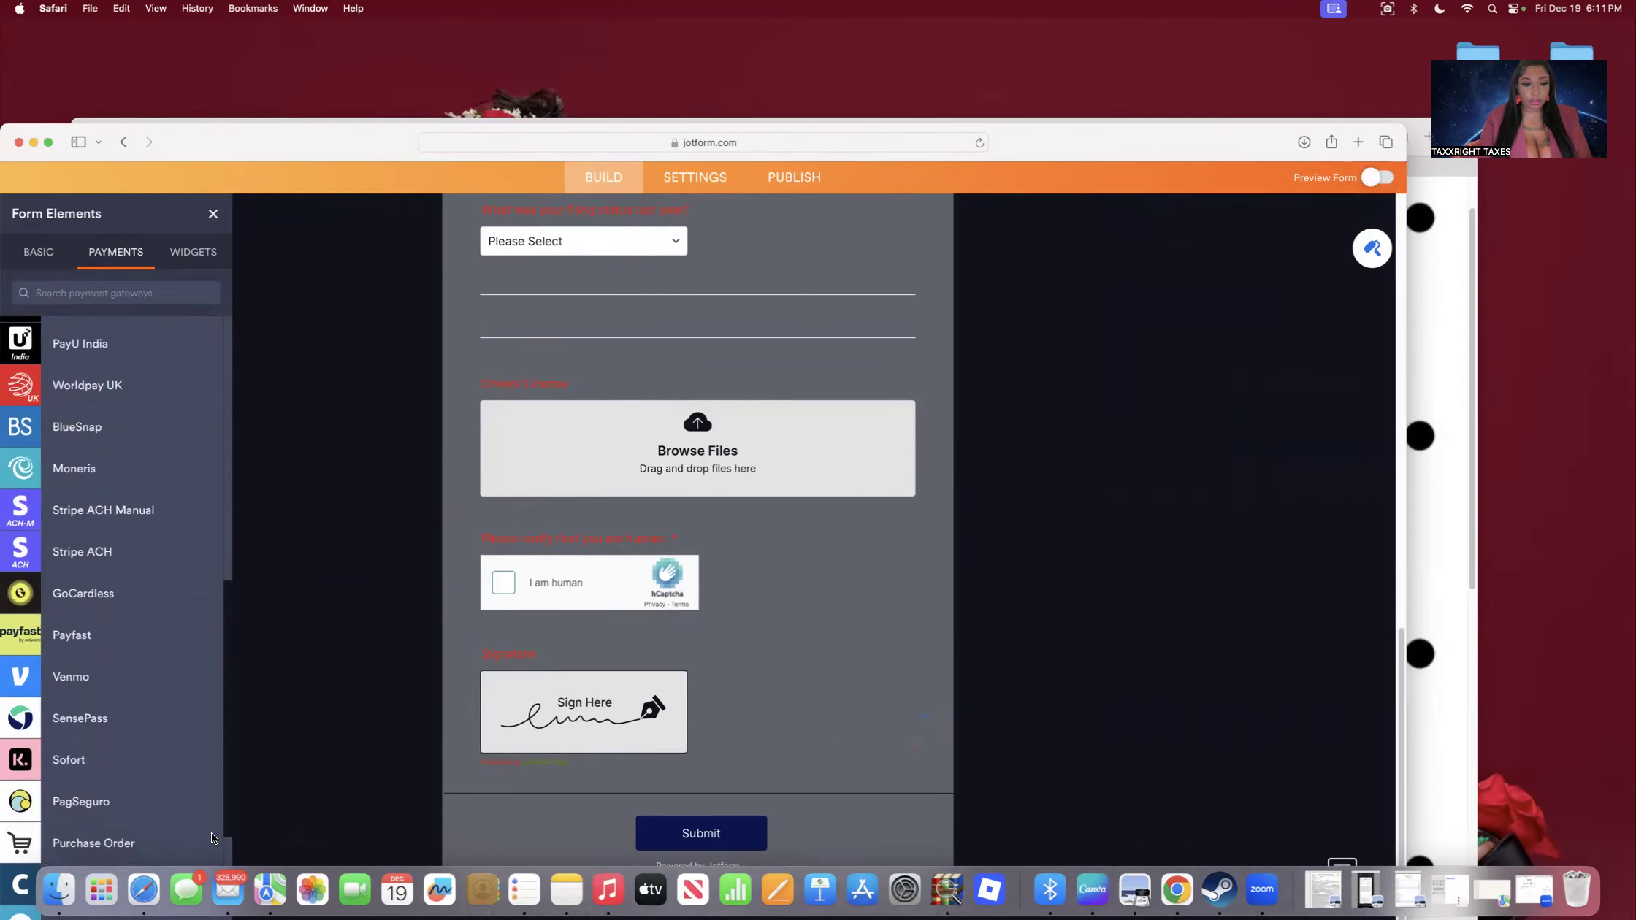
{"action": "scroll", "coordinate": [215, 701], "scroll_direction": "up", "scroll_amount": 15}
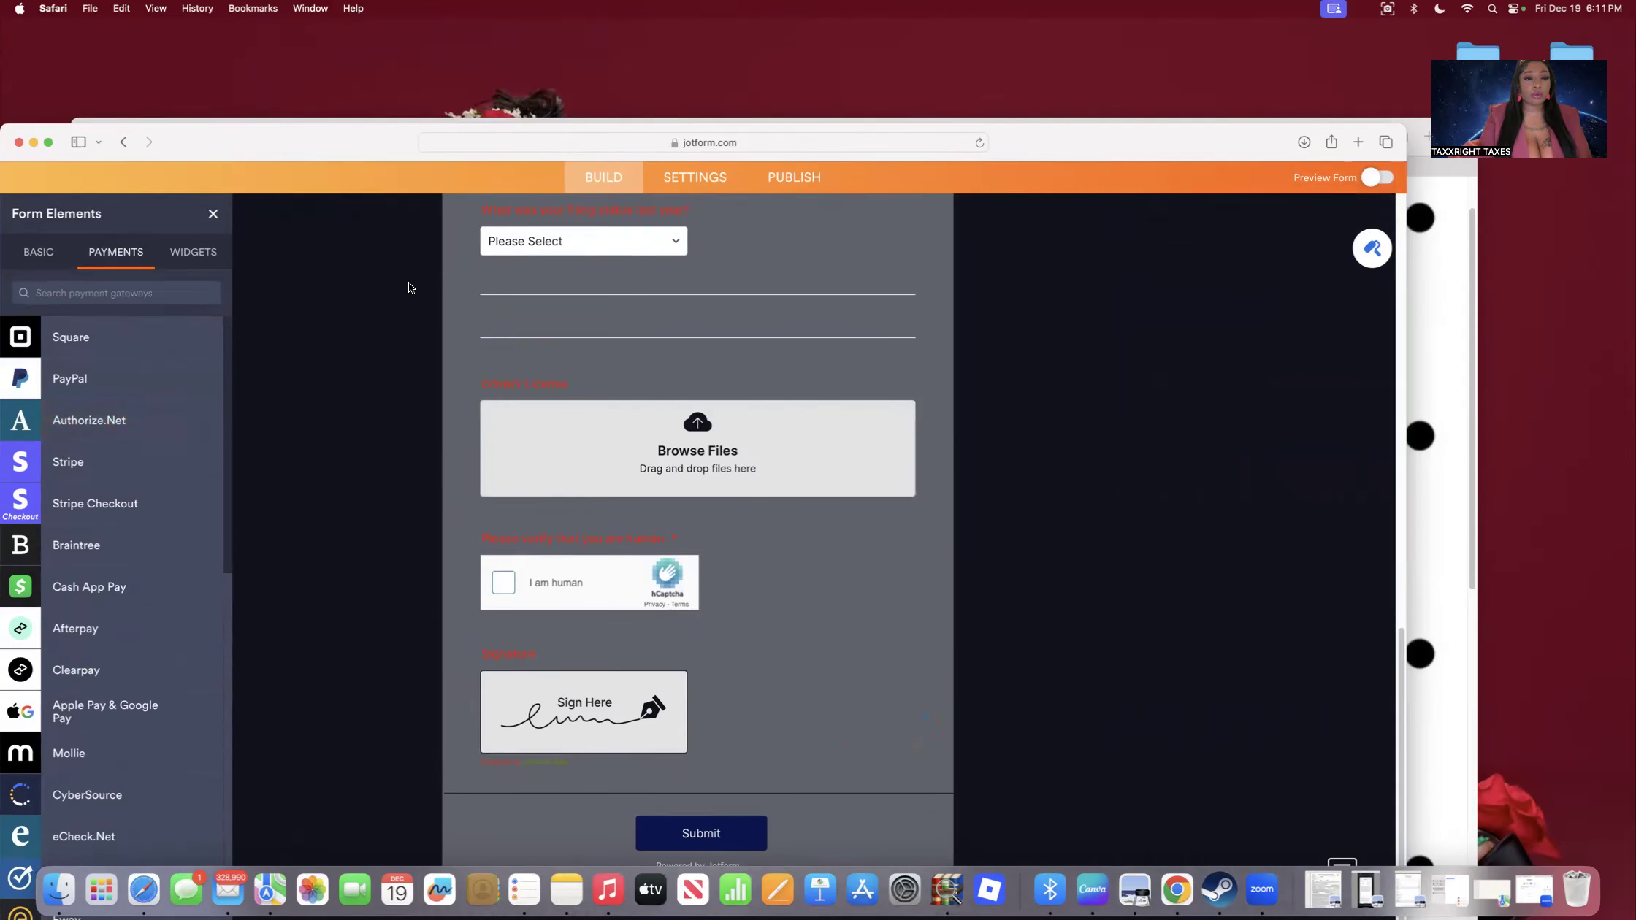
Add a Take Photo widget below the license upload and a Terms & Conditions widget below the captcha.
{"action": "left_click", "coordinate": [195, 258]}
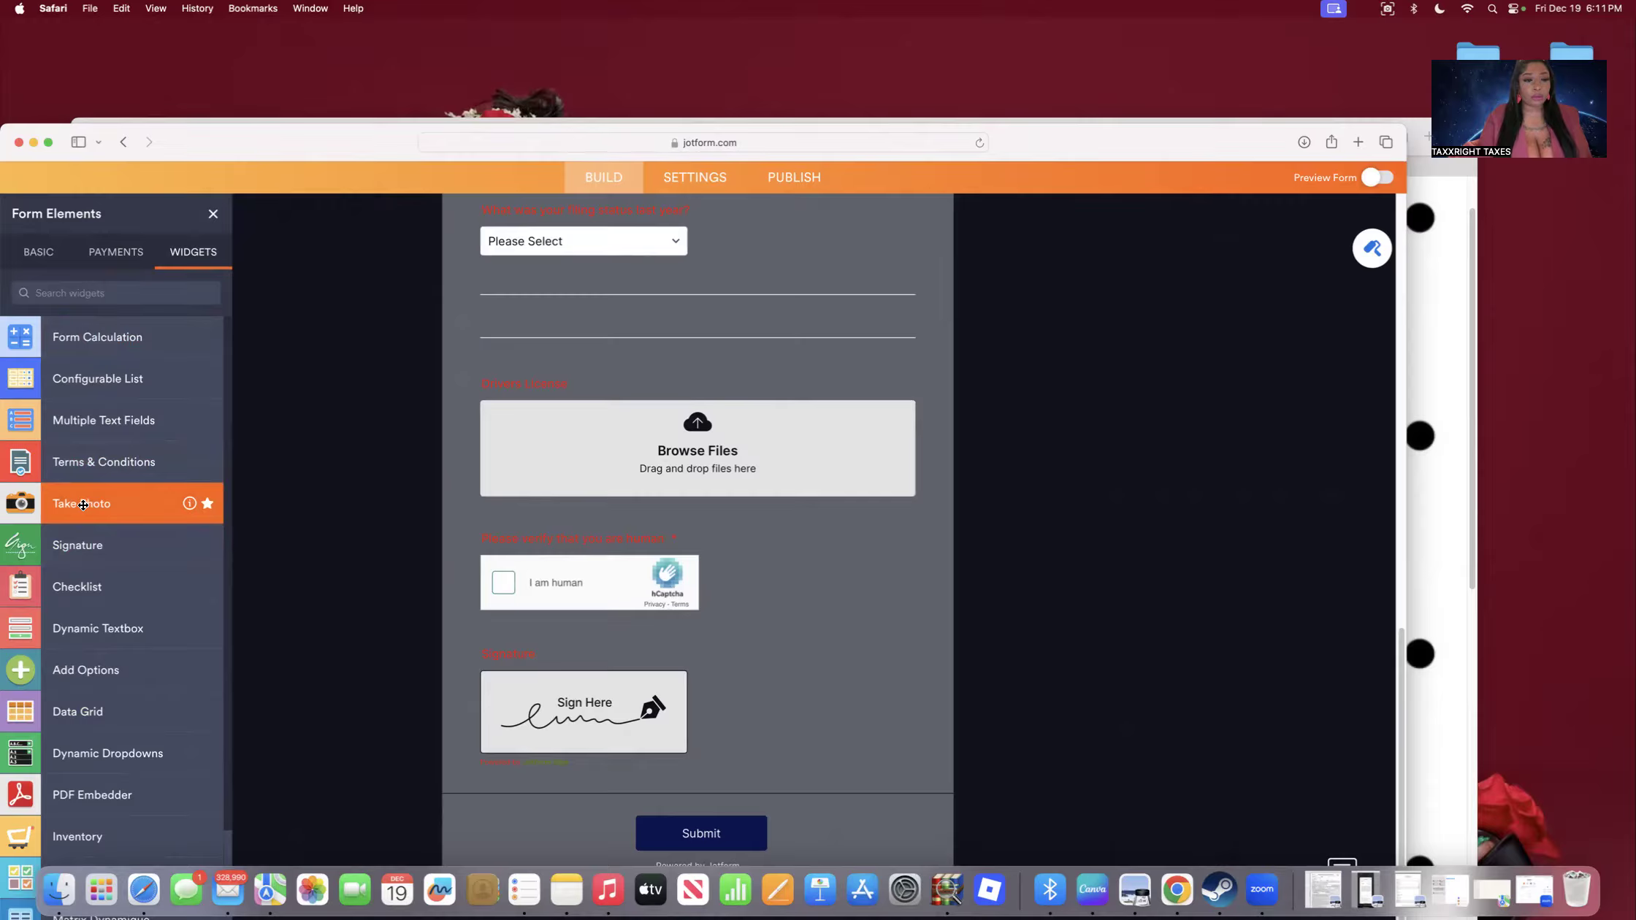
{"action": "left_click_drag", "start_coordinate": [83, 505], "coordinate": [544, 555]}
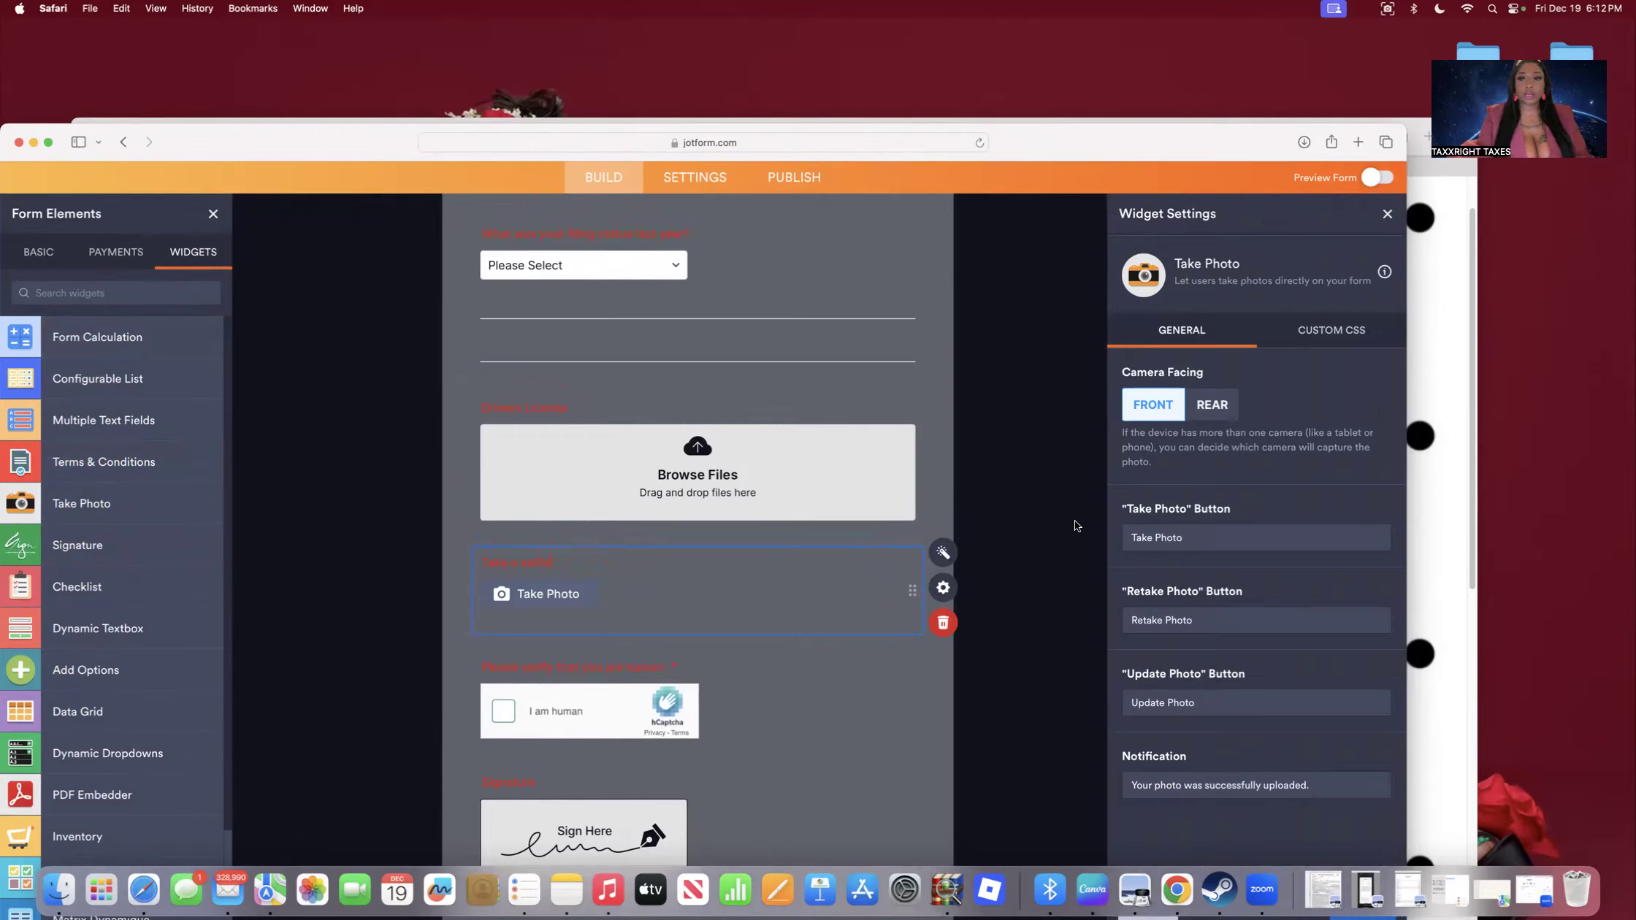
{"action": "left_click", "coordinate": [1387, 214]}
{"action": "left_click_drag", "start_coordinate": [190, 462], "coordinate": [453, 678]}
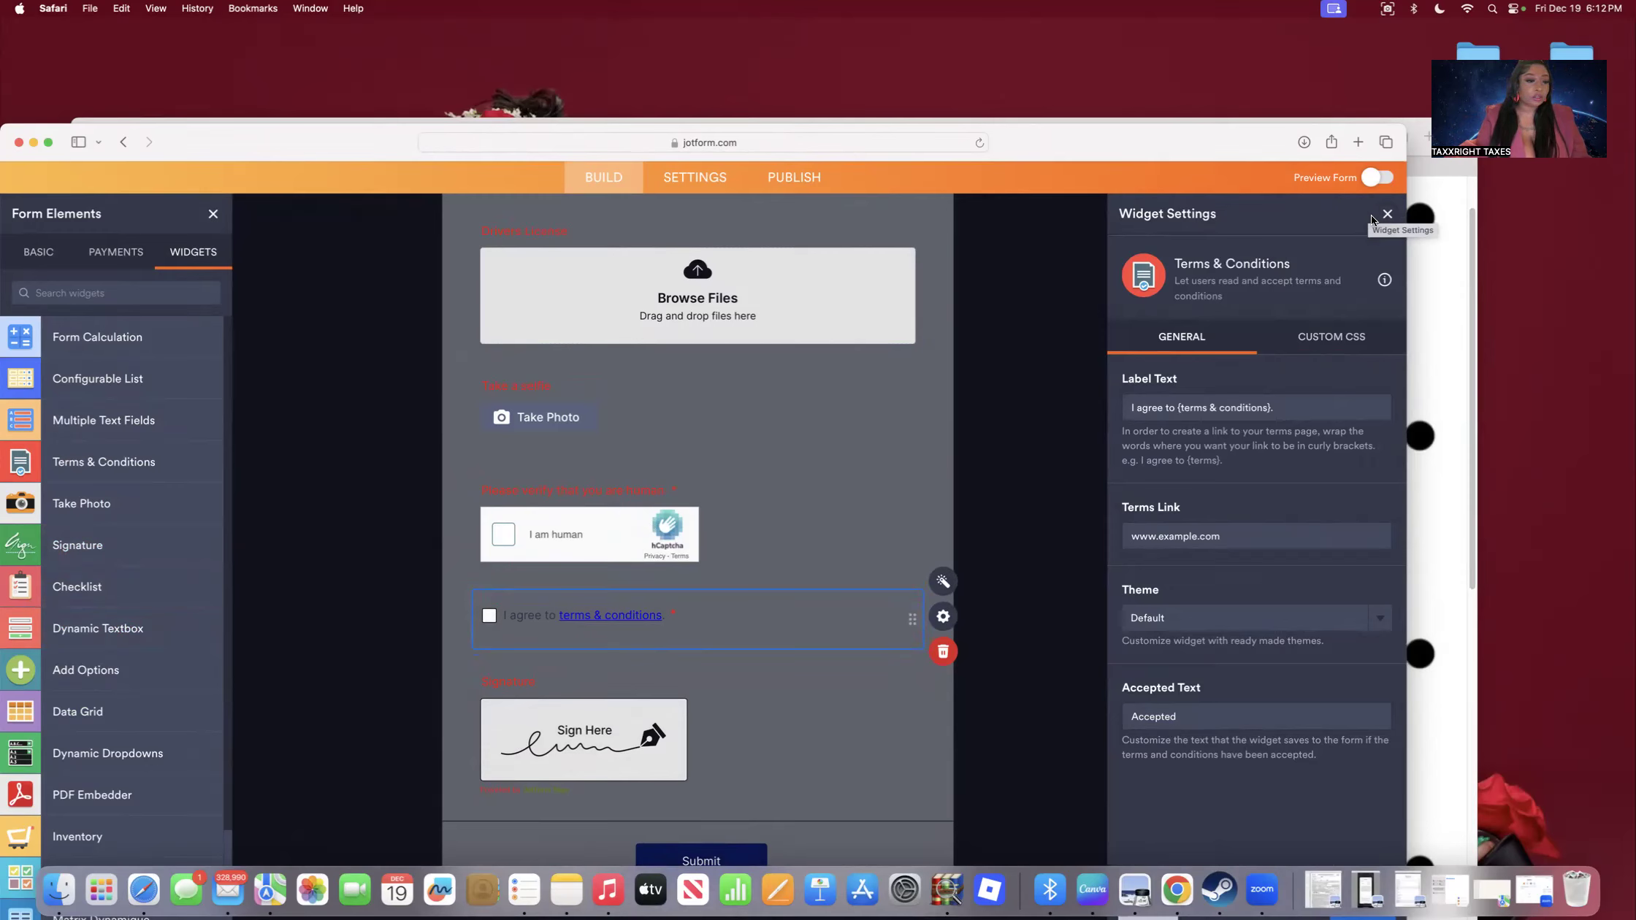
Try a Product List field between the Take Photo widget and the captcha, and remove it.
{"action": "left_click", "coordinate": [45, 249]}
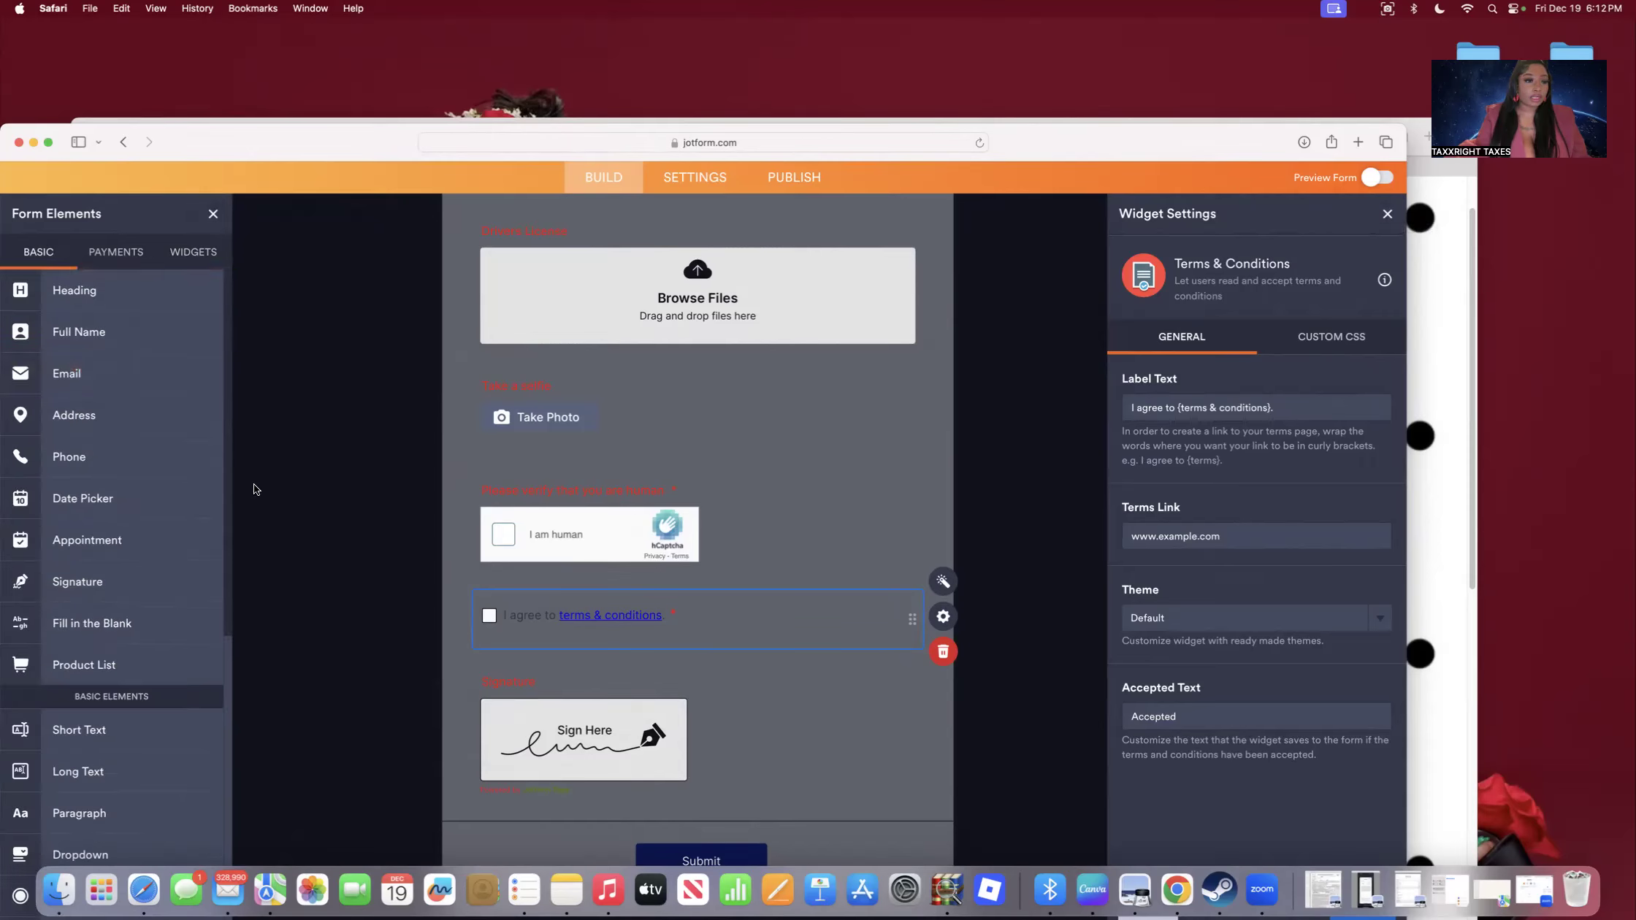
{"action": "left_click_drag", "start_coordinate": [223, 484], "coordinate": [232, 561]}
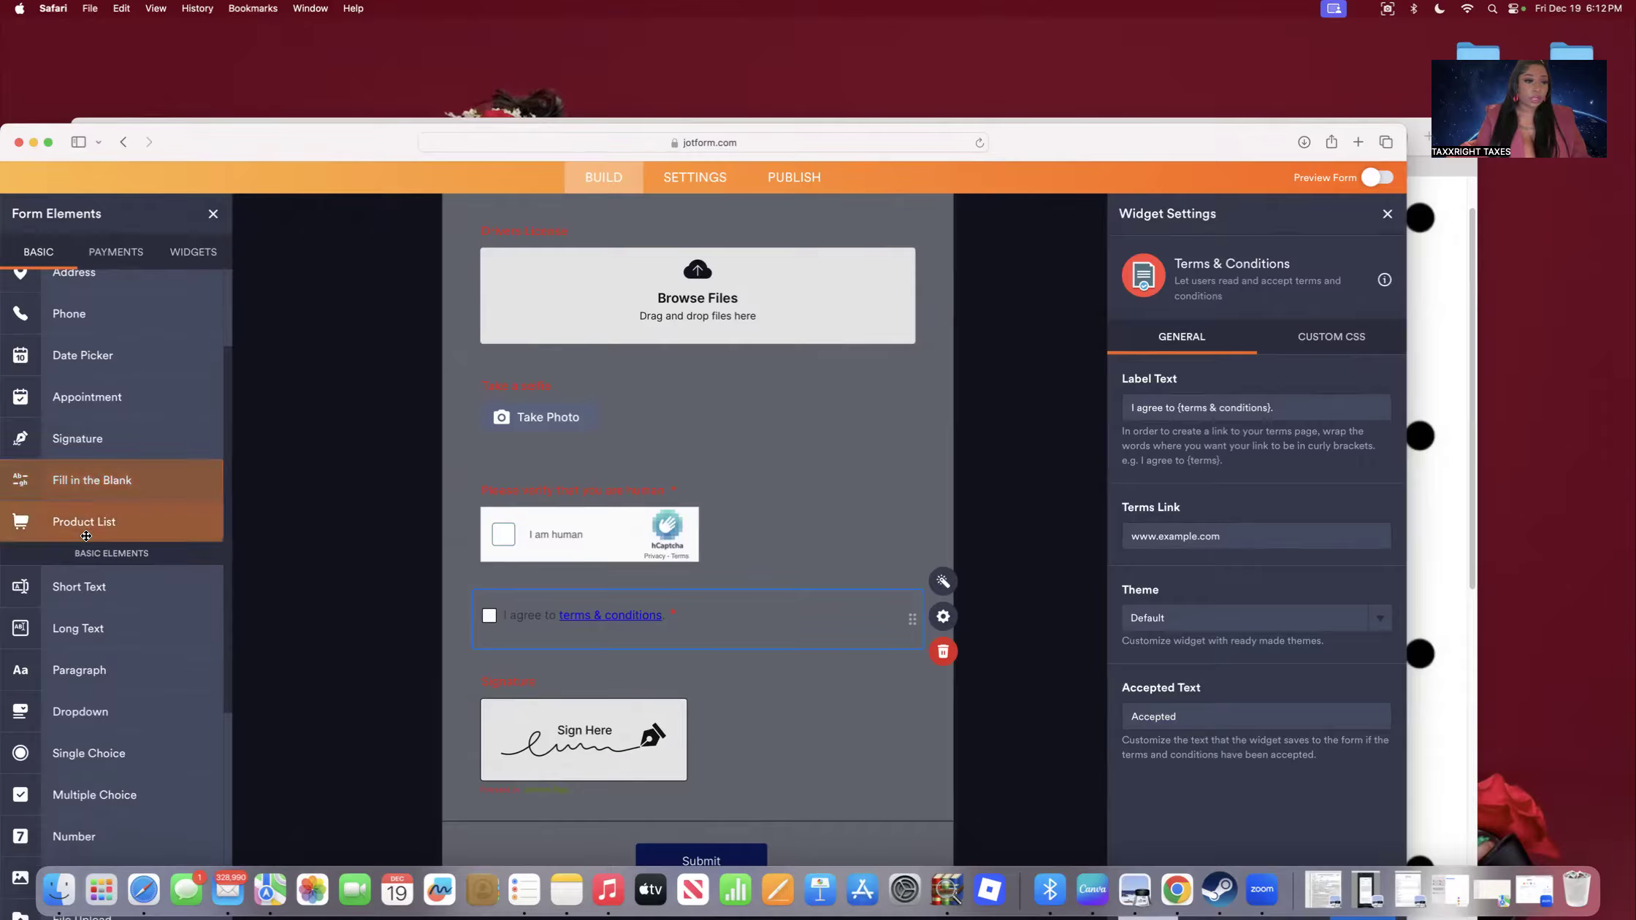
{"action": "left_click_drag", "start_coordinate": [82, 527], "coordinate": [672, 471]}
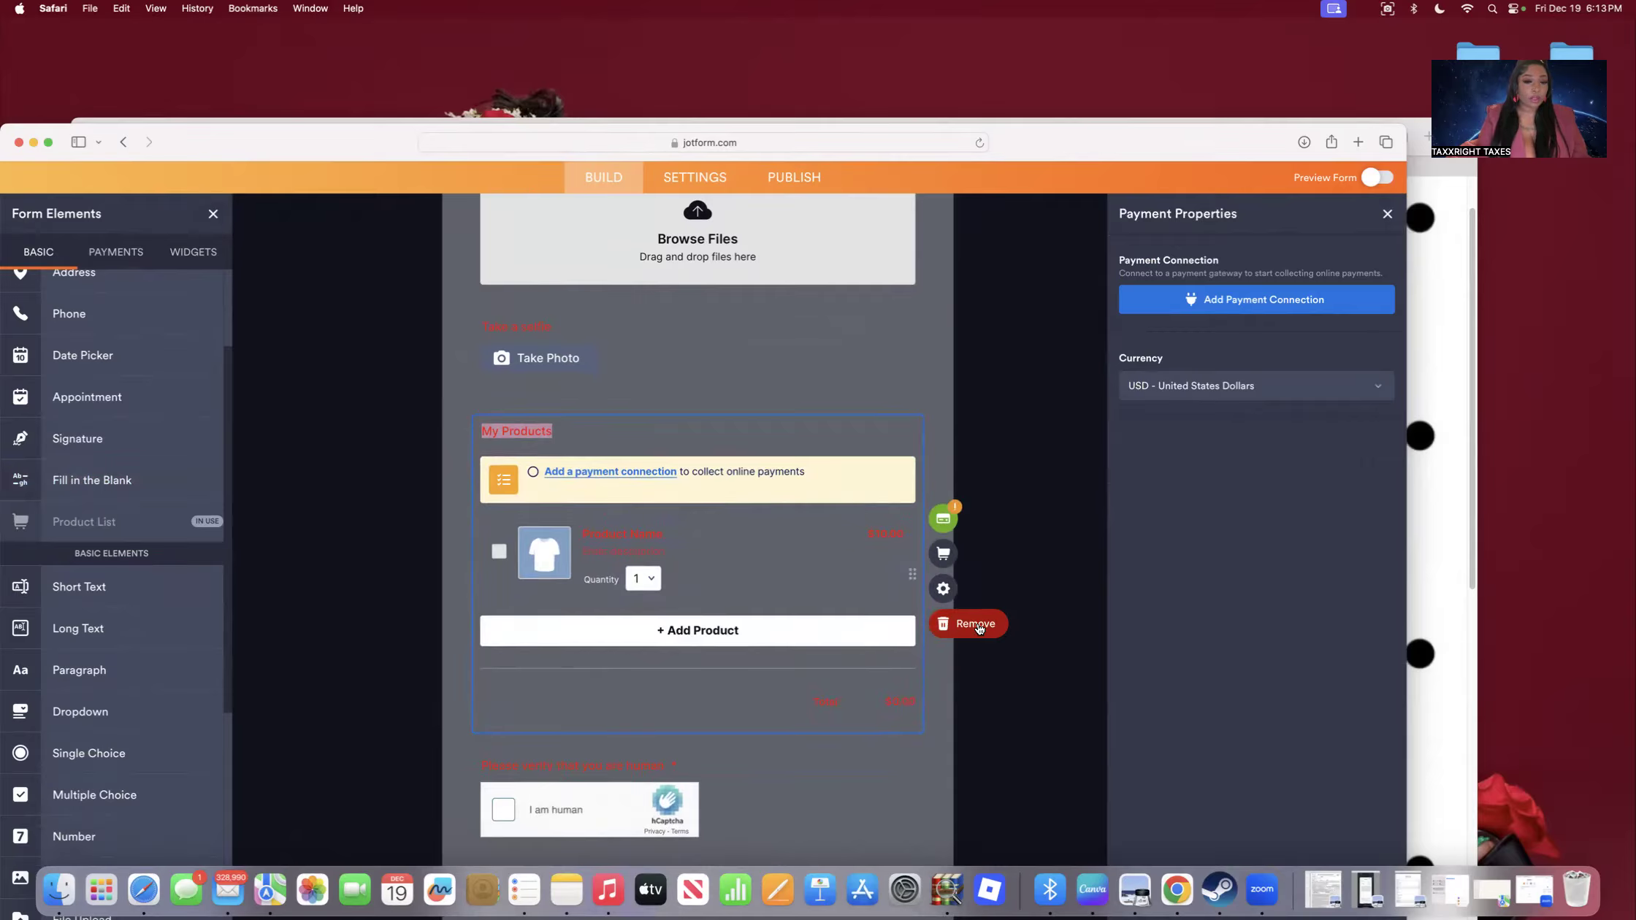
{"action": "left_click", "coordinate": [1388, 214]}
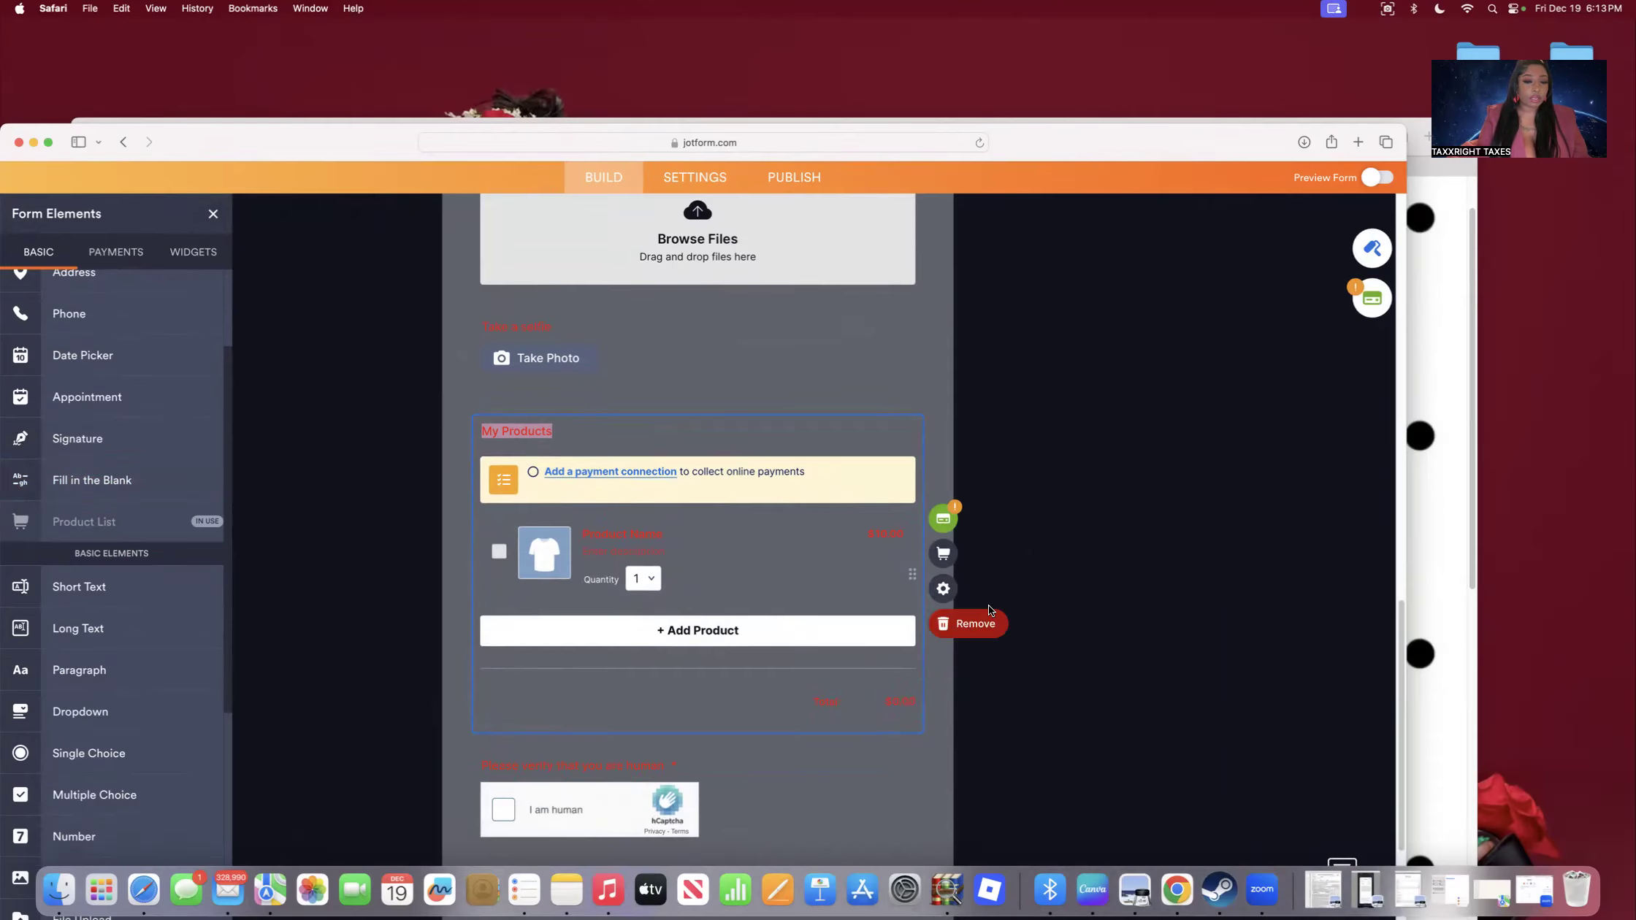
{"action": "left_click", "coordinate": [961, 629]}
{"action": "left_click", "coordinate": [809, 485]}
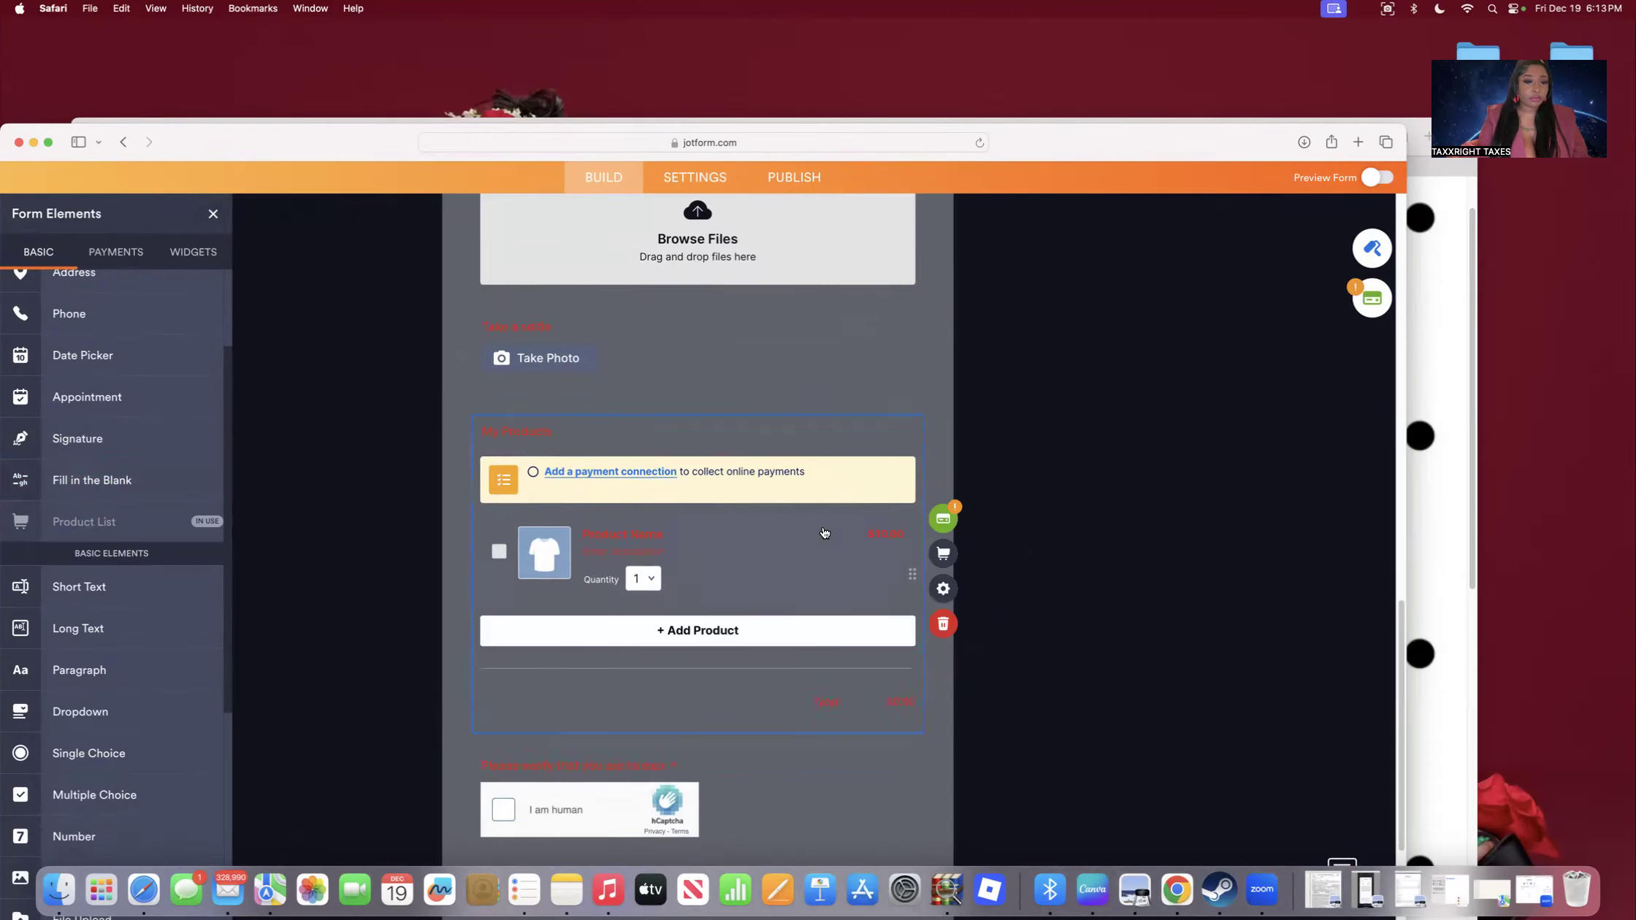
{"action": "left_click", "coordinate": [939, 629]}
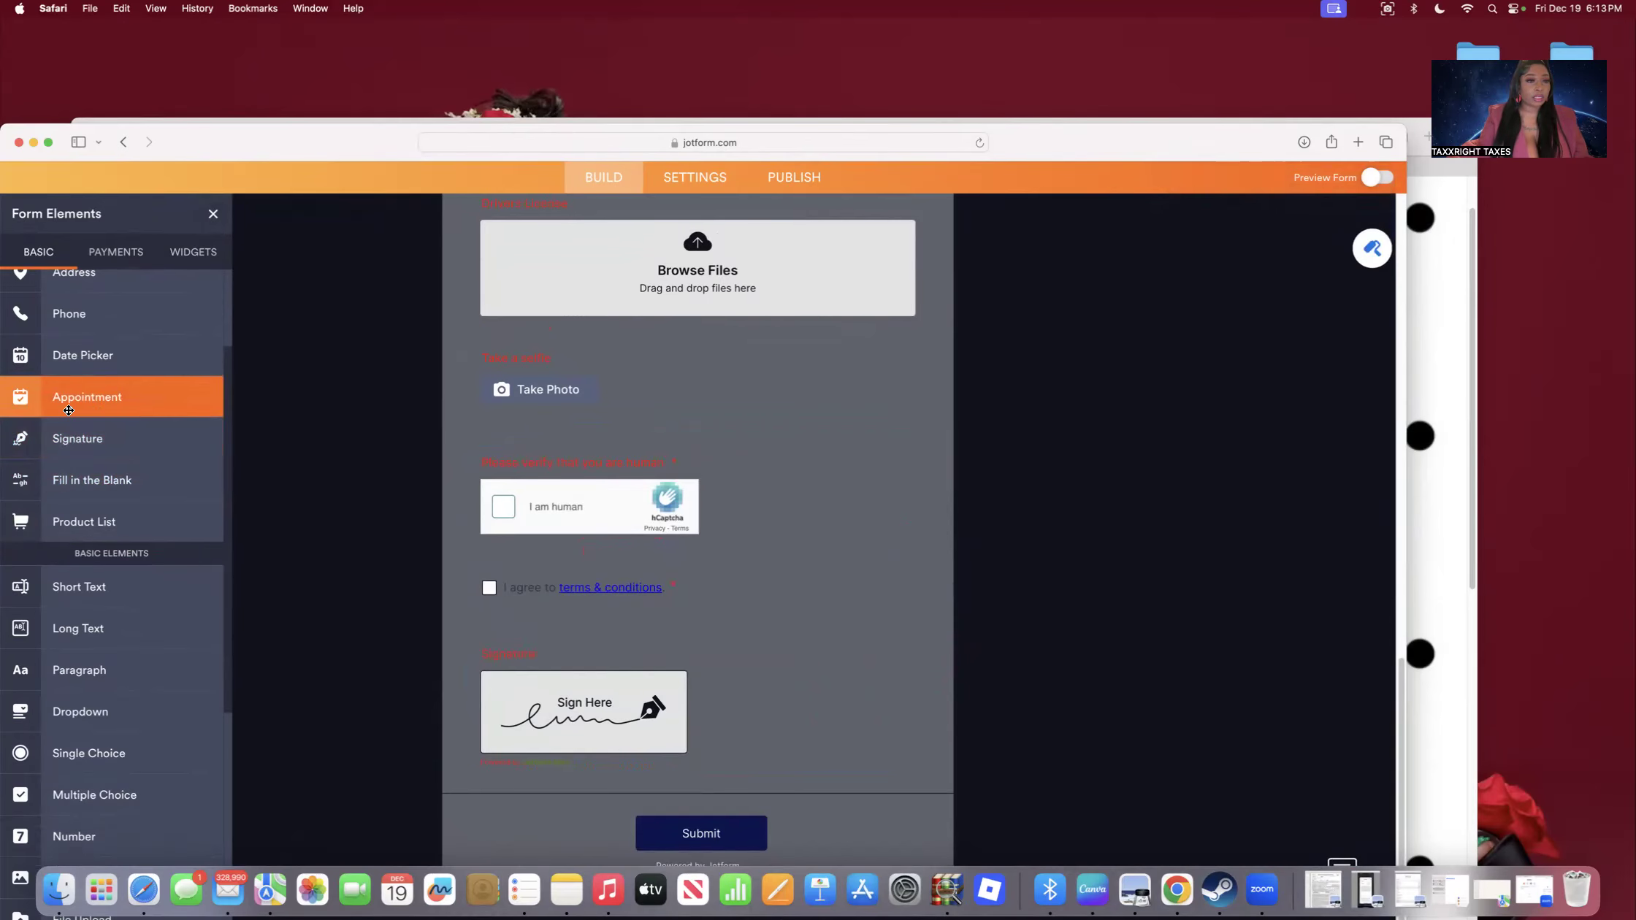
Add an Appointment field between the terms checkbox and the signature, and view its availability settings.
{"action": "left_click_drag", "start_coordinate": [71, 404], "coordinate": [555, 672]}
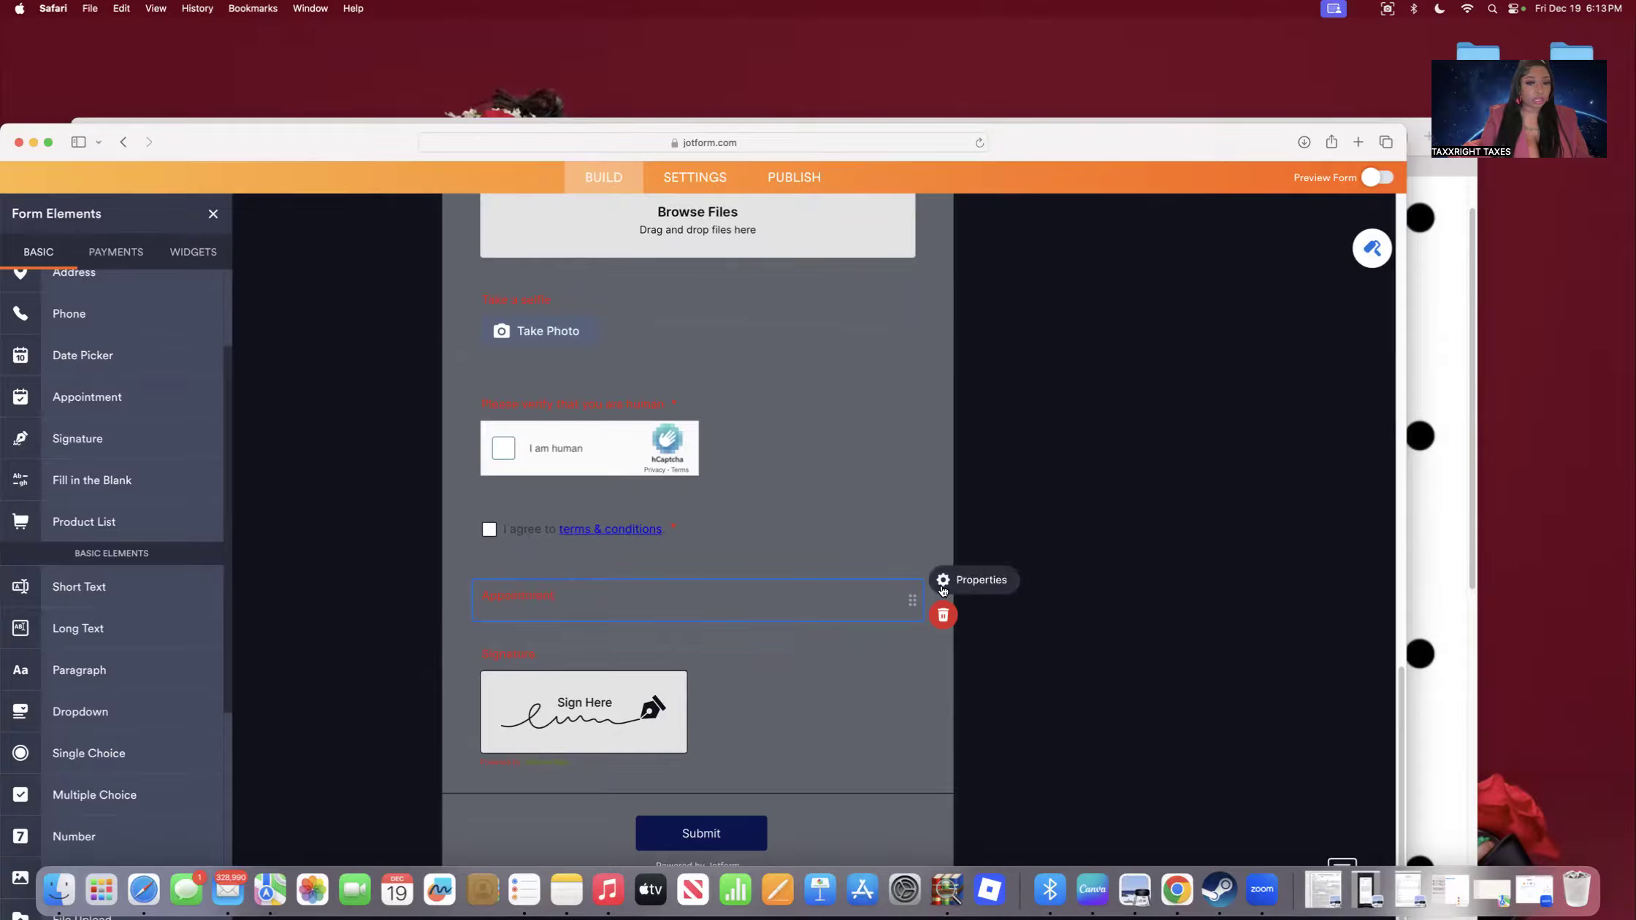
{"action": "left_click", "coordinate": [943, 580]}
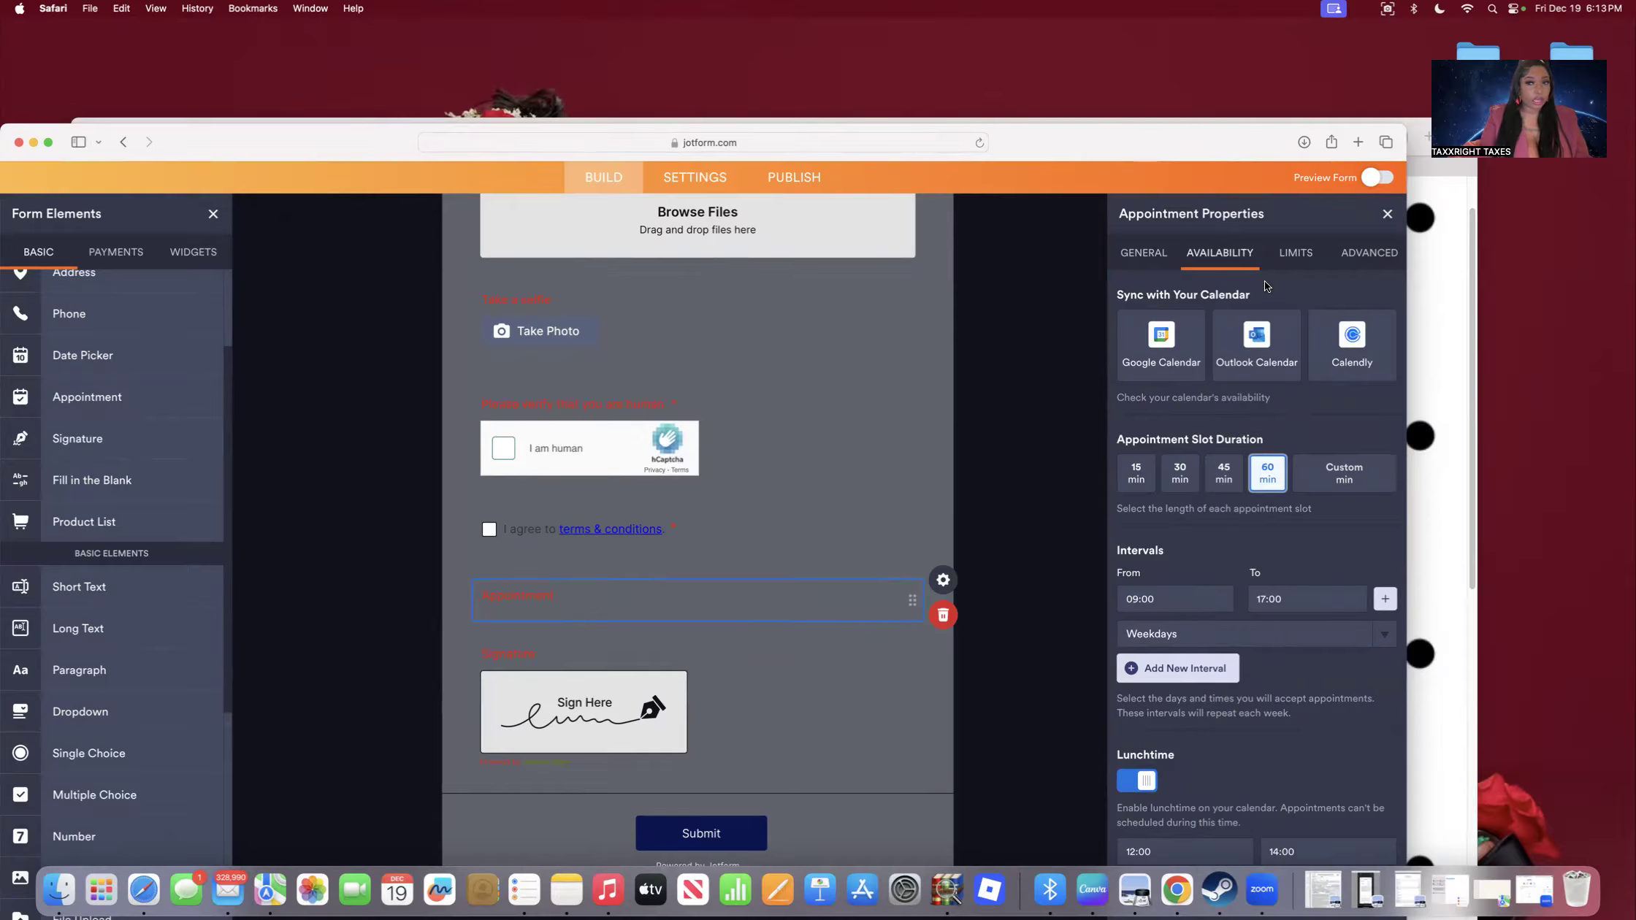
{"action": "left_click", "coordinate": [1386, 213]}
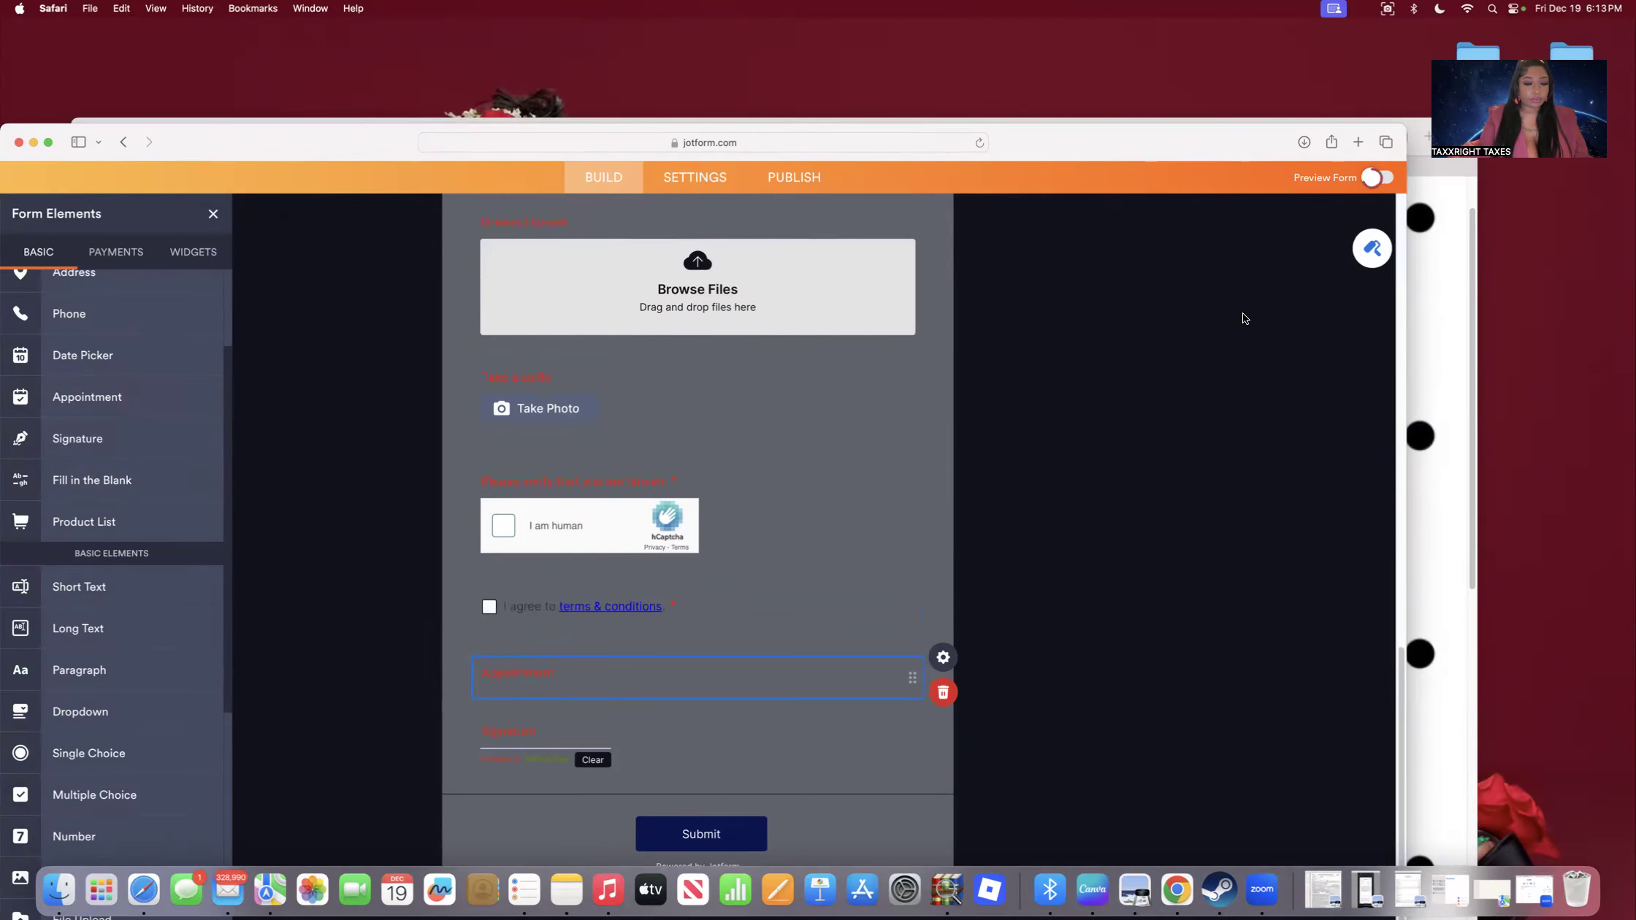
Preview the client intake form in desktop view, examine every field from the logo to the signature, and return to the builder.
{"action": "left_click", "coordinate": [1373, 178]}
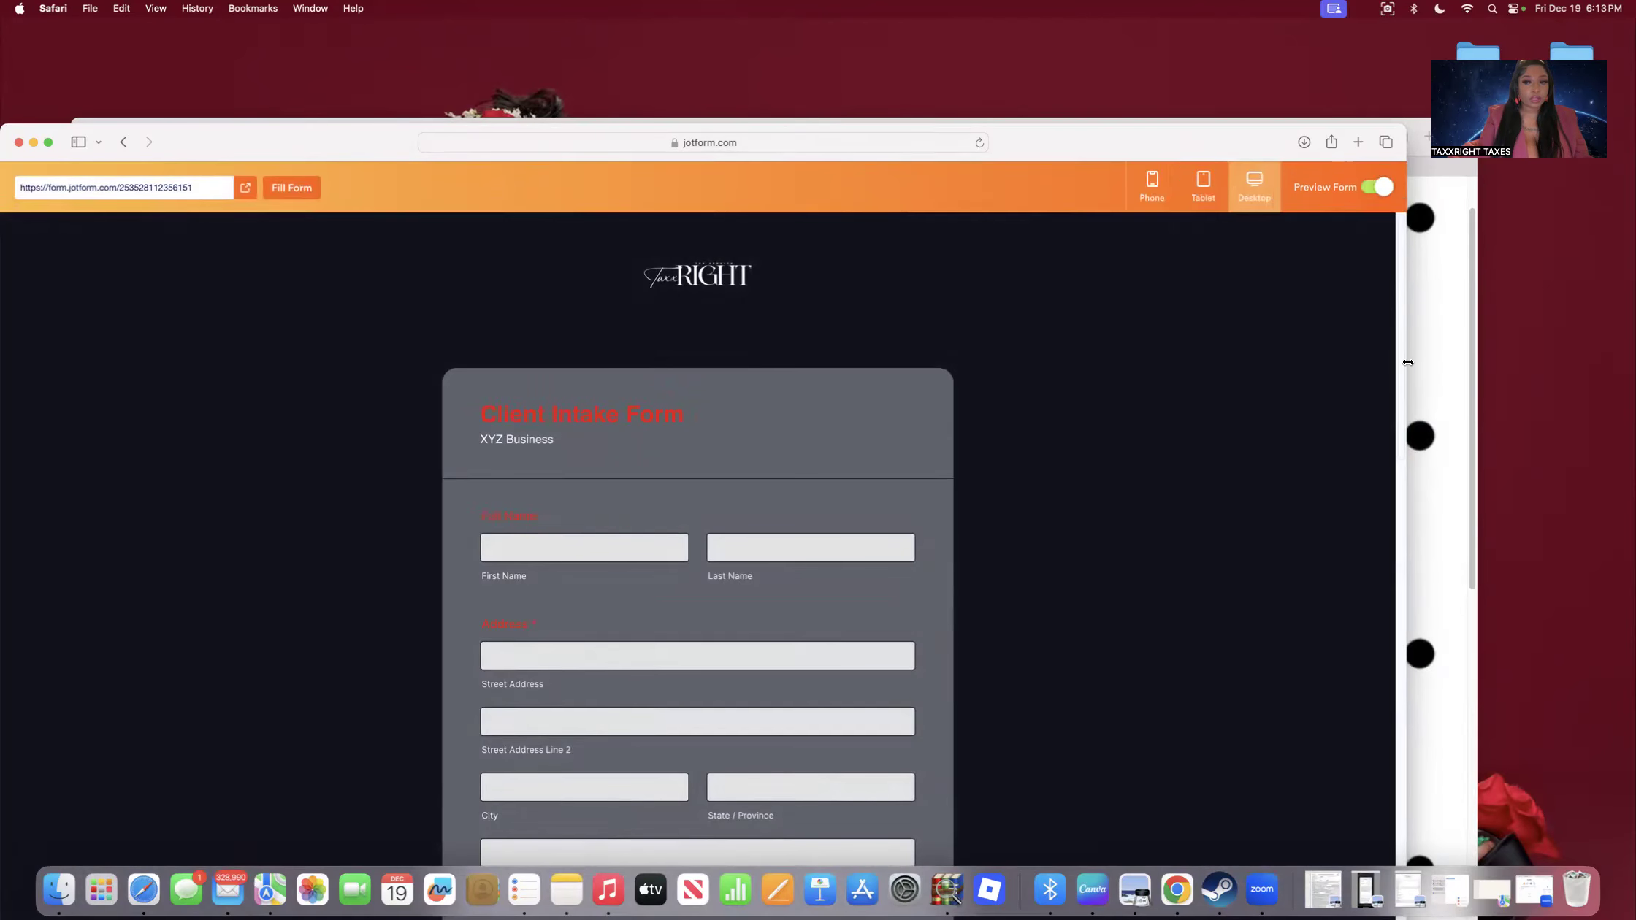
{"action": "scroll", "coordinate": [1397, 334], "scroll_direction": "down", "scroll_amount": 3}
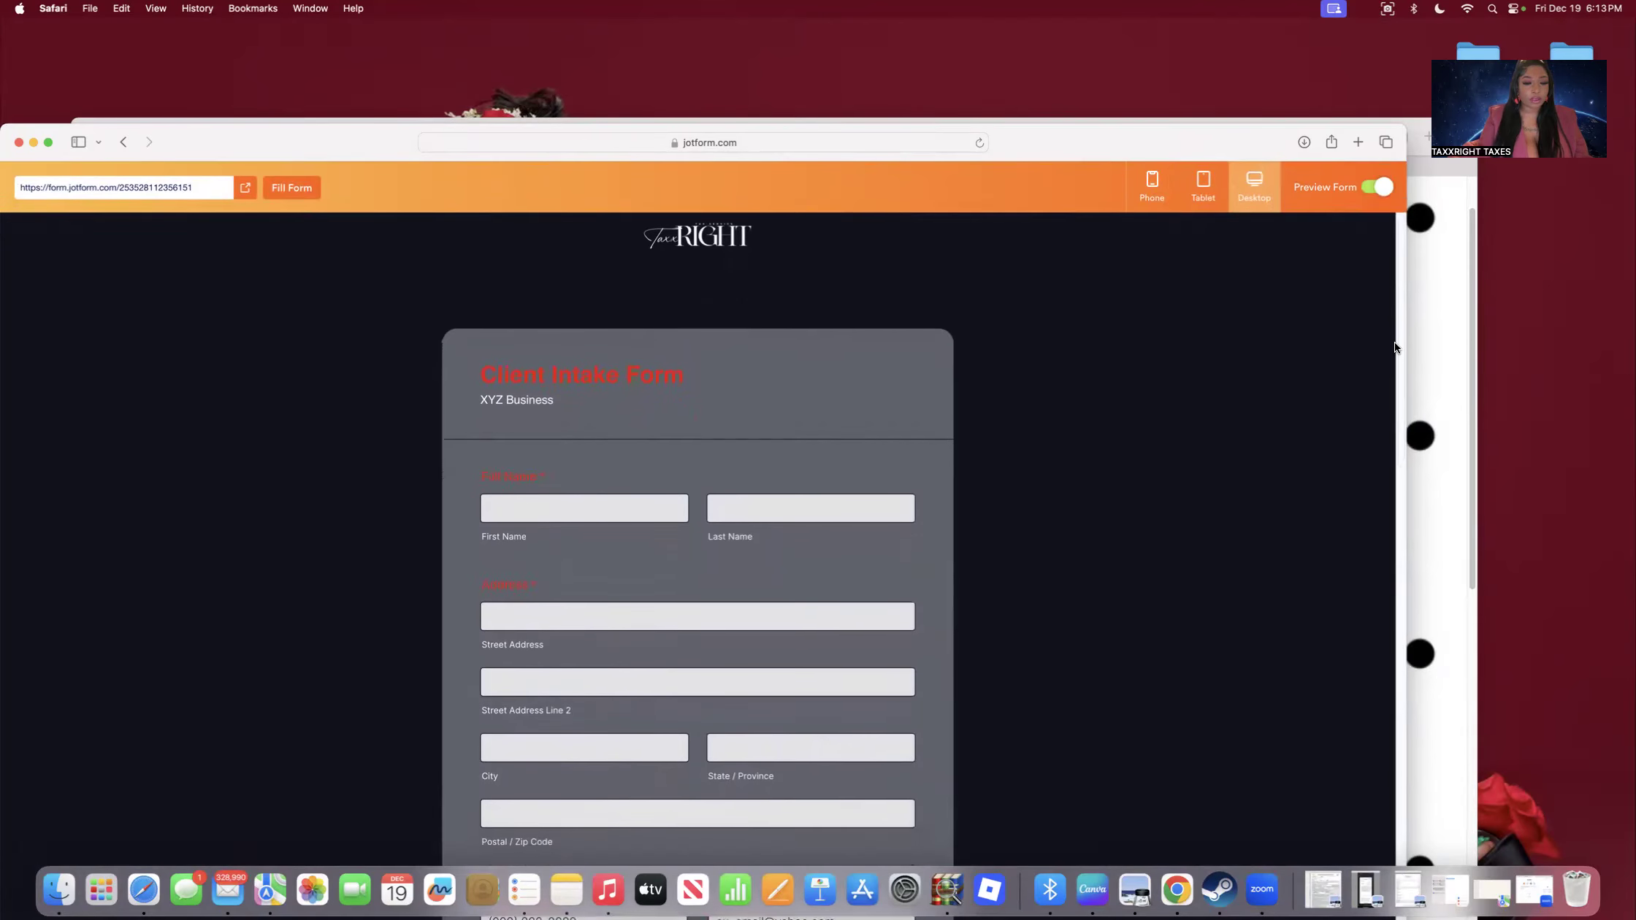
{"action": "scroll", "coordinate": [1396, 363], "scroll_direction": "down", "scroll_amount": 10}
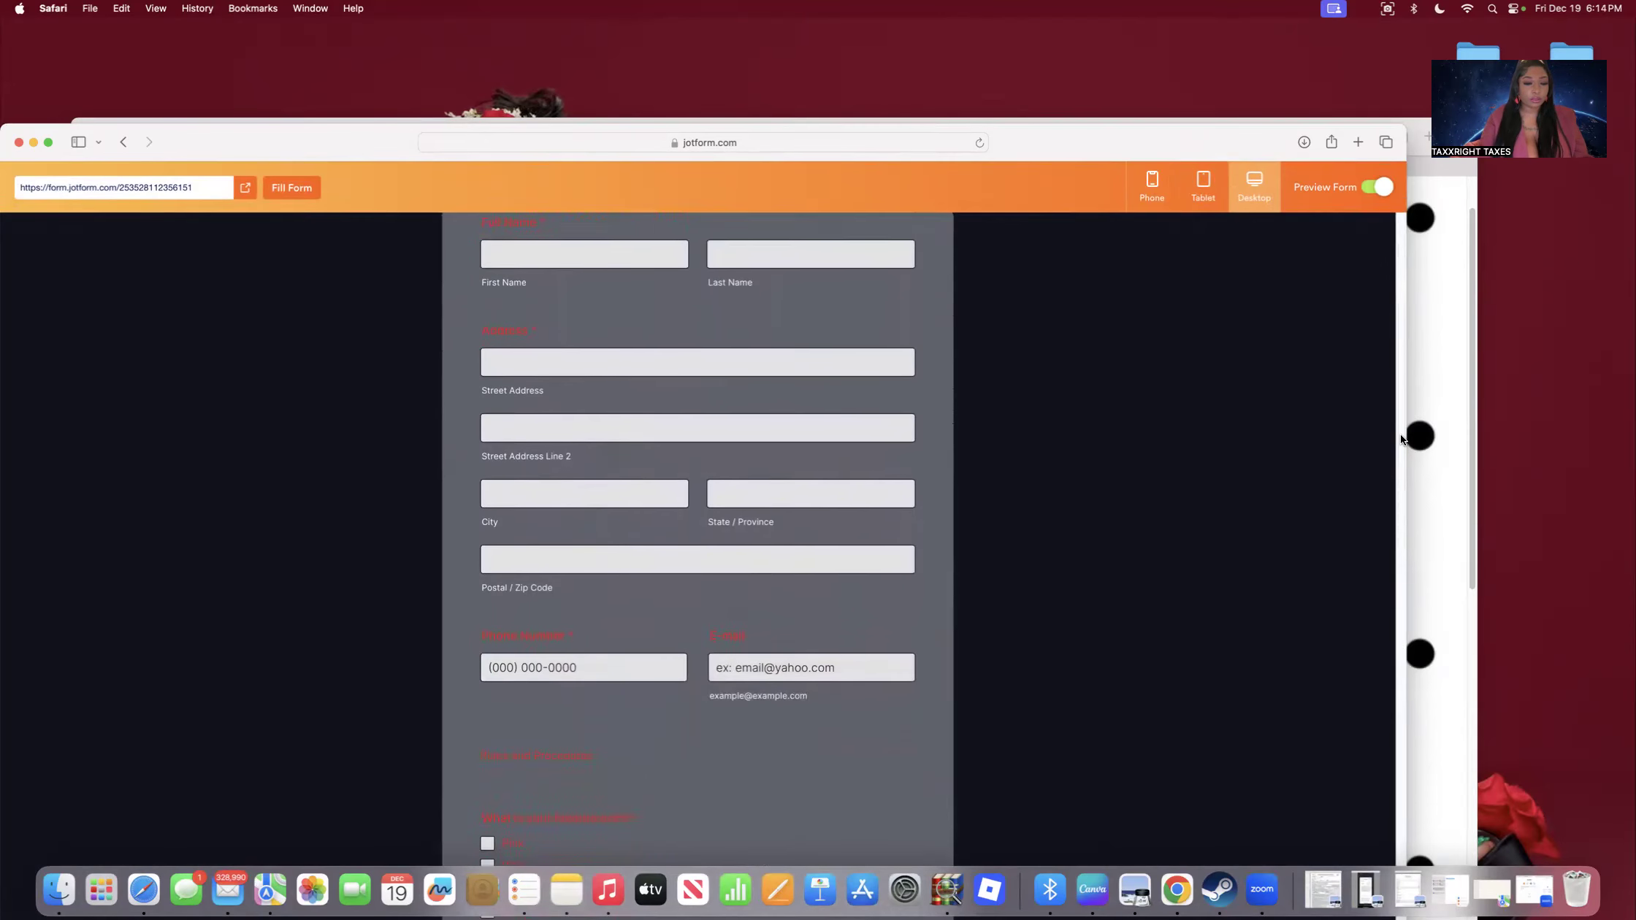
{"action": "scroll", "coordinate": [1385, 491], "scroll_direction": "down", "scroll_amount": 12}
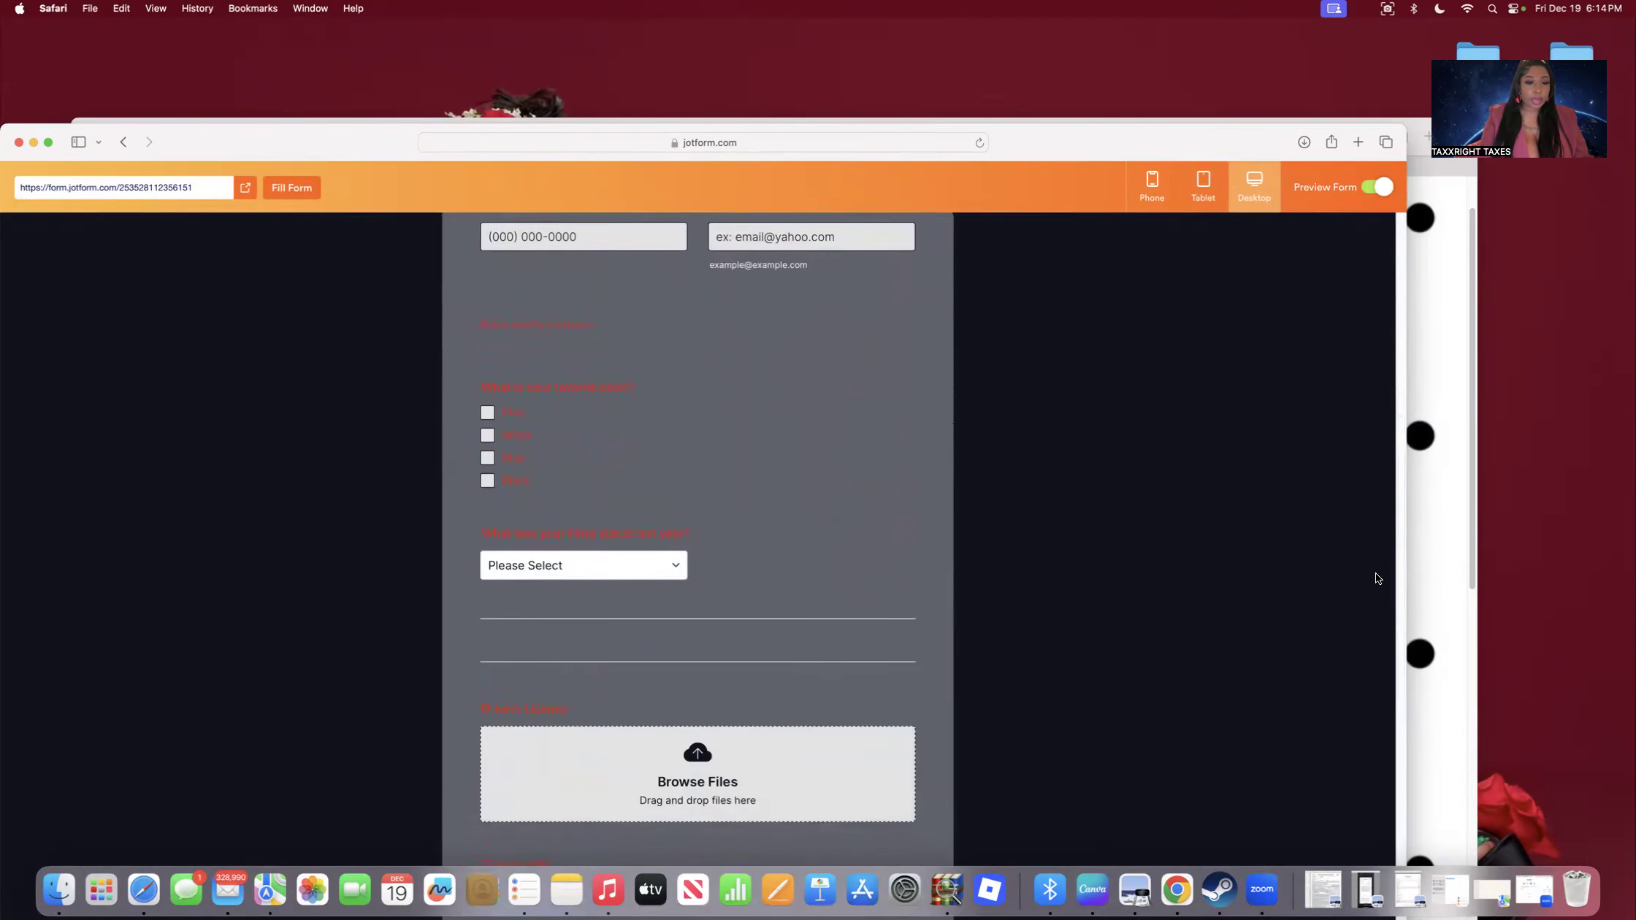
{"action": "scroll", "coordinate": [1379, 628], "scroll_direction": "down", "scroll_amount": 1}
{"action": "scroll", "coordinate": [1385, 622], "scroll_direction": "down", "scroll_amount": 10}
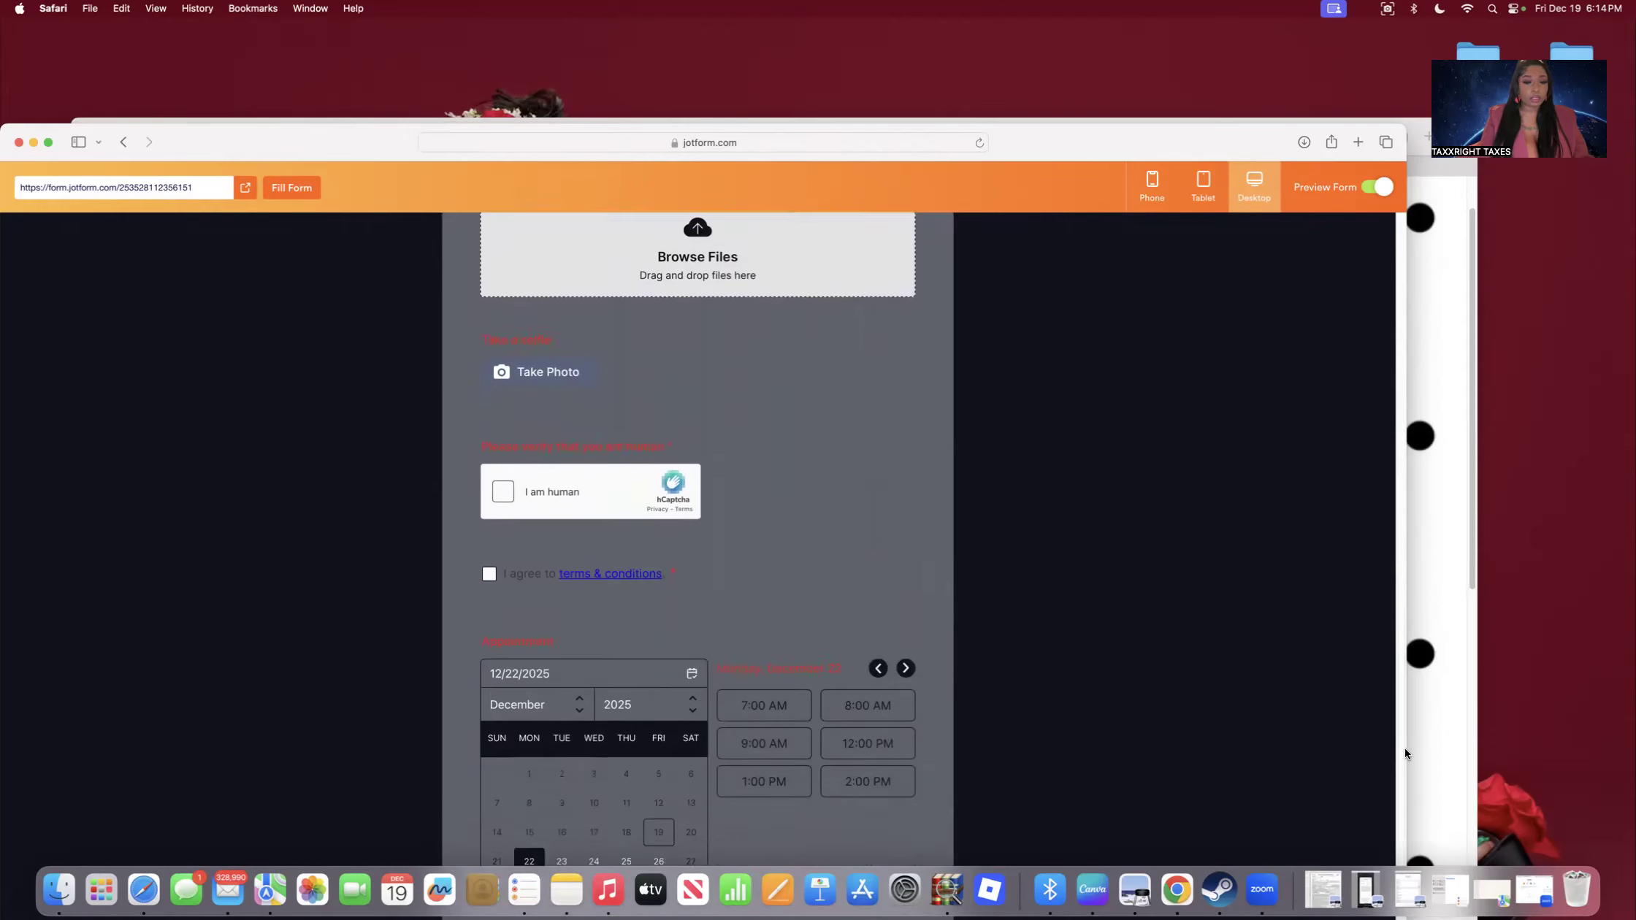
{"action": "scroll", "coordinate": [1404, 753], "scroll_direction": "down", "scroll_amount": 6}
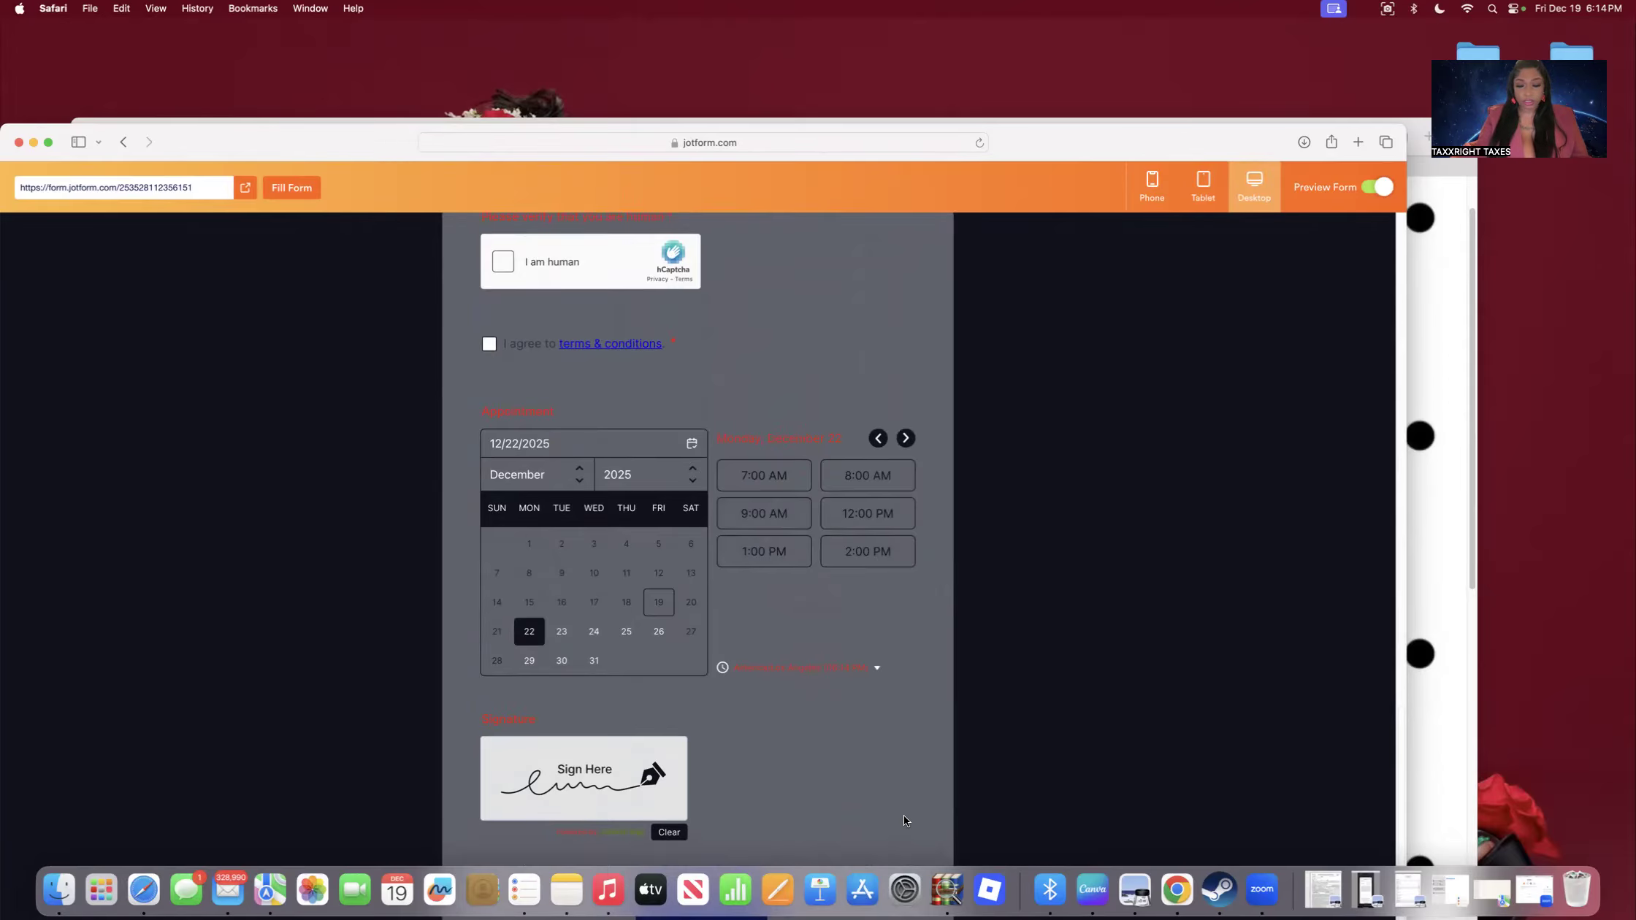
{"action": "scroll", "coordinate": [1397, 814], "scroll_direction": "up", "scroll_amount": 20}
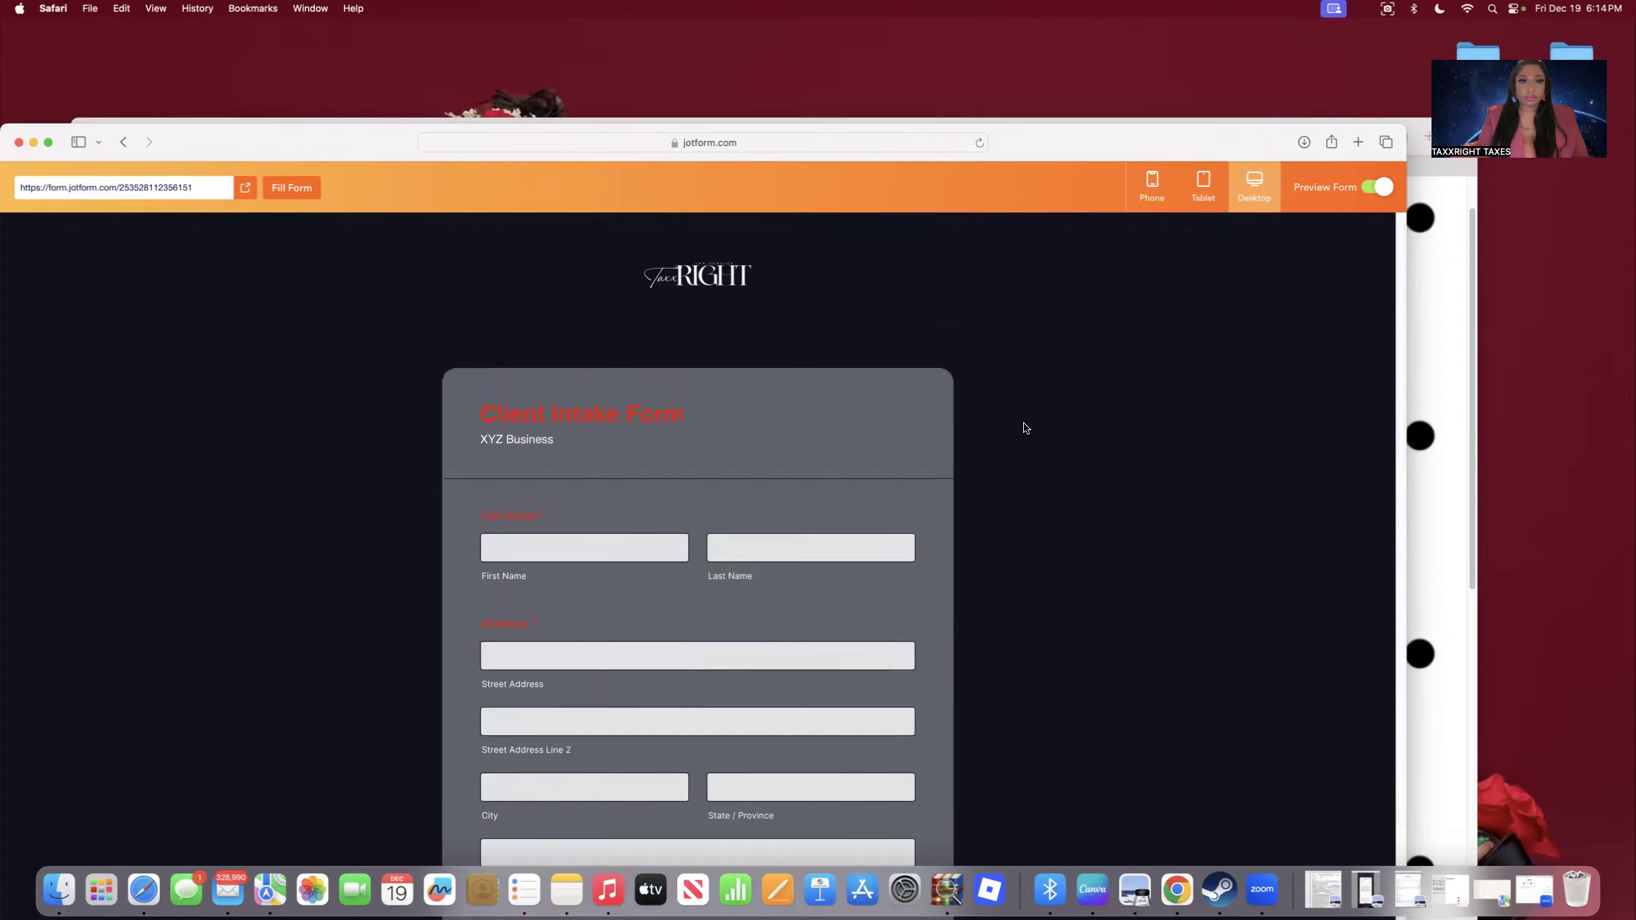
{"action": "left_click", "coordinate": [1378, 191]}
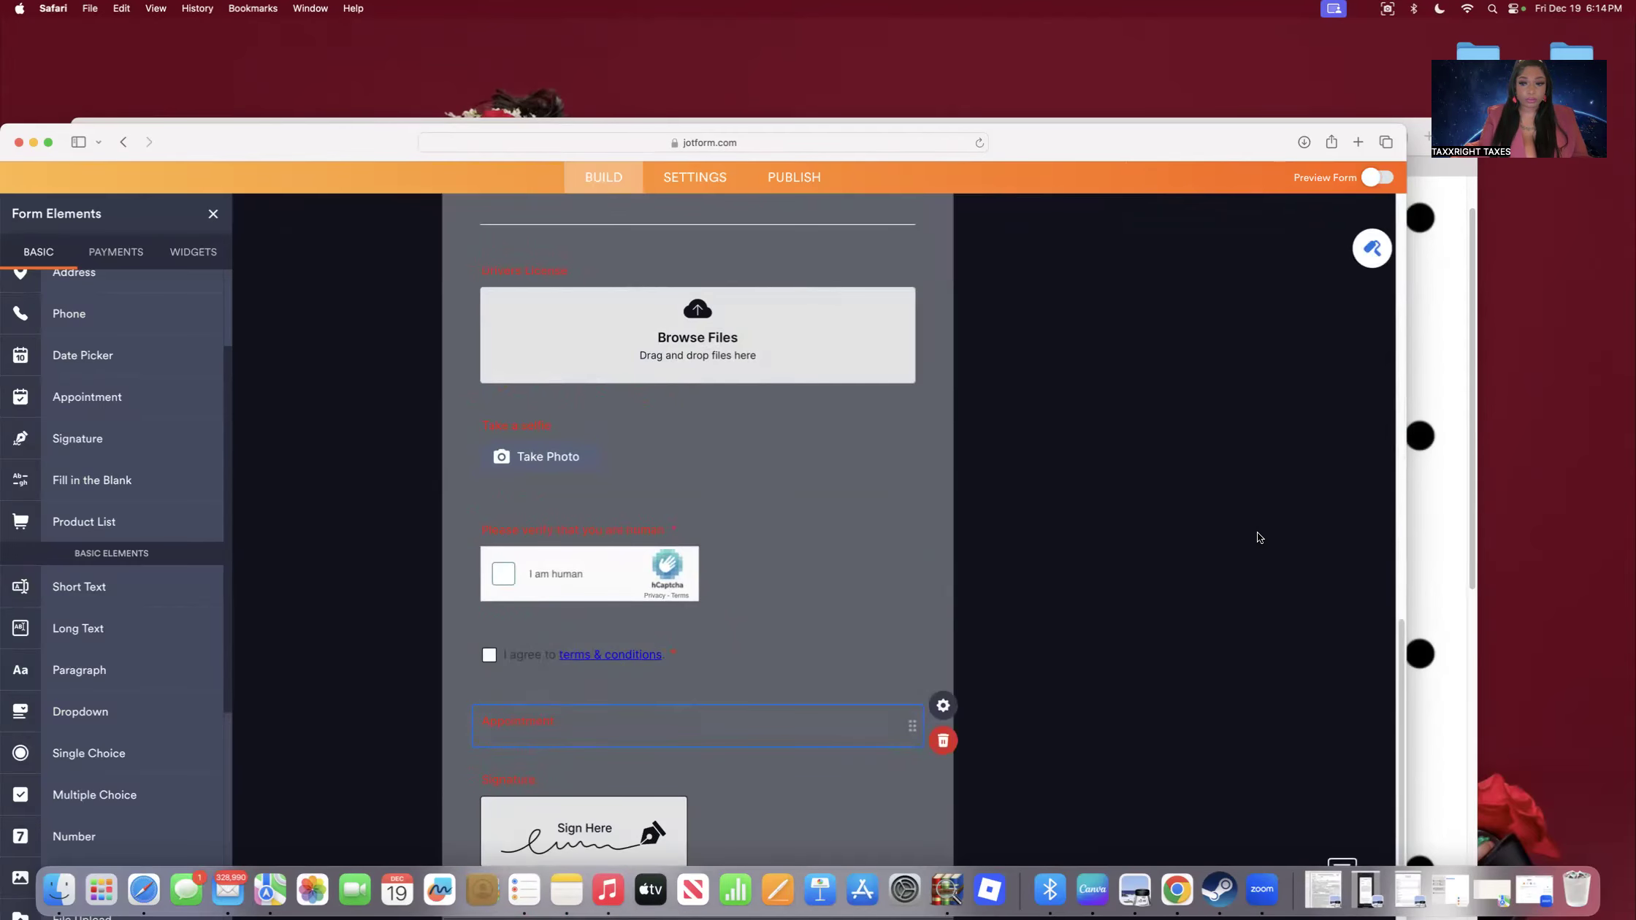
Go back to the logo and title header of the form and move the browser window higher on the desktop.
{"action": "left_click_drag", "start_coordinate": [1398, 641], "coordinate": [1405, 238]}
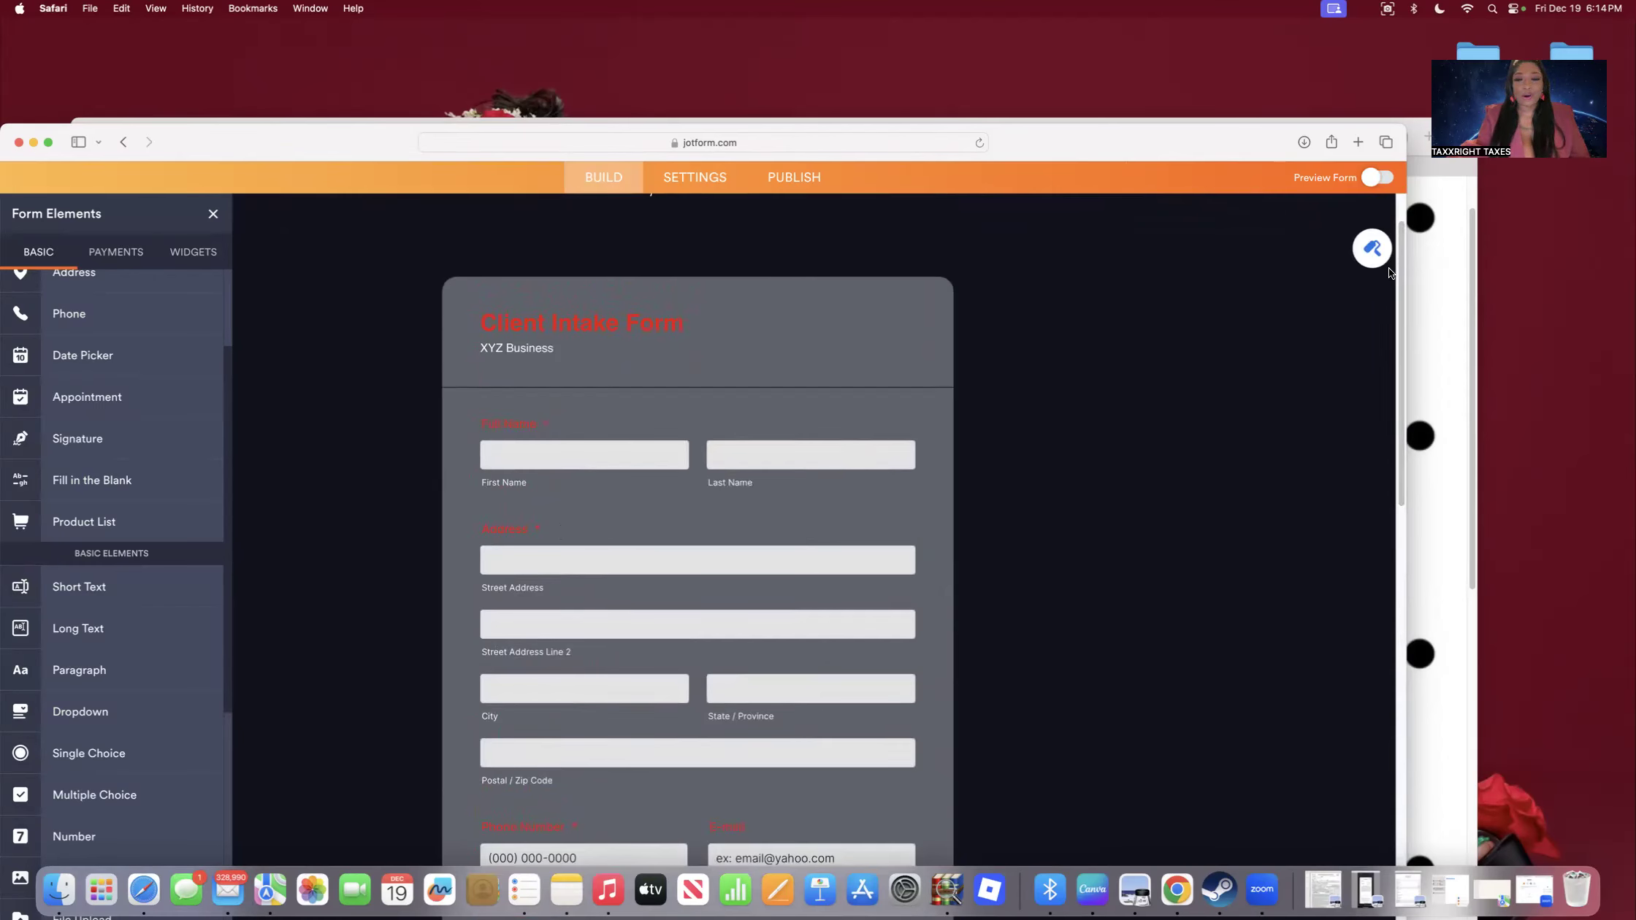
{"action": "scroll", "coordinate": [1398, 284], "scroll_direction": "up", "scroll_amount": 5}
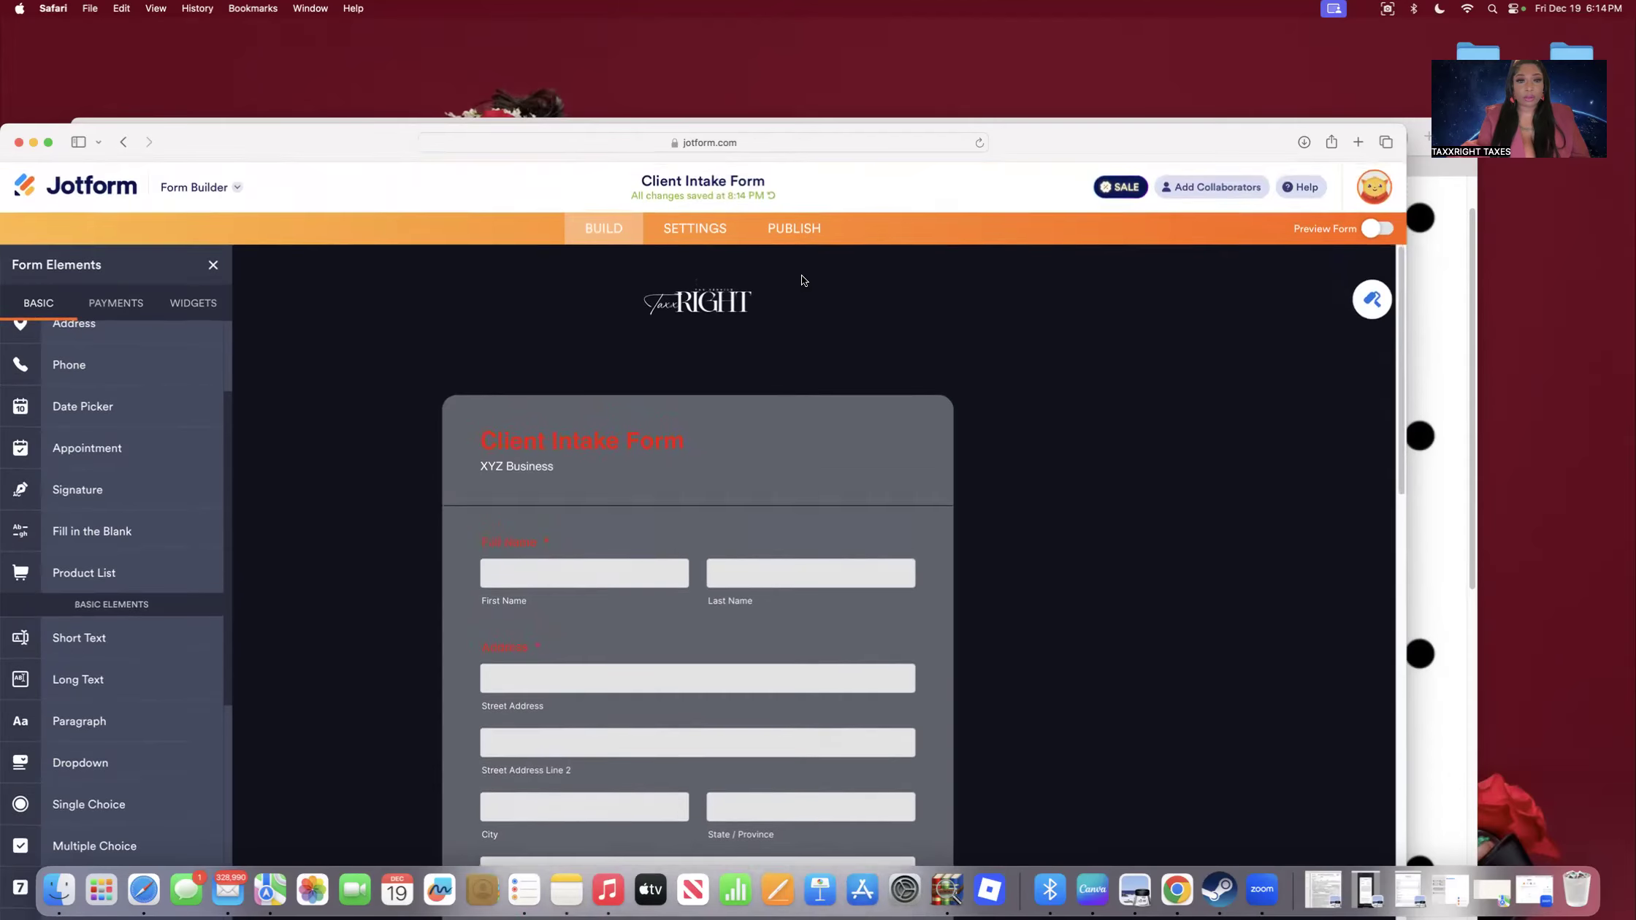
{"action": "left_click_drag", "start_coordinate": [251, 141], "coordinate": [269, 68]}
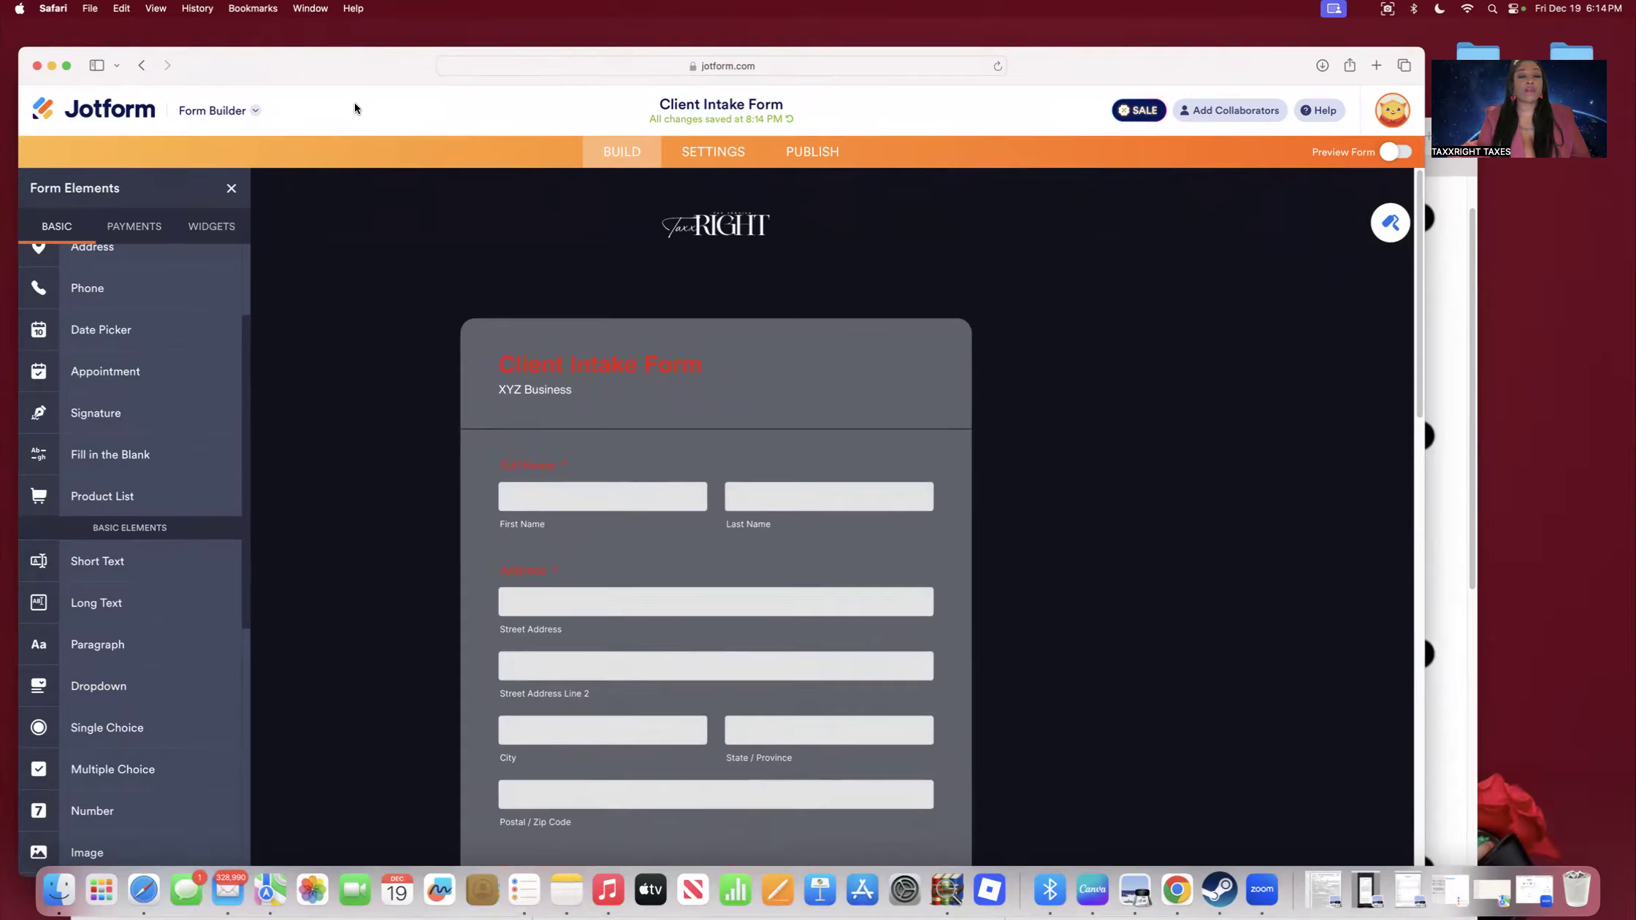